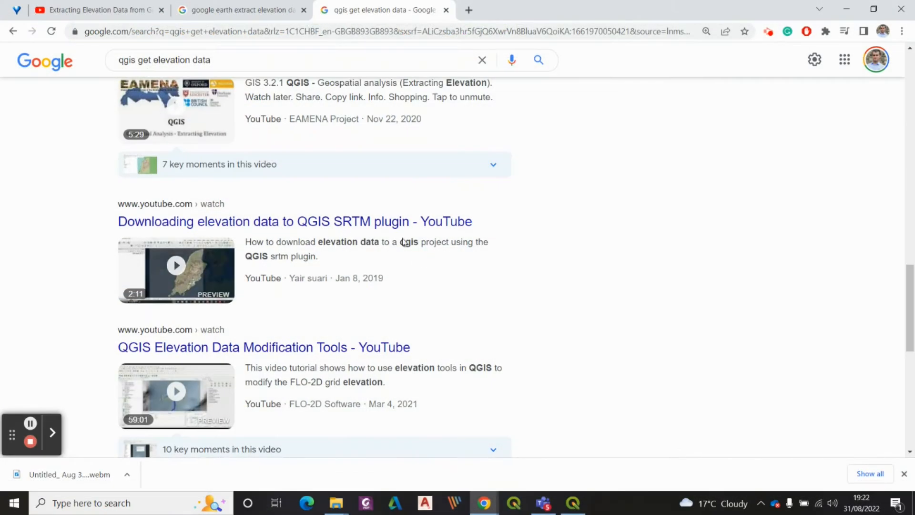
Step: Look through the video search results for "qgis get elevation data" for relevant elevation tutorials
scroll(325, 182, up, 6)
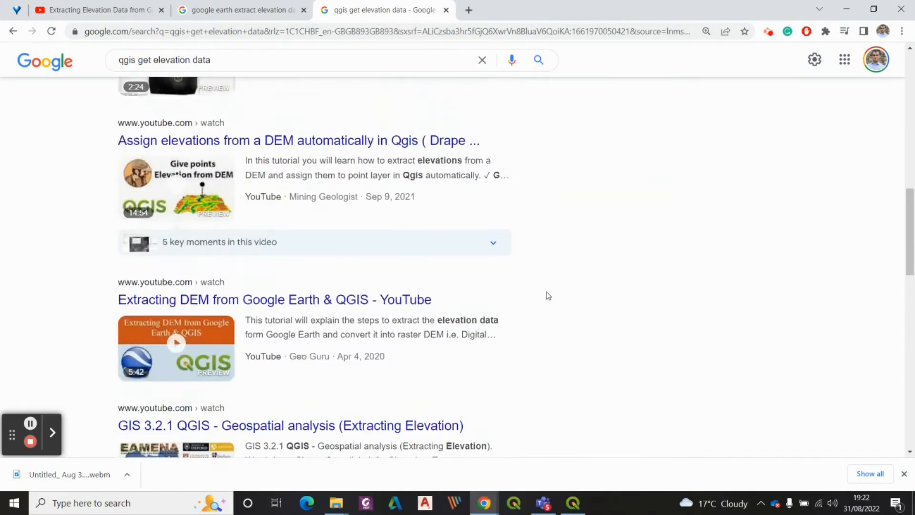
scroll(548, 295, up, 2)
scroll(548, 295, up, 3)
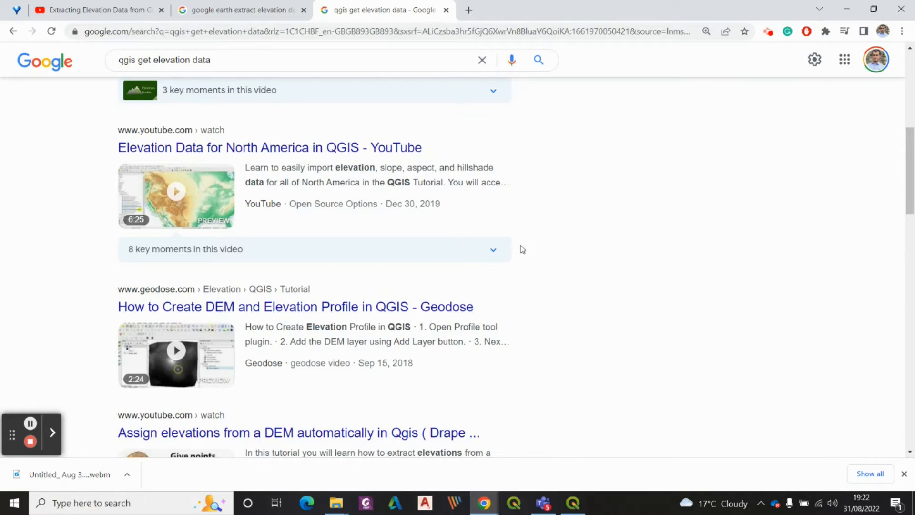
scroll(522, 251, up, 2)
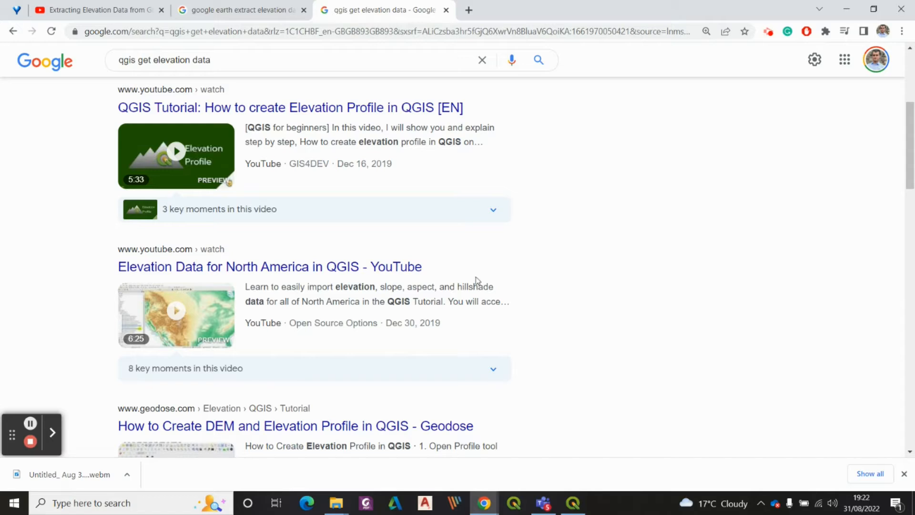
scroll(523, 241, up, 3)
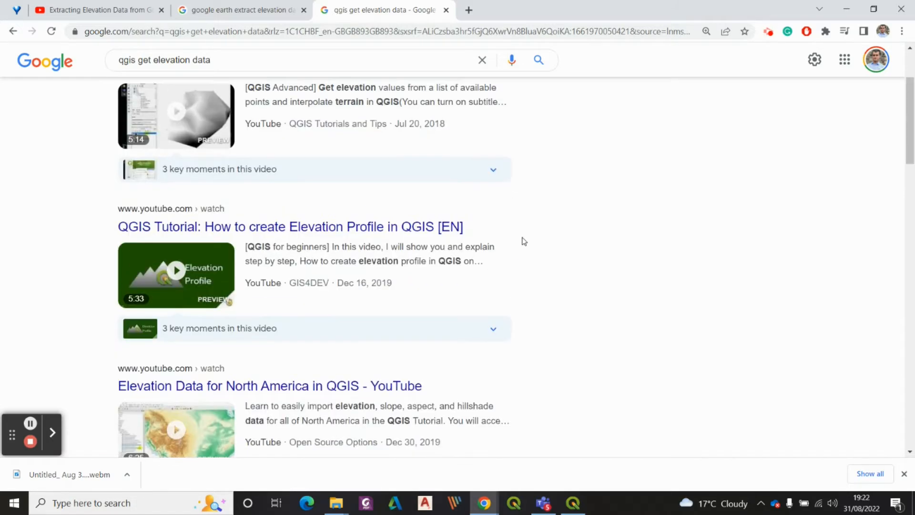
scroll(523, 241, up, 2)
scroll(522, 241, down, 3)
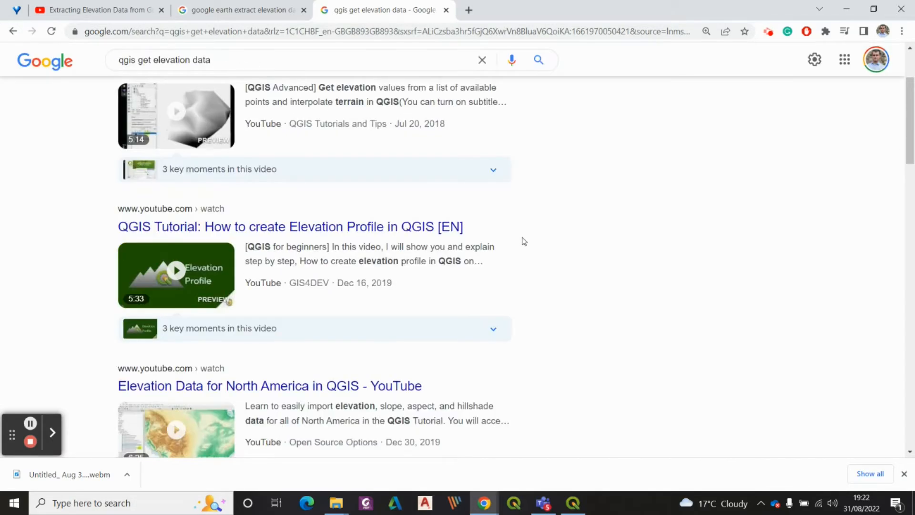
scroll(524, 241, down, 2)
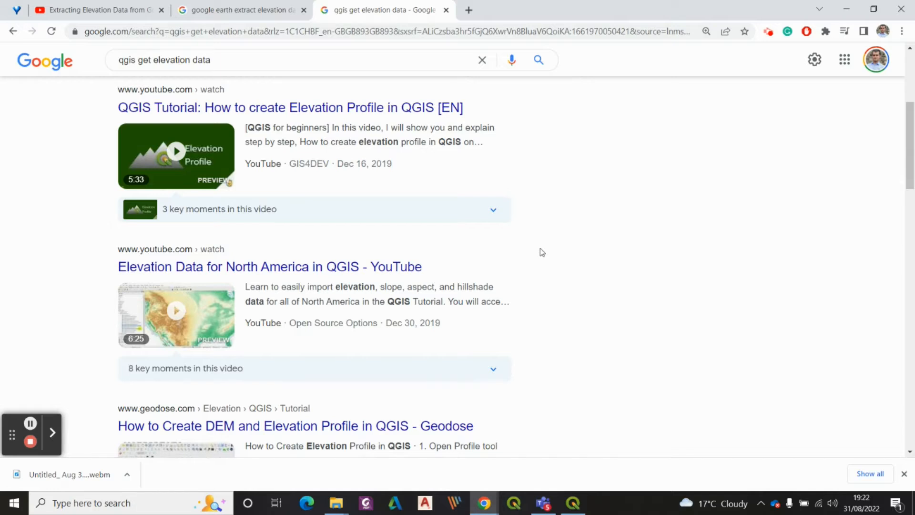
scroll(542, 252, down, 8)
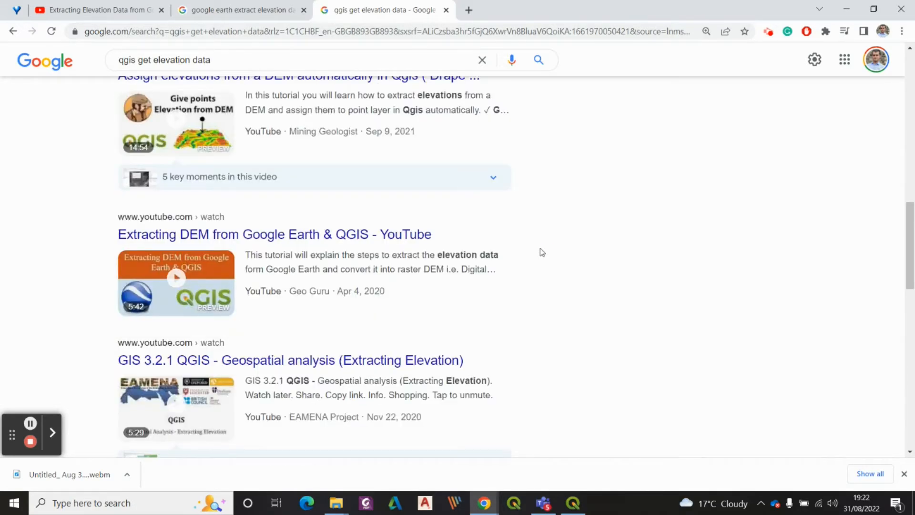
scroll(541, 252, down, 6)
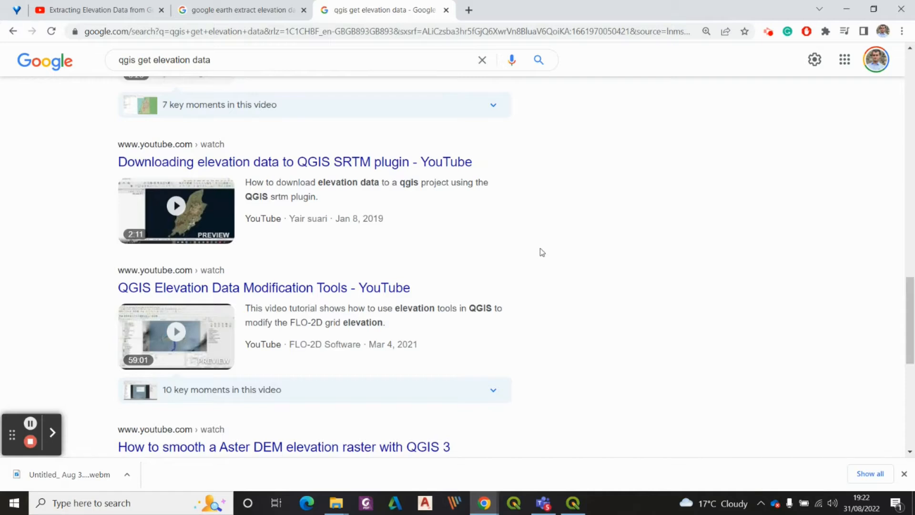
Step: View the "google earth extract elevation data" results and briefly play the tutorial video Extracting Elevation Data from Google Earth
click(200, 8)
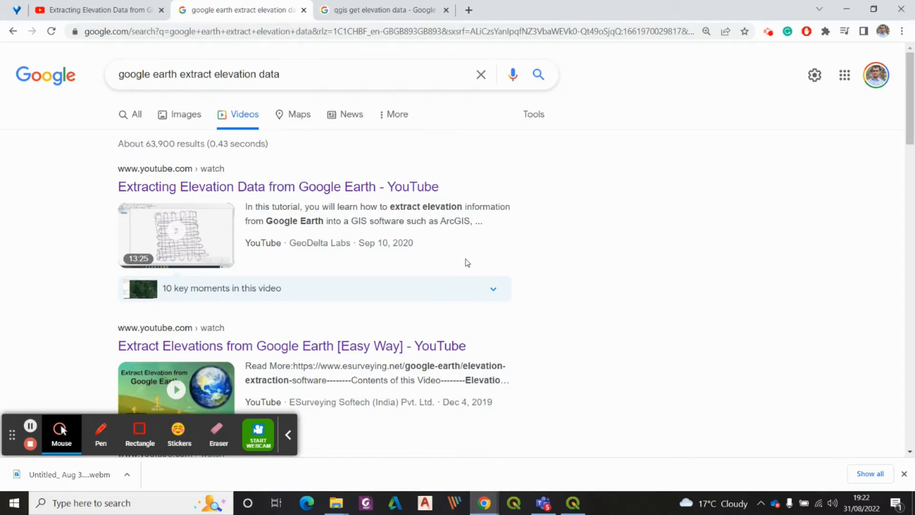
click(77, 8)
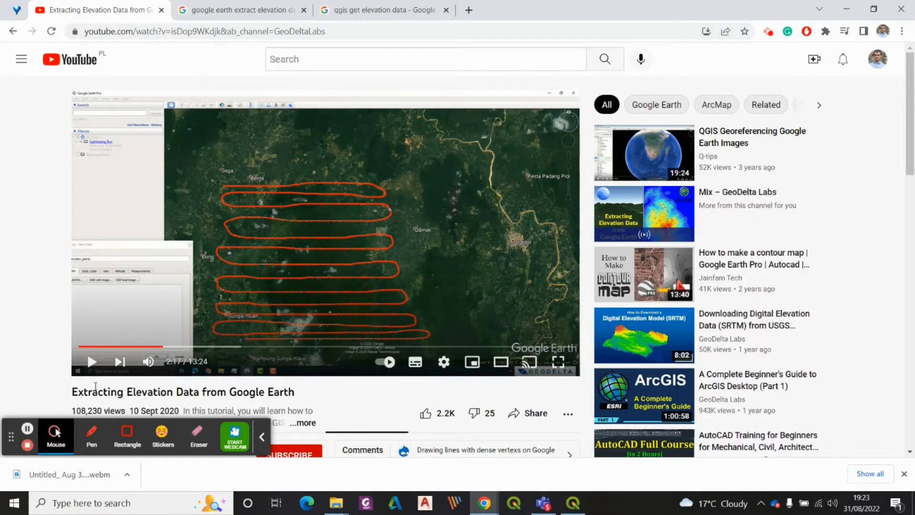
click(92, 366)
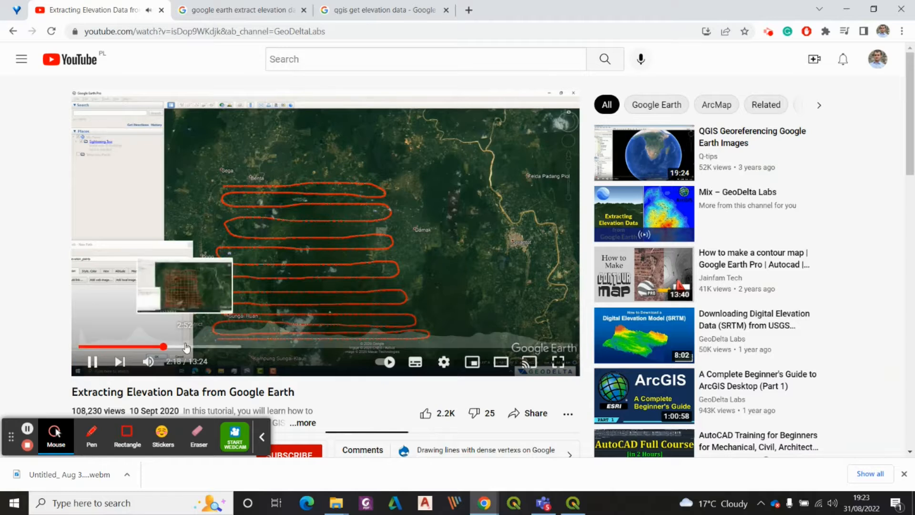
click(94, 365)
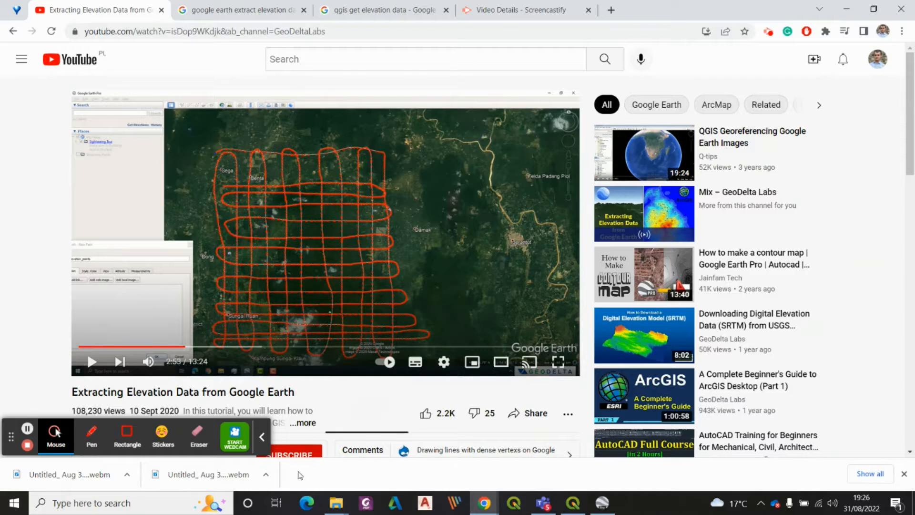
click(257, 442)
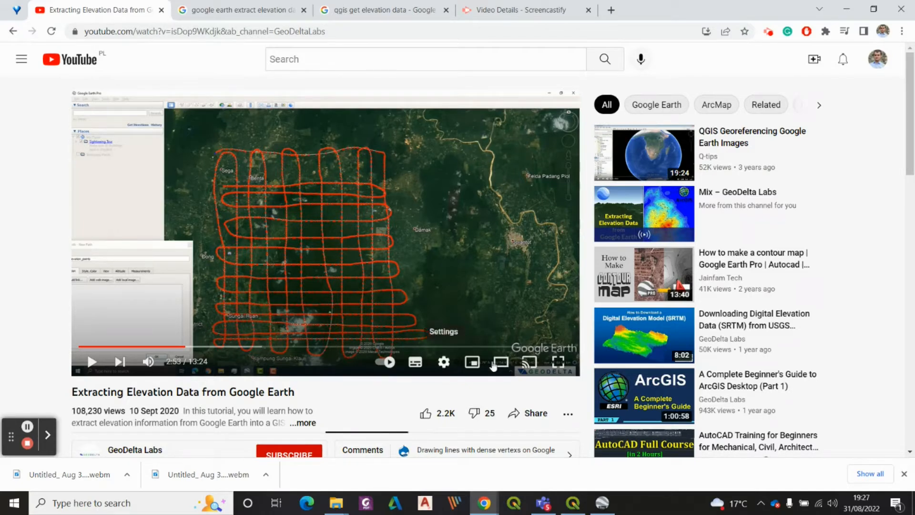
Step: Switch to Google Earth Pro and draw a new two-point path across the road junction on Worts' Causeway
click(606, 509)
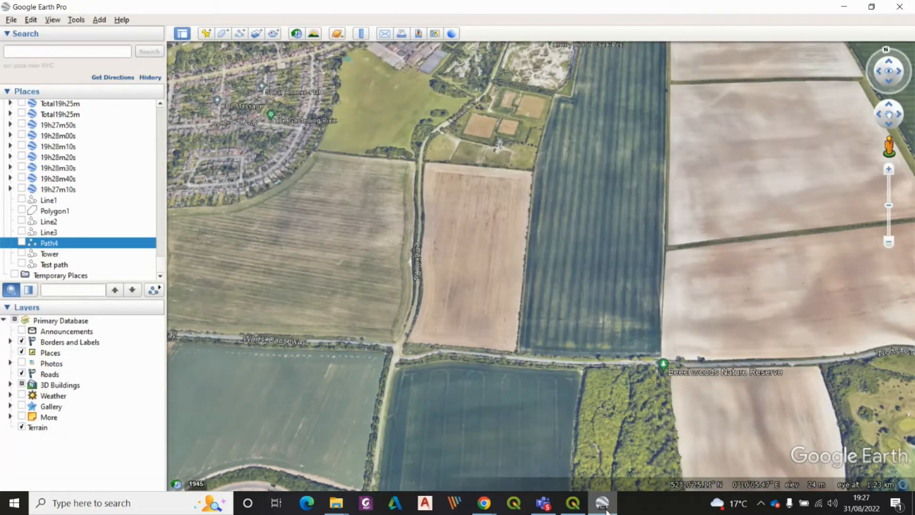
scroll(435, 369, up, 3)
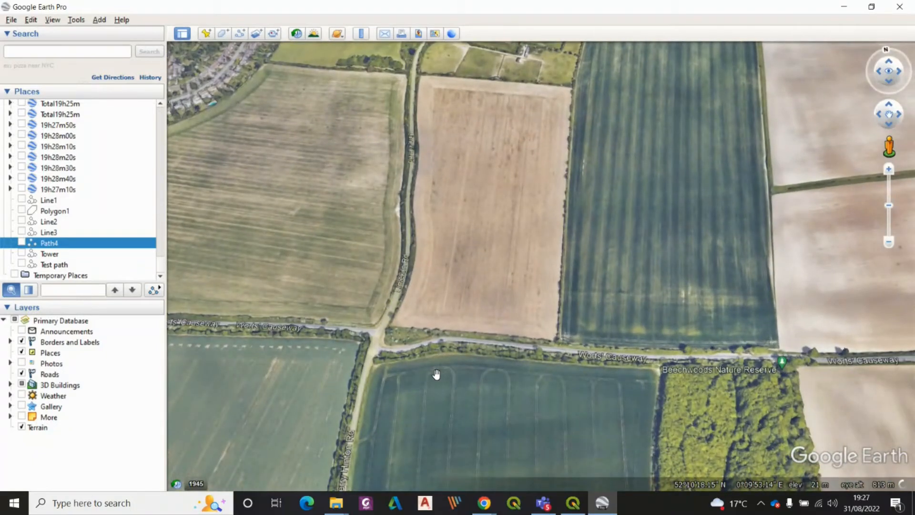
click(240, 34)
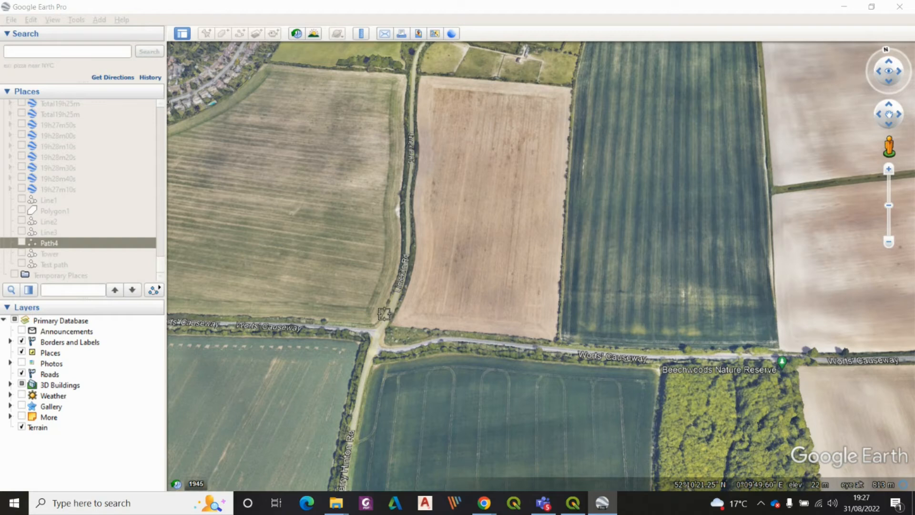
scroll(370, 353, up, 1)
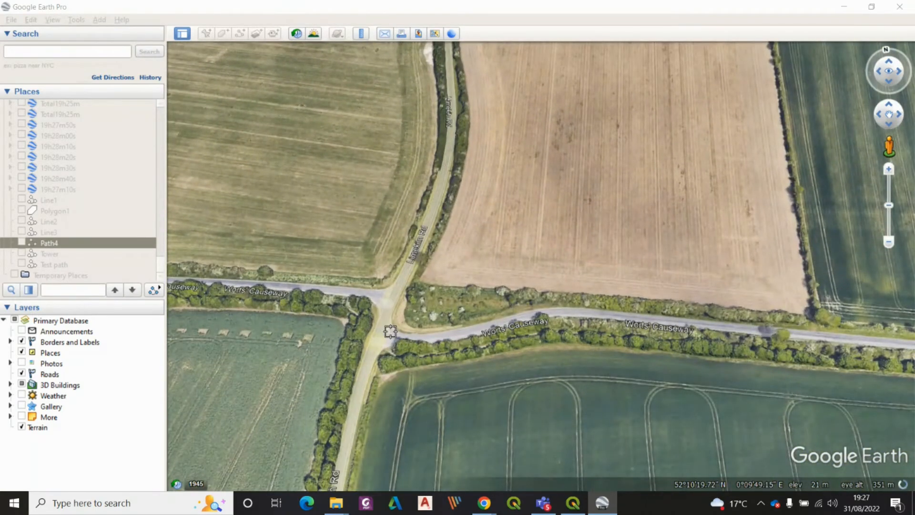
scroll(384, 329, down, 1)
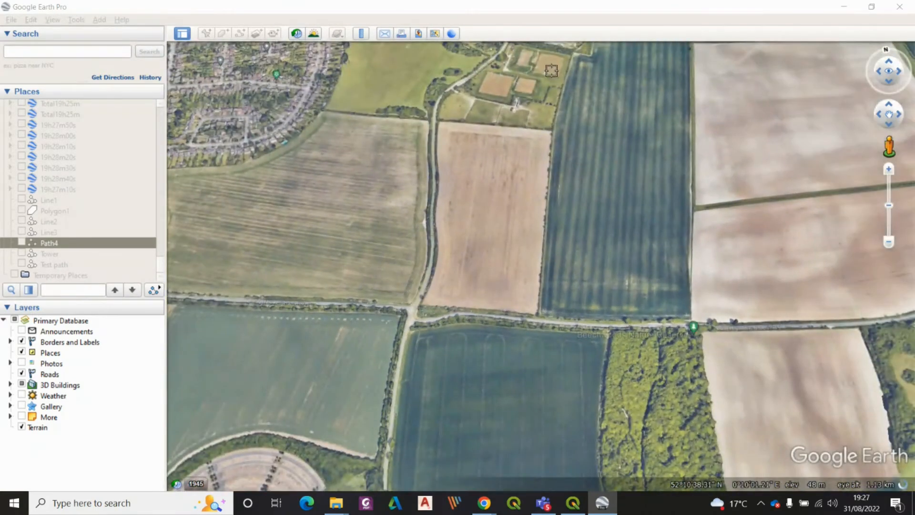
scroll(620, 397, down, 1)
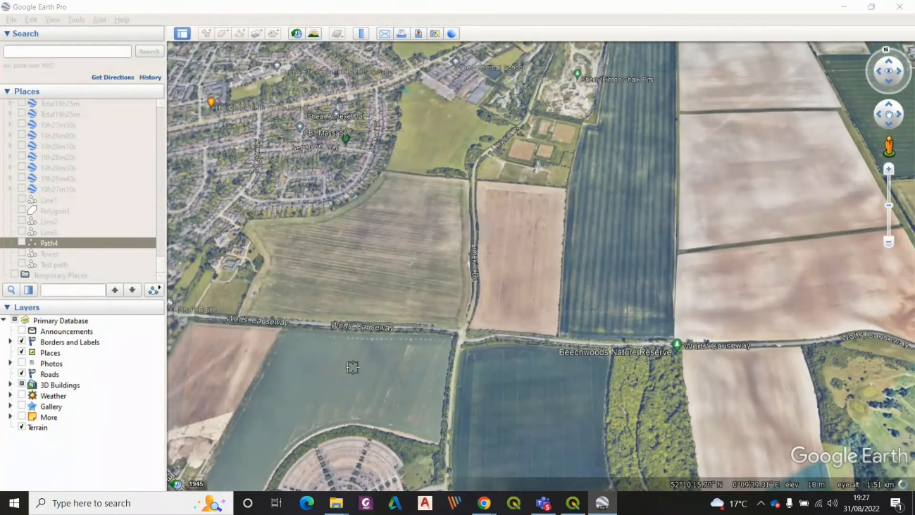
scroll(455, 339, up, 1)
scroll(462, 337, up, 1)
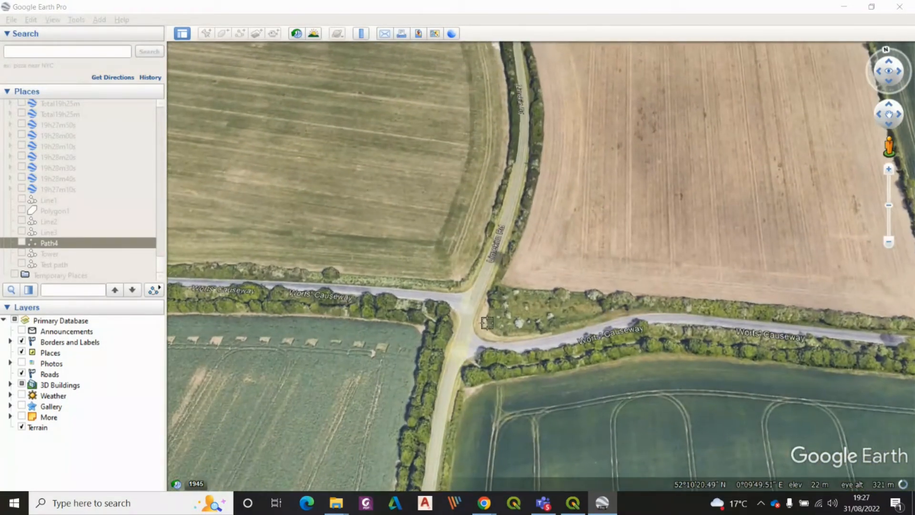
click(467, 305)
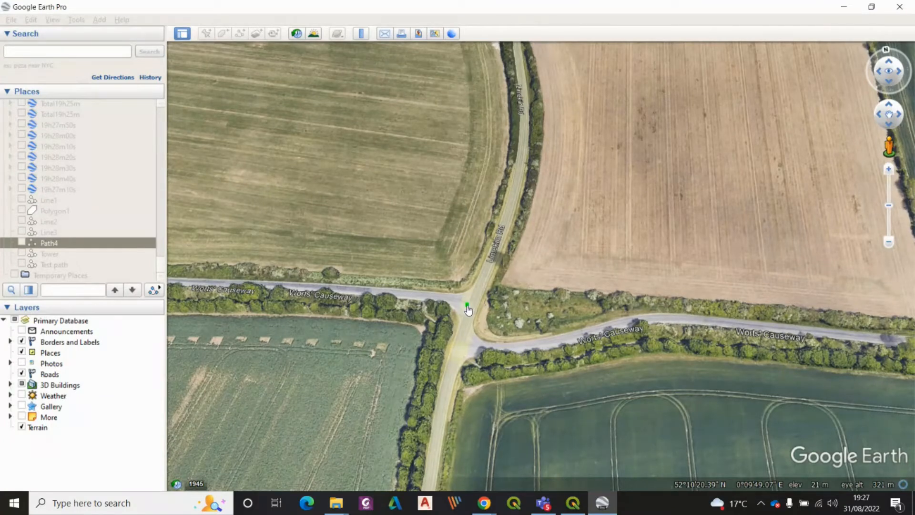
click(467, 348)
Step: Name the new path TEST PATH and save it to the places list
drag(914, 286, 555, 127)
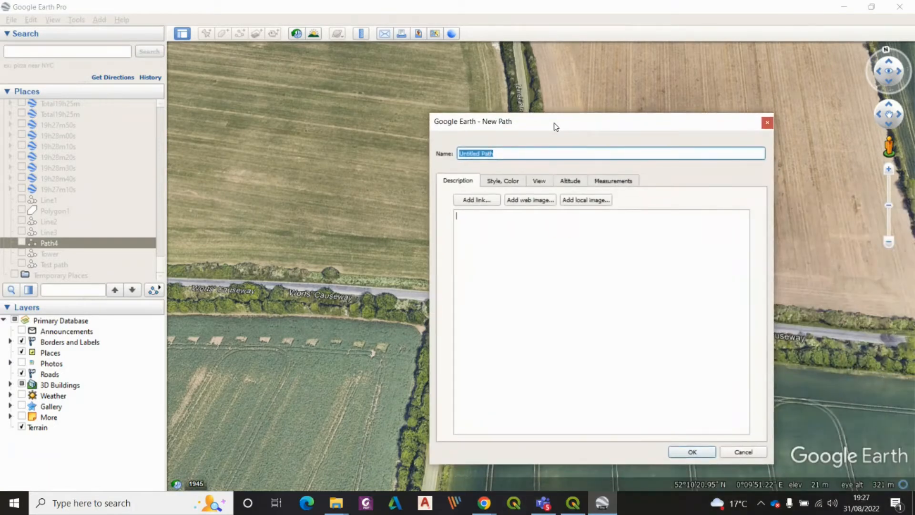
text(TEST PATH)
click(691, 451)
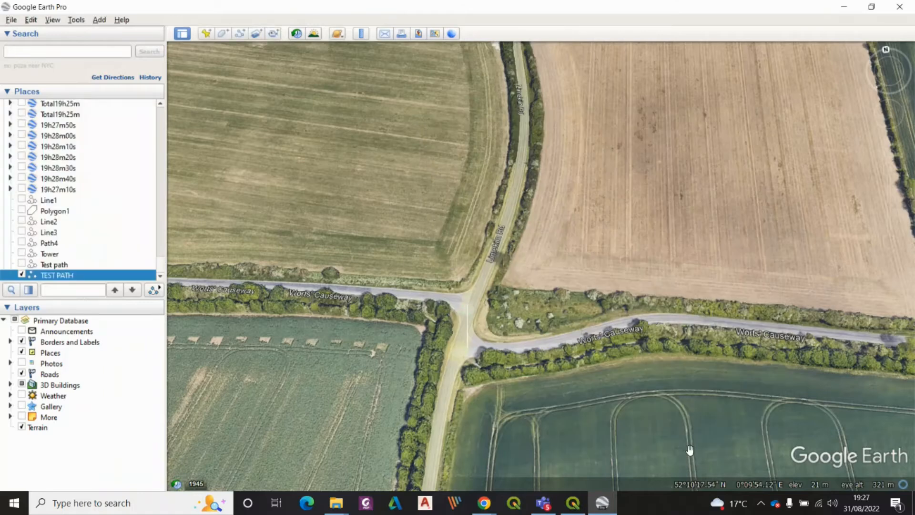
Step: Save TEST PATH as a KML file named TEST PATH in the Elevation without DEM folder
right_click(67, 276)
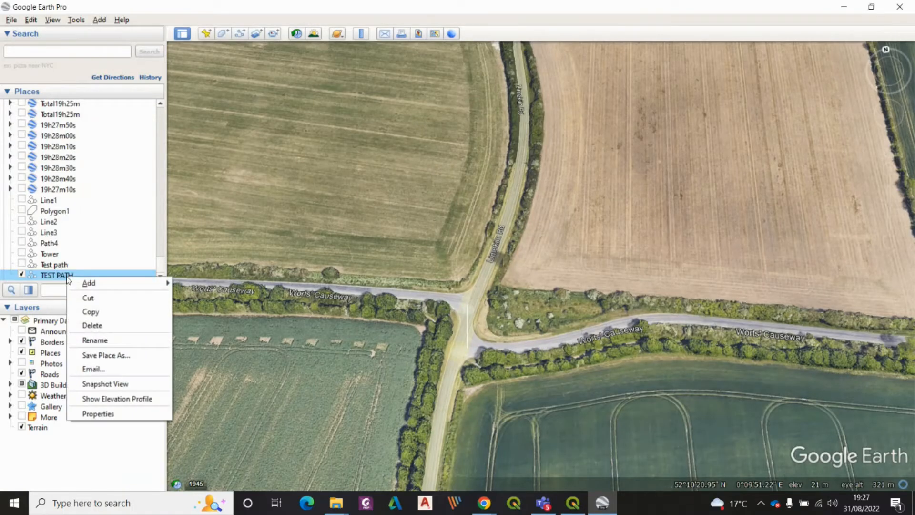
click(123, 357)
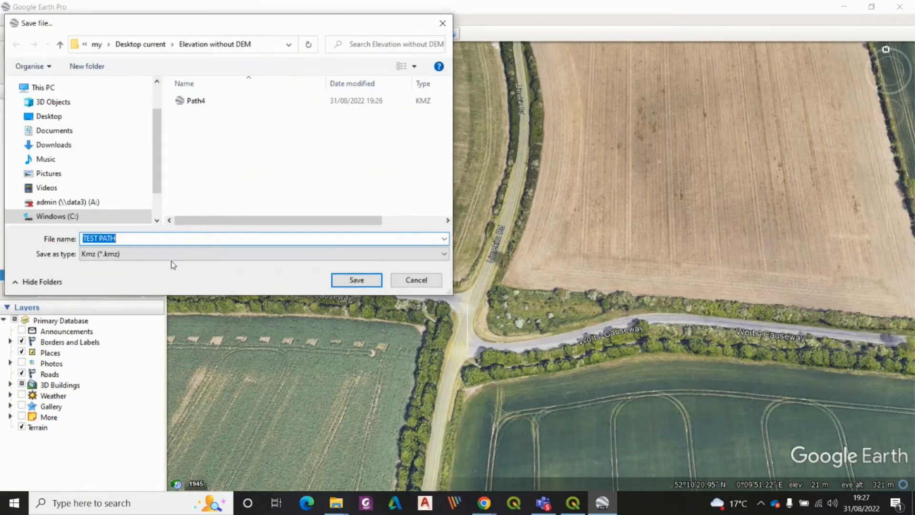
click(362, 254)
click(194, 275)
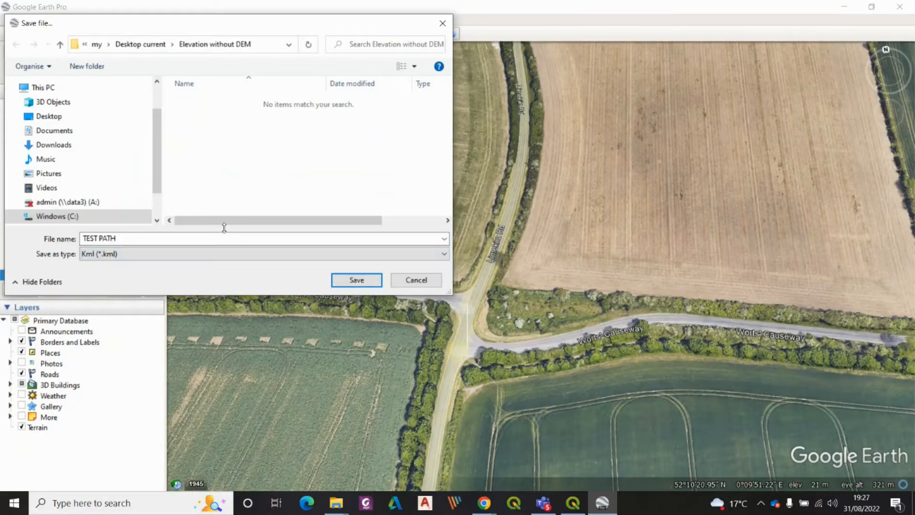
click(347, 281)
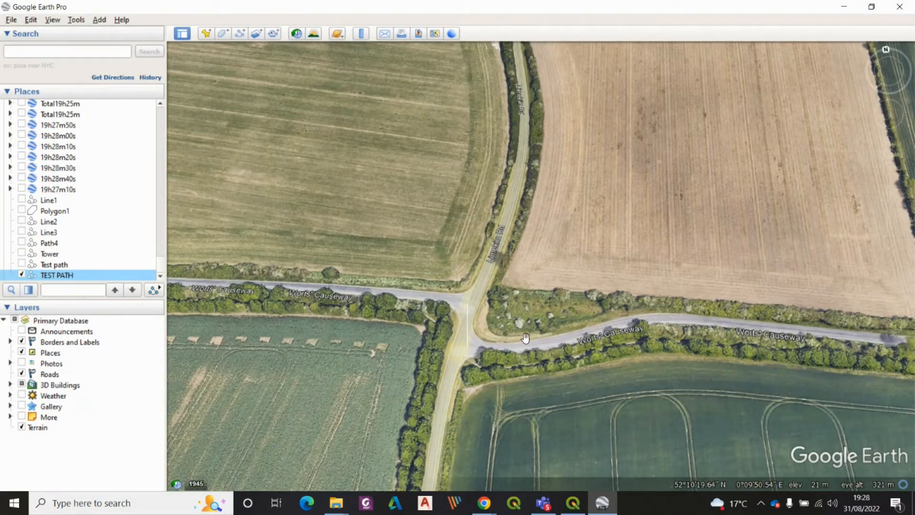
Step: Switch to Chrome and open gpsvisualizer.com/elevation in a new tab
click(484, 503)
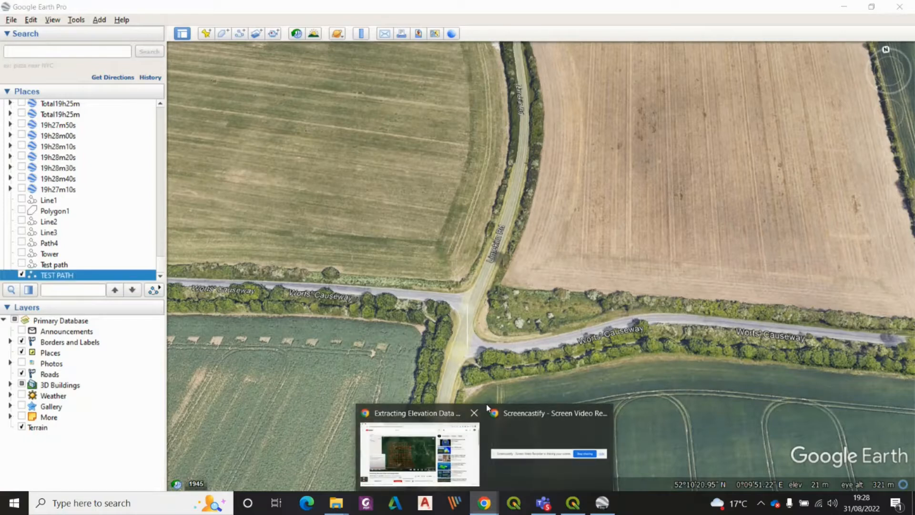
click(419, 443)
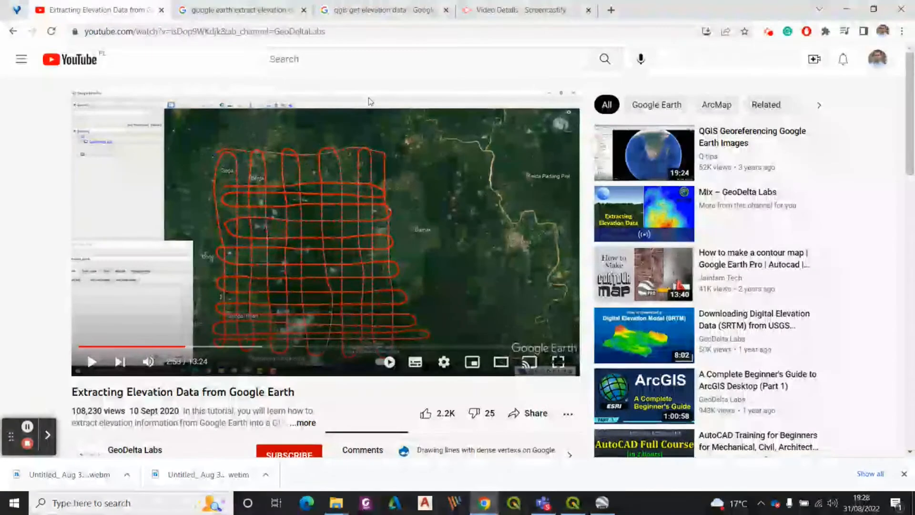
click(612, 11)
text(gpsvisualizer.com/elevation)
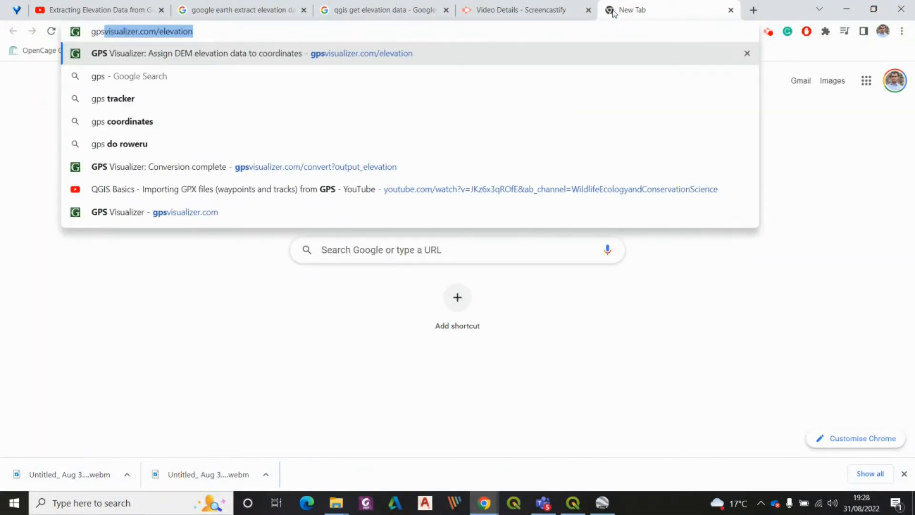
key(Return)
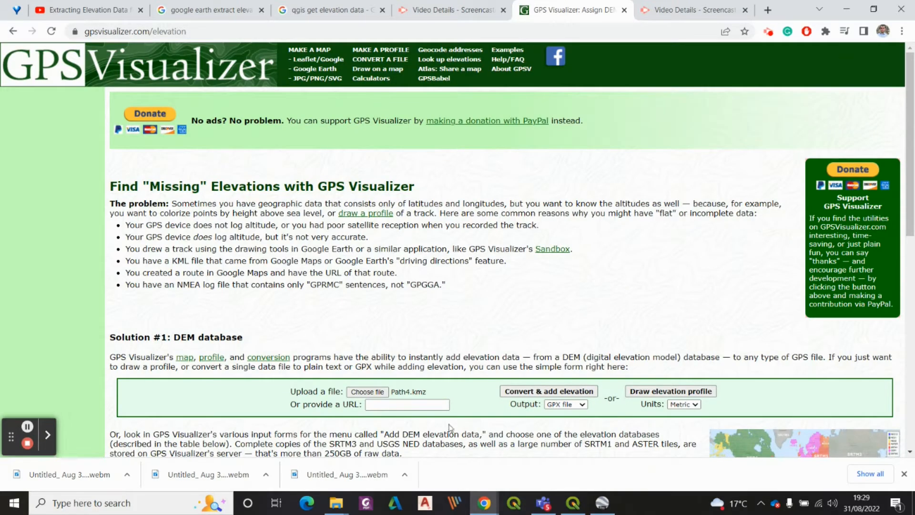
Step: Convert TEST PATH.kml to a GPX file with added elevation data and download the result
click(367, 392)
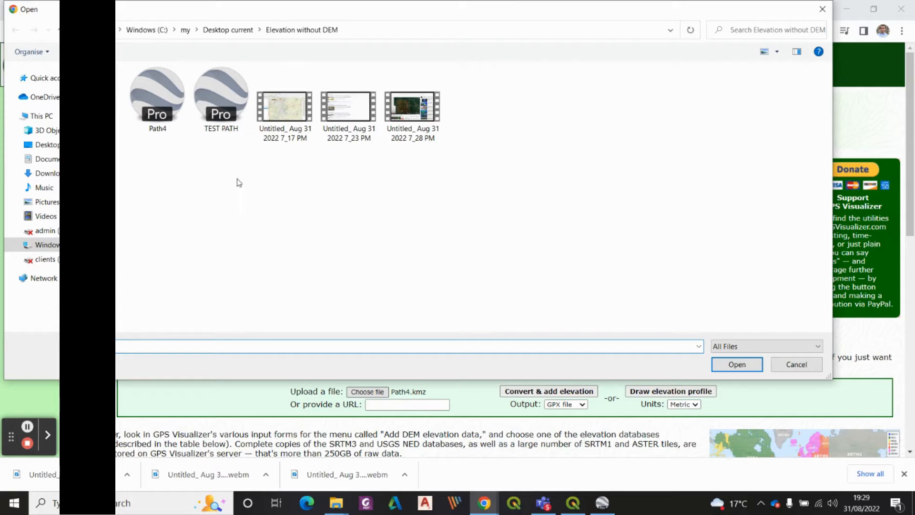
click(241, 130)
click(737, 364)
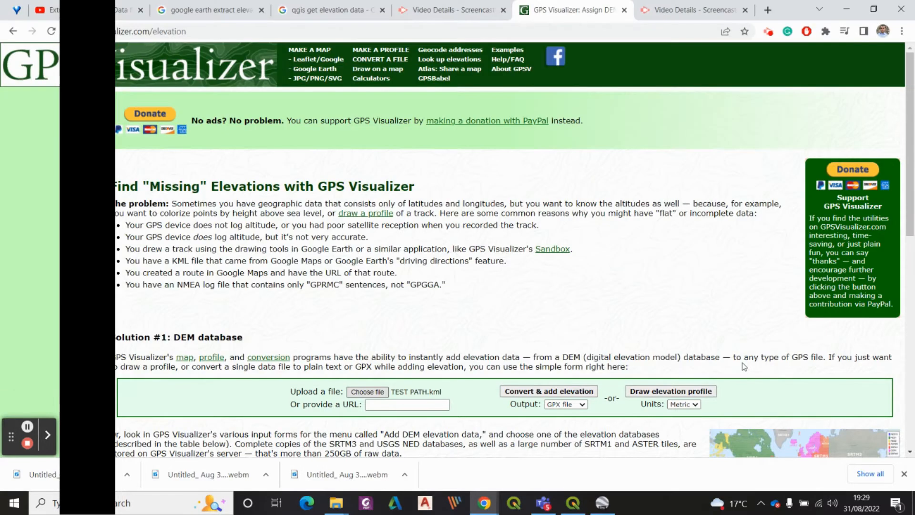
click(532, 392)
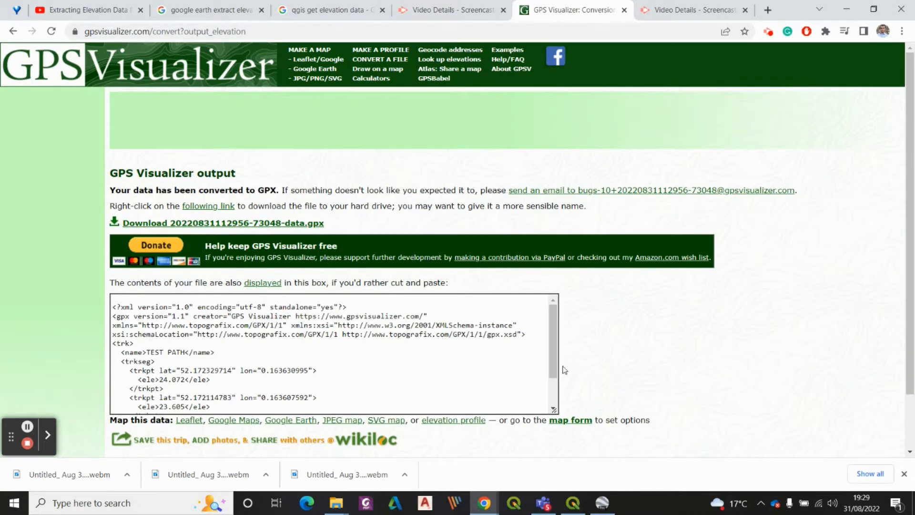
click(282, 225)
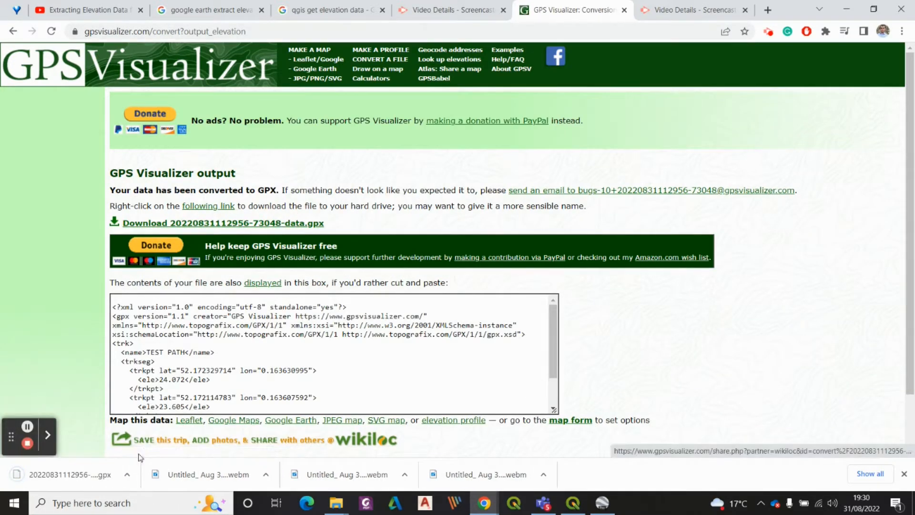
Step: Locate the downloaded GPX file in the Downloads folder and paste it into the Elevation without DEM folder
click(128, 477)
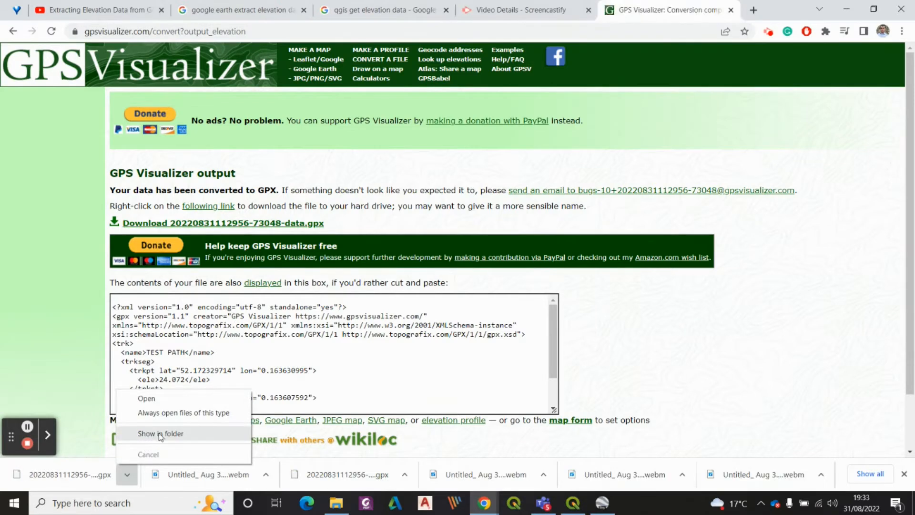
click(153, 433)
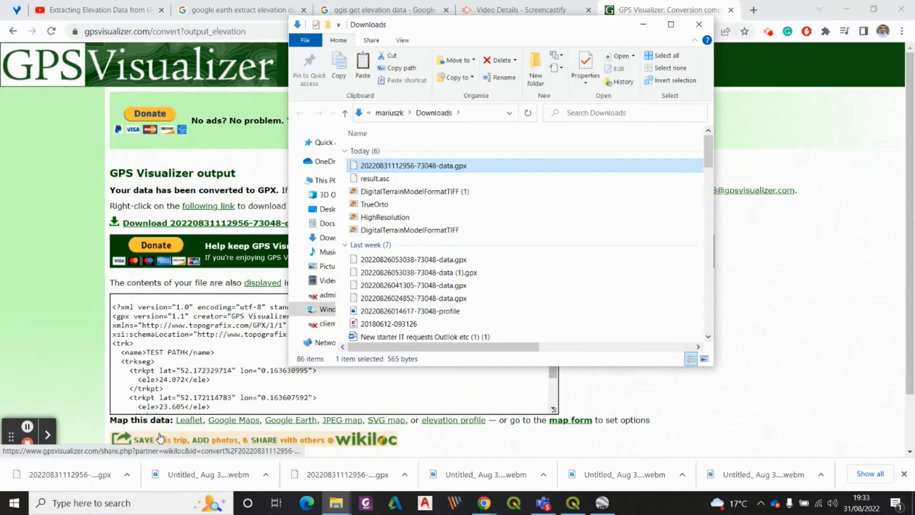
click(336, 504)
click(291, 455)
right_click(323, 270)
click(356, 353)
Step: Delete the old test path.gpx and rename the downloaded GPX file as Test path.gpx
right_click(123, 158)
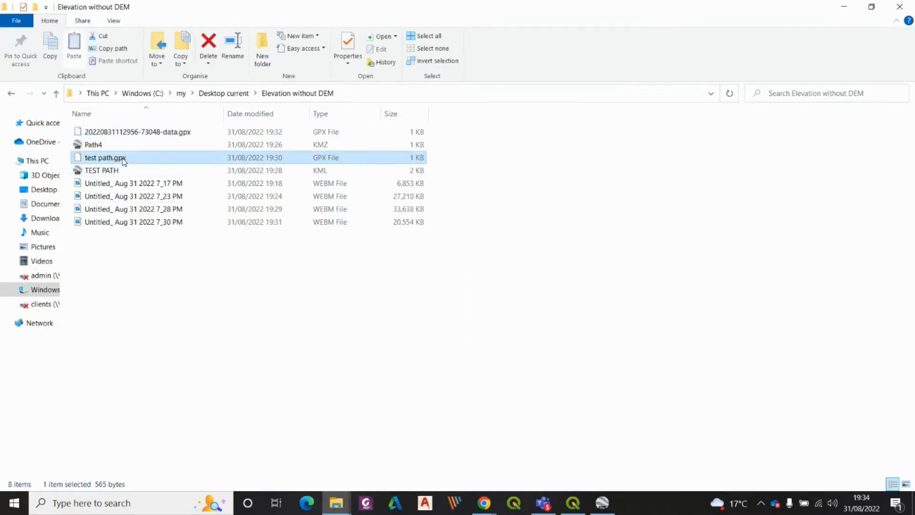
click(152, 356)
right_click(150, 133)
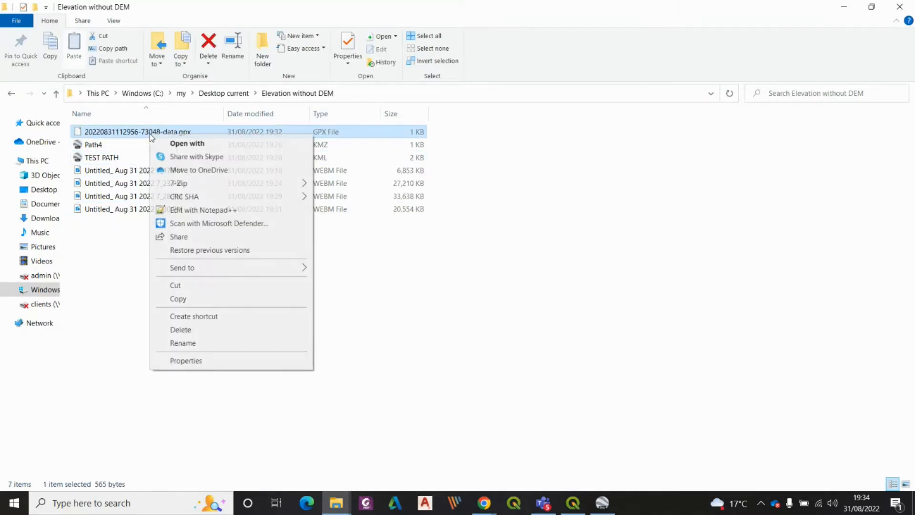
click(183, 342)
text(Test p)
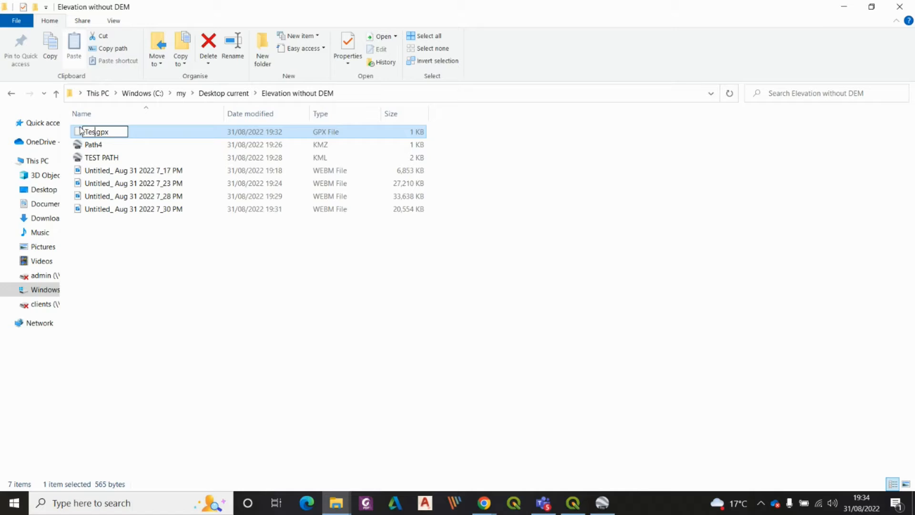
text(ath)
key(Return)
click(188, 333)
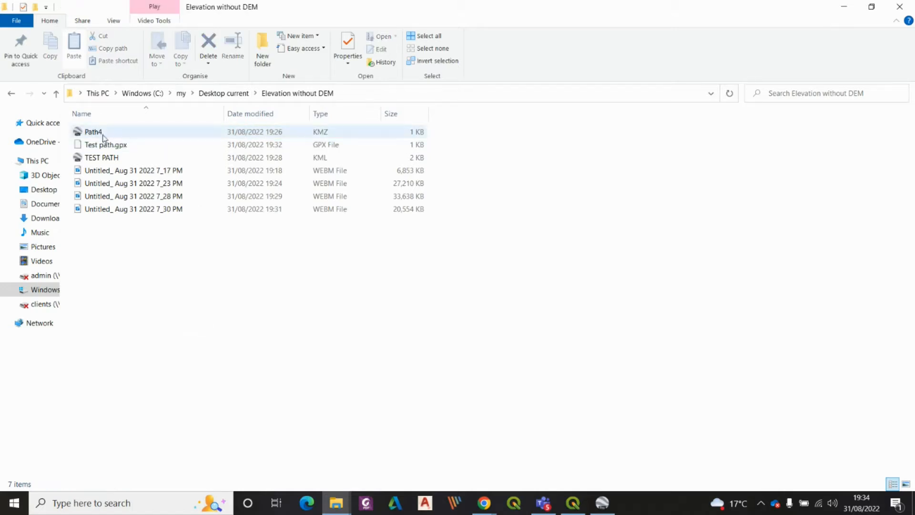
click(116, 148)
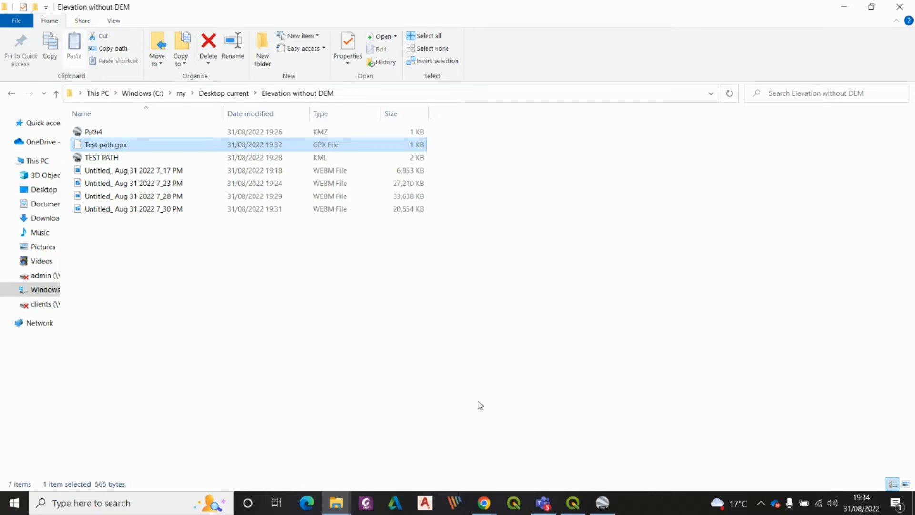
Step: Switch to Google Earth Pro and view the road junction around TEST PATH
click(602, 503)
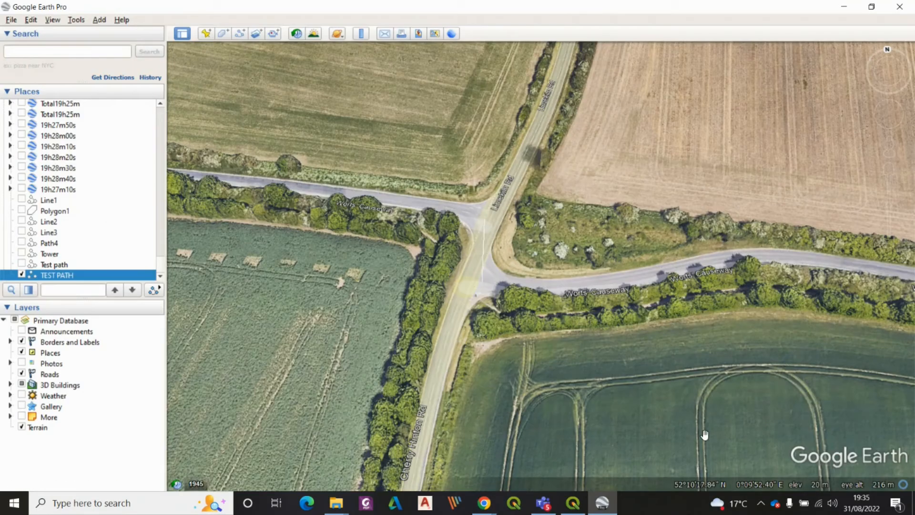
drag(574, 269, 572, 327)
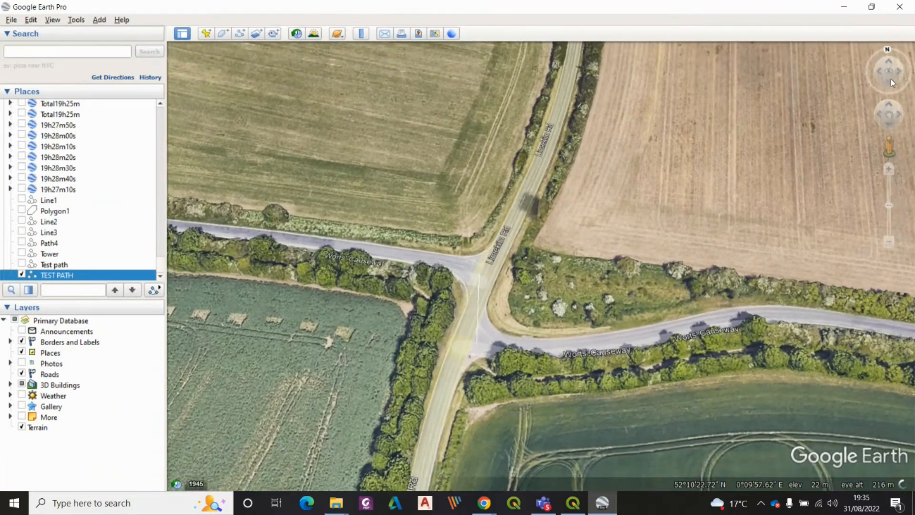
click(888, 82)
drag(623, 155, 637, 243)
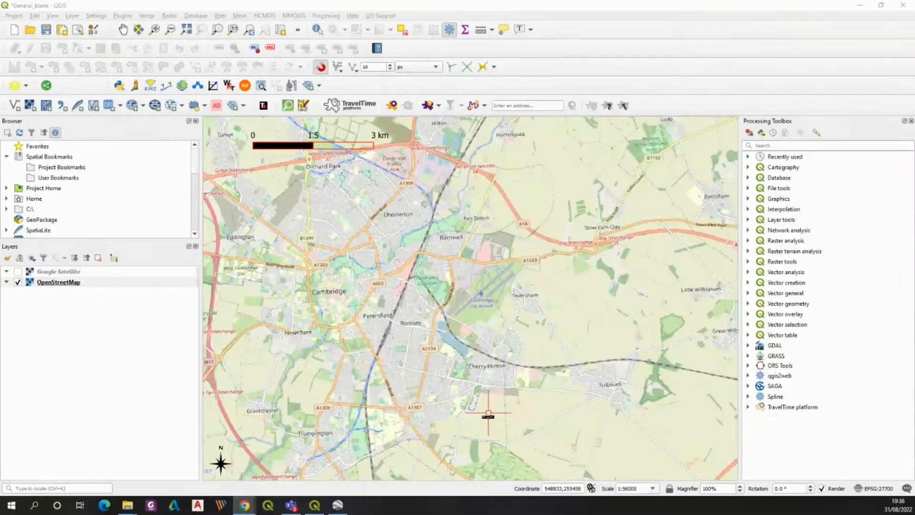
Step: Create a temporary scratch layer with Point geometry in EPSG:4326 - WGS 84 for the Worts' Causeway and Lime Kiln Road junction
scroll(488, 417, up, 3)
scroll(450, 368, down, 2)
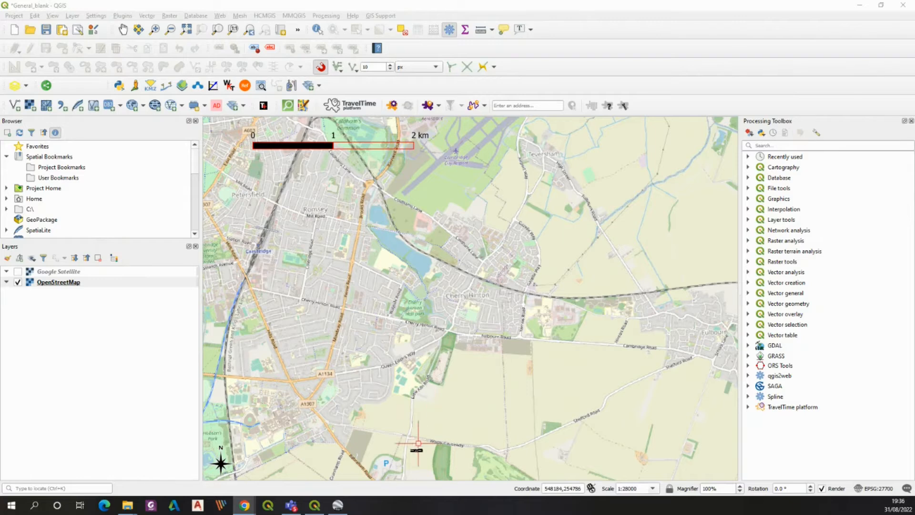
scroll(409, 444, up, 3)
scroll(401, 437, up, 2)
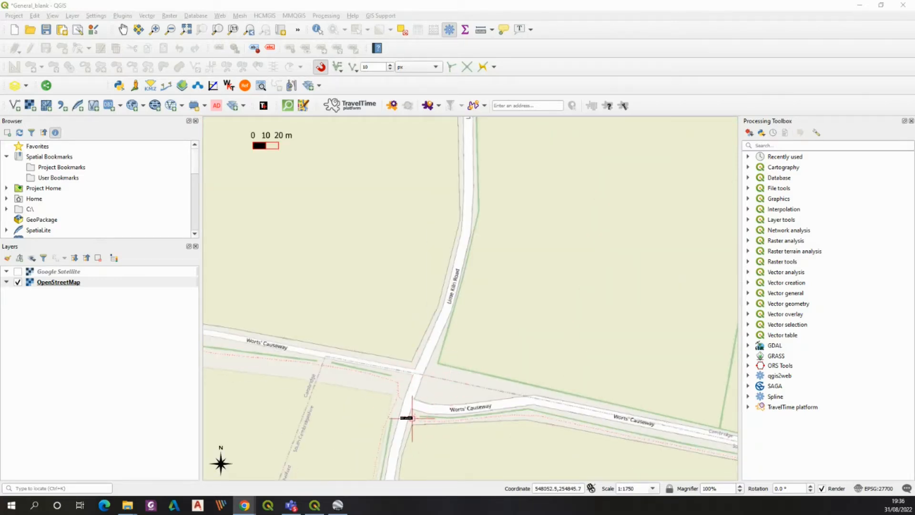
scroll(404, 412, up, 1)
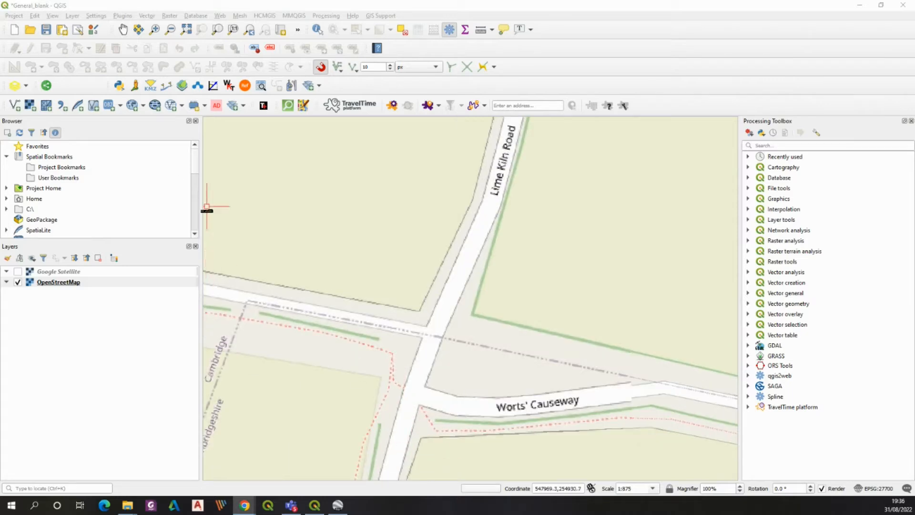
click(101, 282)
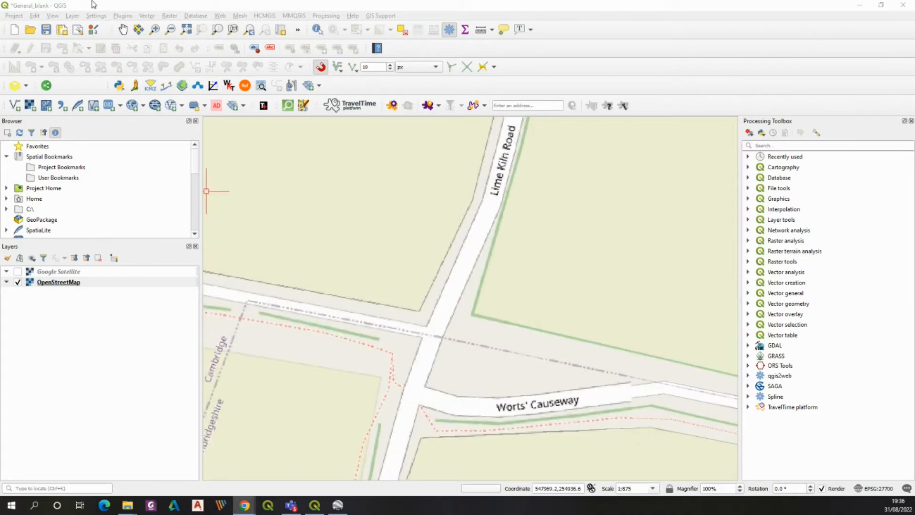
click(72, 16)
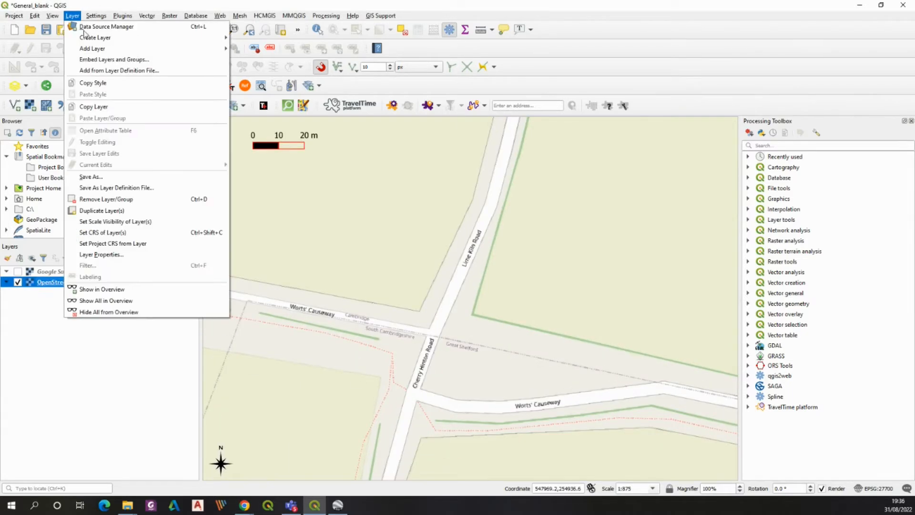
mouse_move(91, 40)
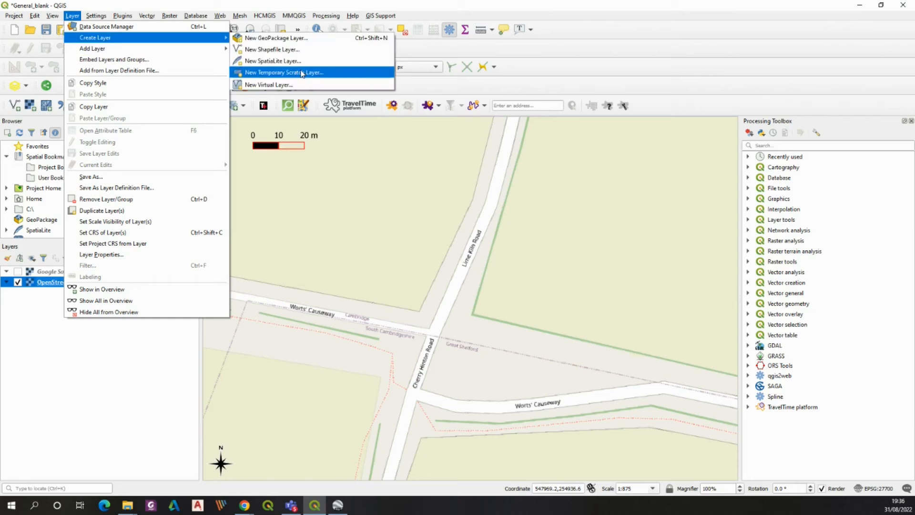
click(302, 74)
triple_click(539, 204)
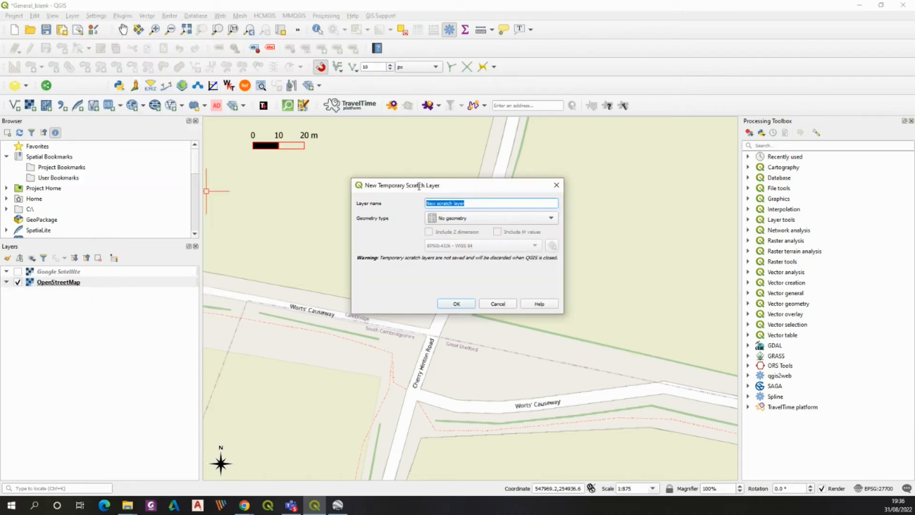
click(530, 217)
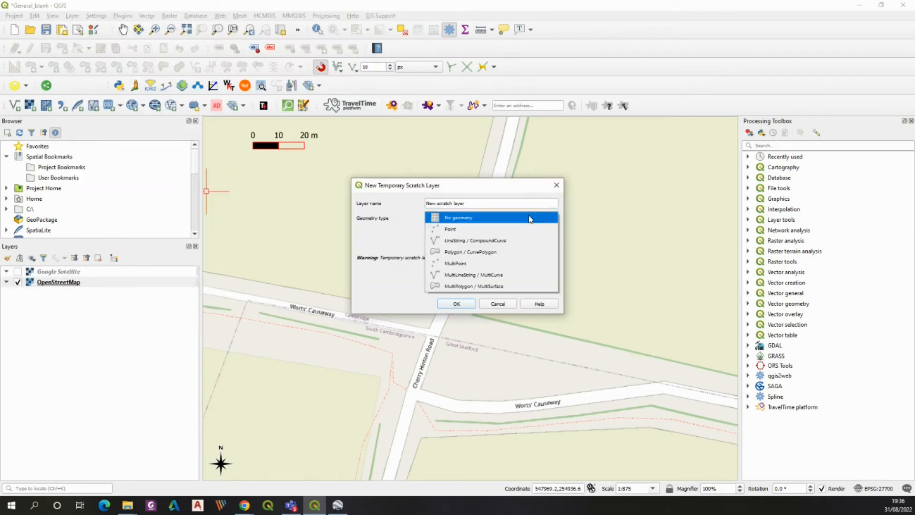
click(502, 229)
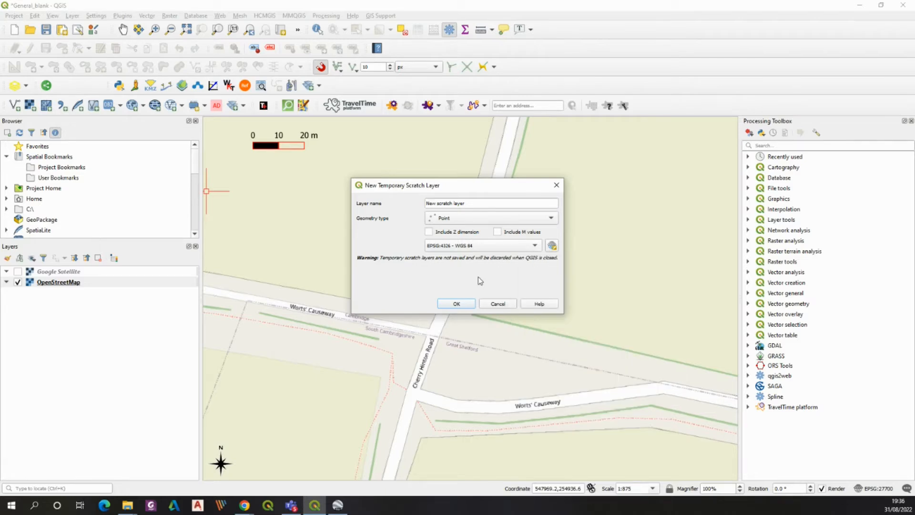
click(456, 303)
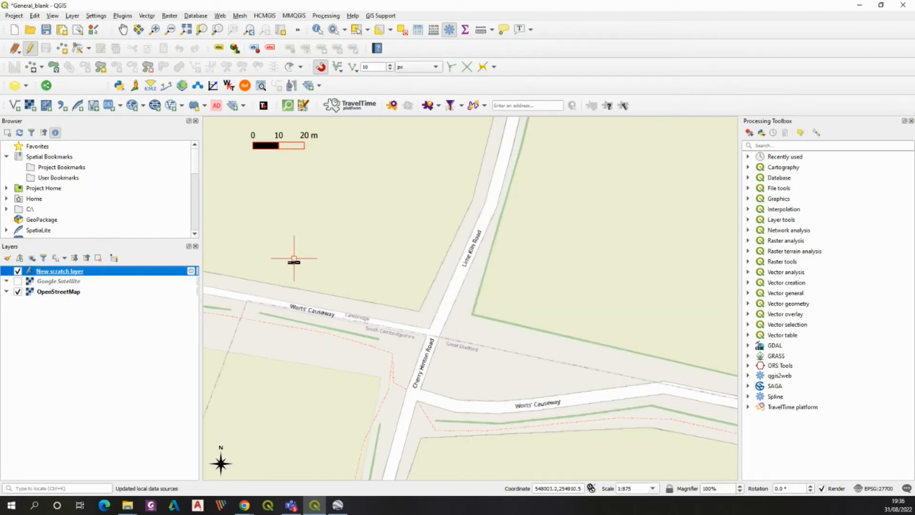
Step: Add two points to the scratch layer on Cherry Hinton Road, one at each of its junctions with Worts' Causeway
click(62, 50)
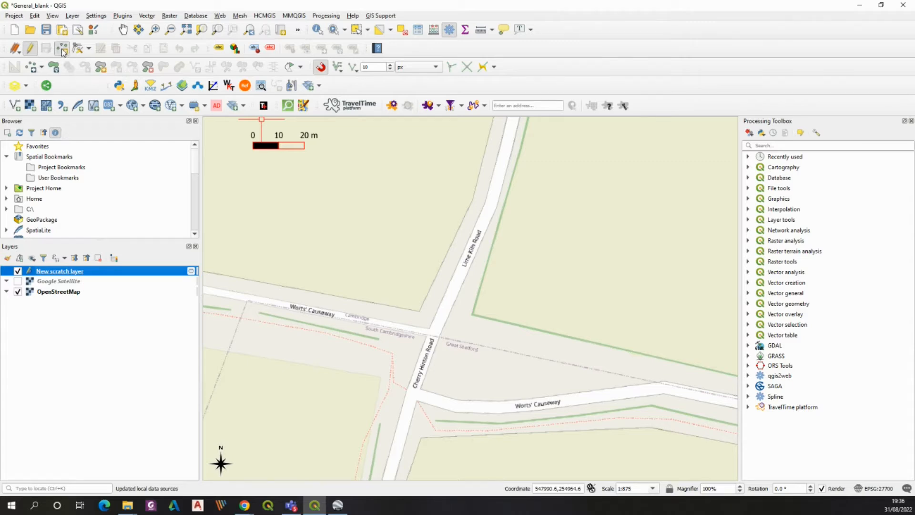
click(433, 334)
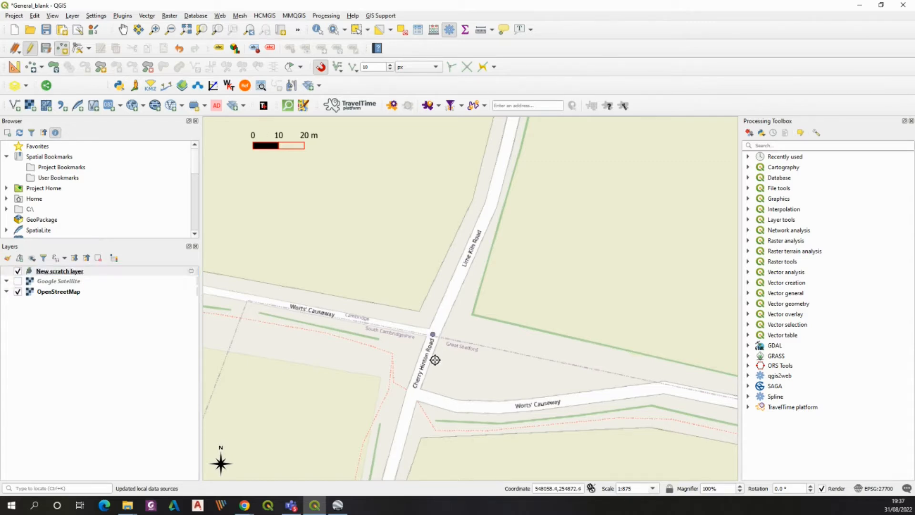
click(417, 394)
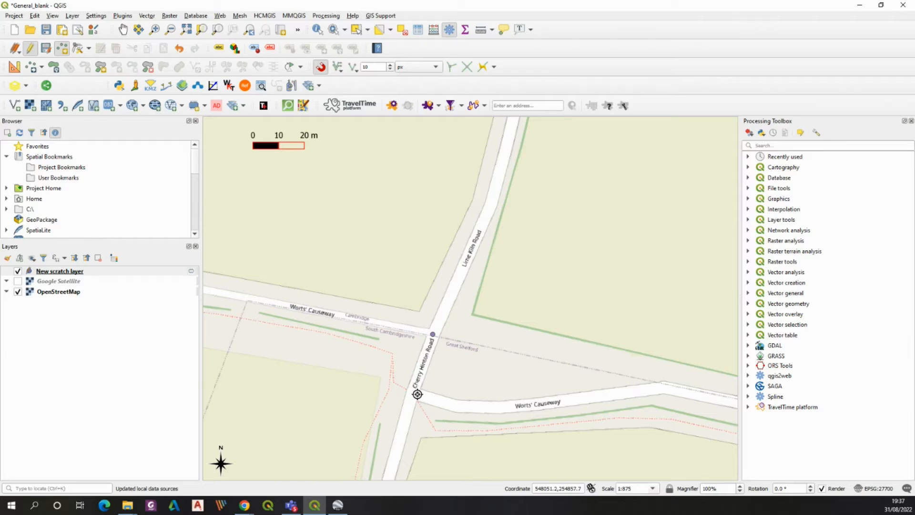
Step: Export the scratch layer's features as a KML file named TEST PATH 2 in the Elevation without DEM folder
right_click(74, 271)
mouse_move(181, 206)
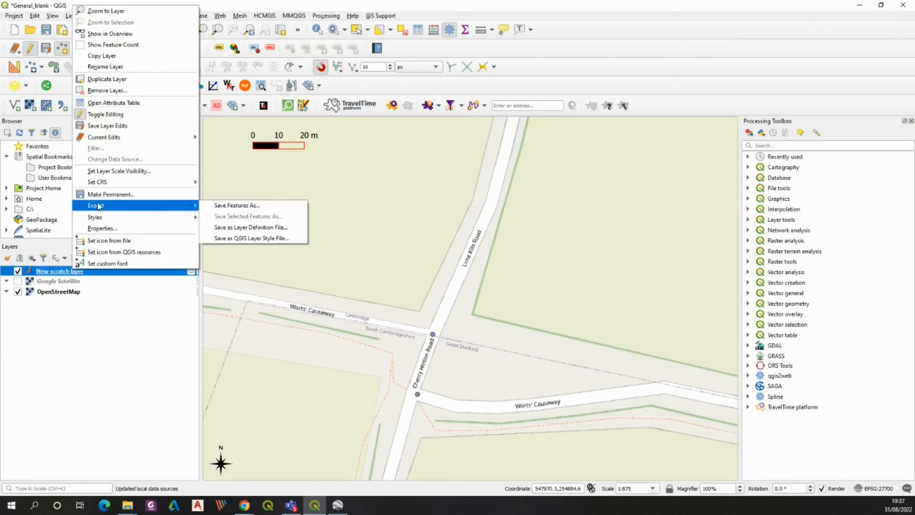
click(246, 206)
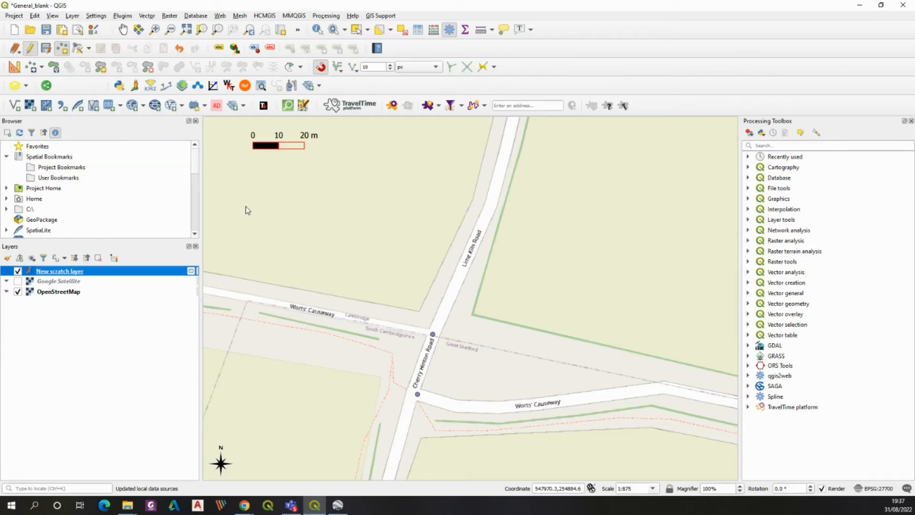
click(690, 53)
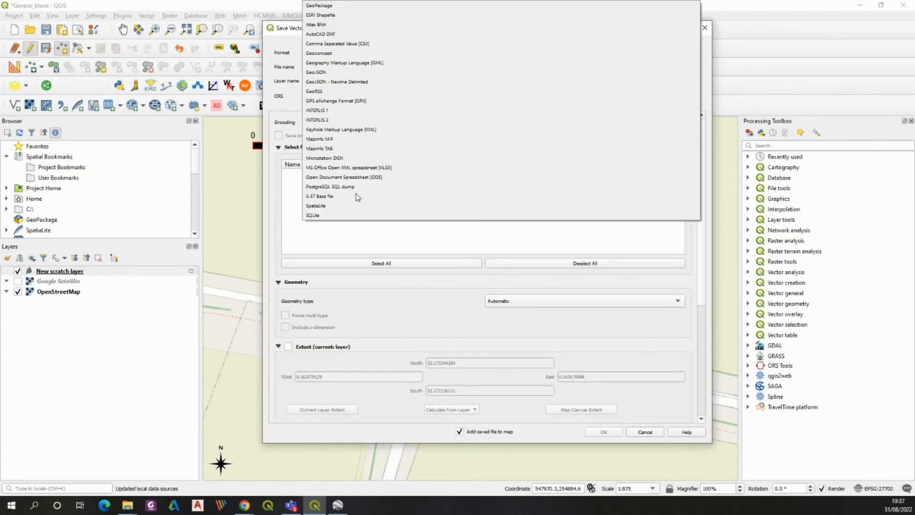
click(361, 131)
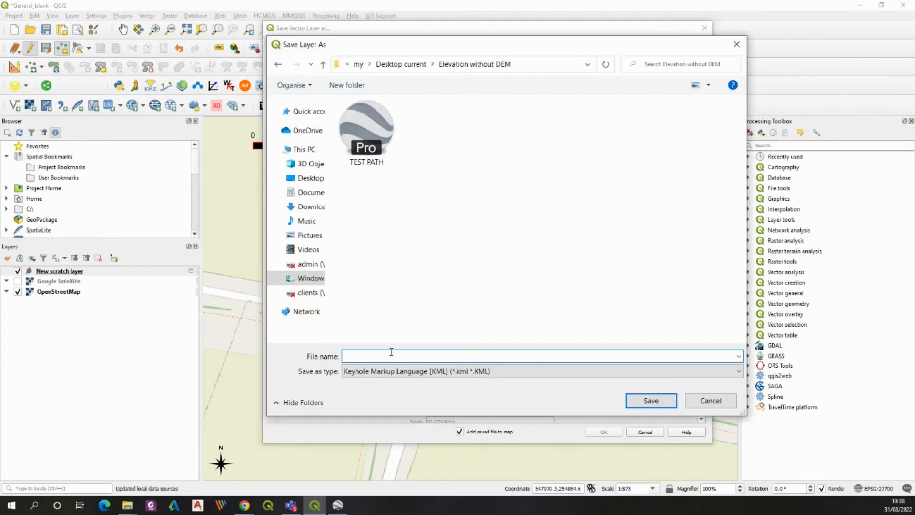
text(TEST PATH 2)
click(660, 404)
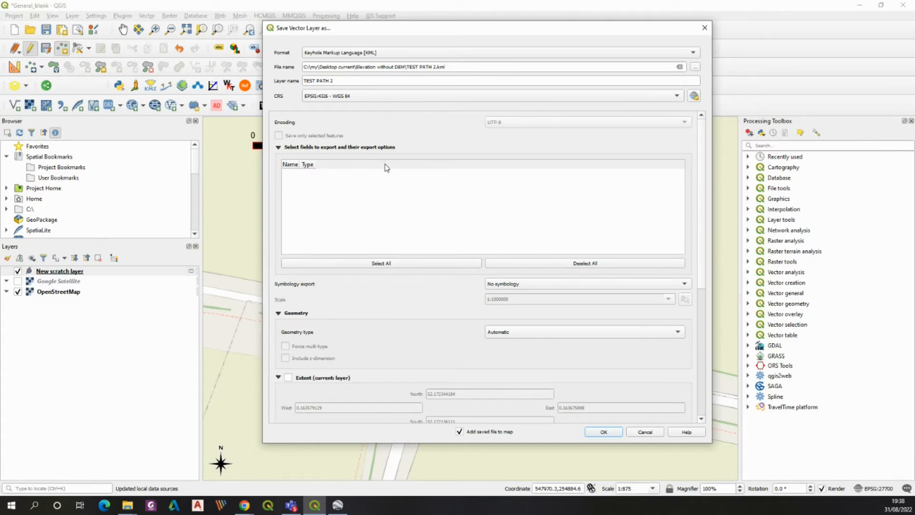
click(609, 434)
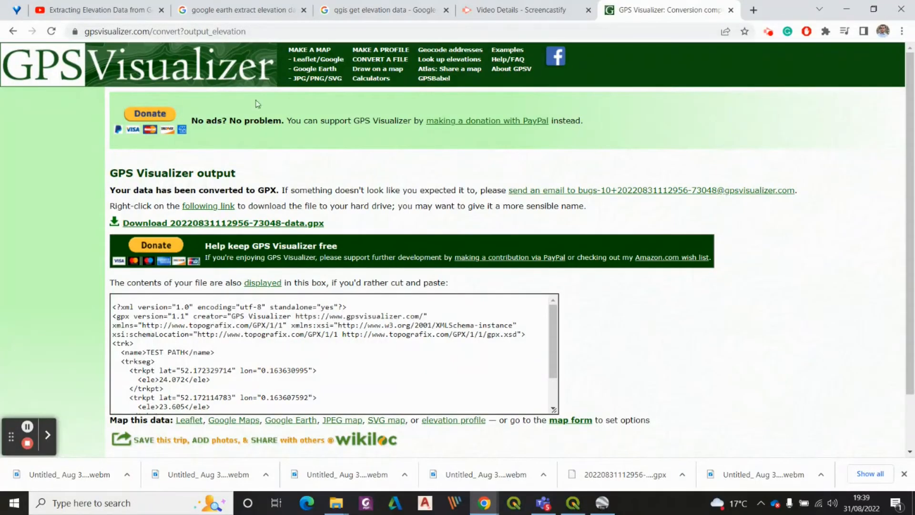
Step: Convert TEST PATH 2.kml to a GPX file with added elevation data and select the whole output text
click(12, 33)
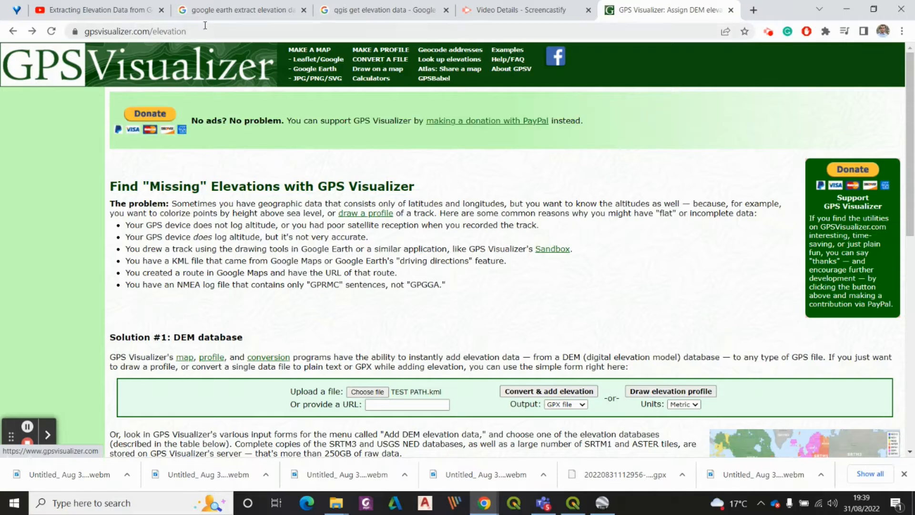
click(367, 392)
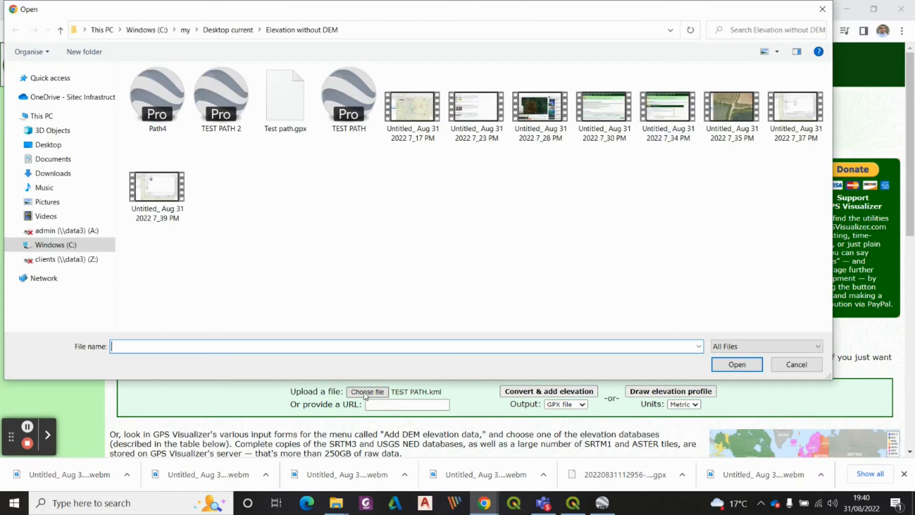
click(227, 104)
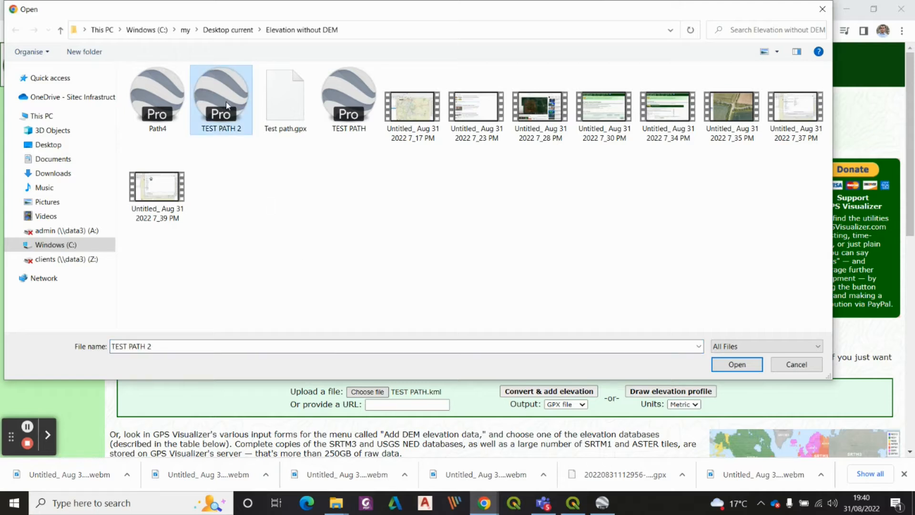
click(738, 365)
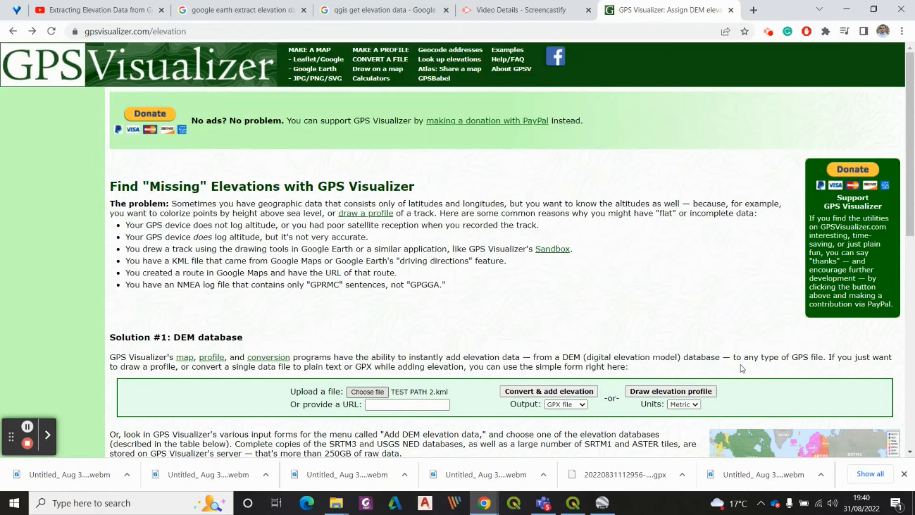
click(548, 391)
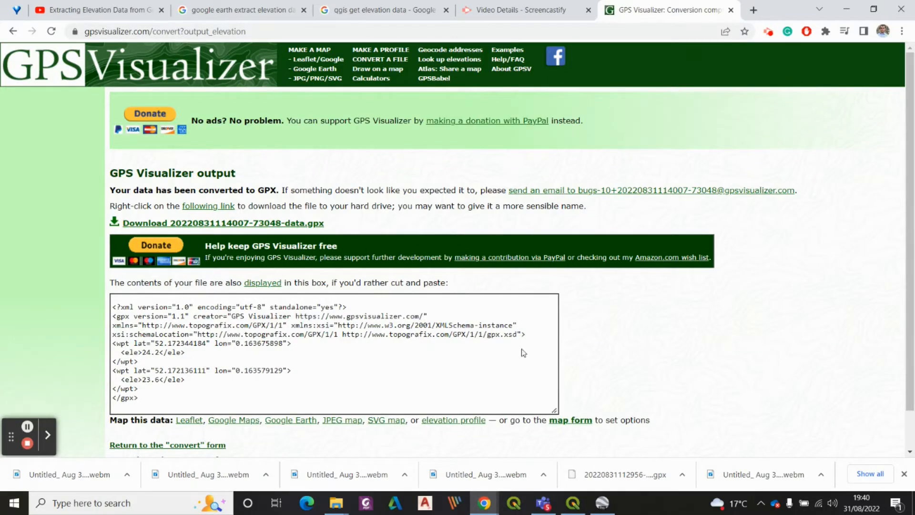
drag(114, 307, 312, 405)
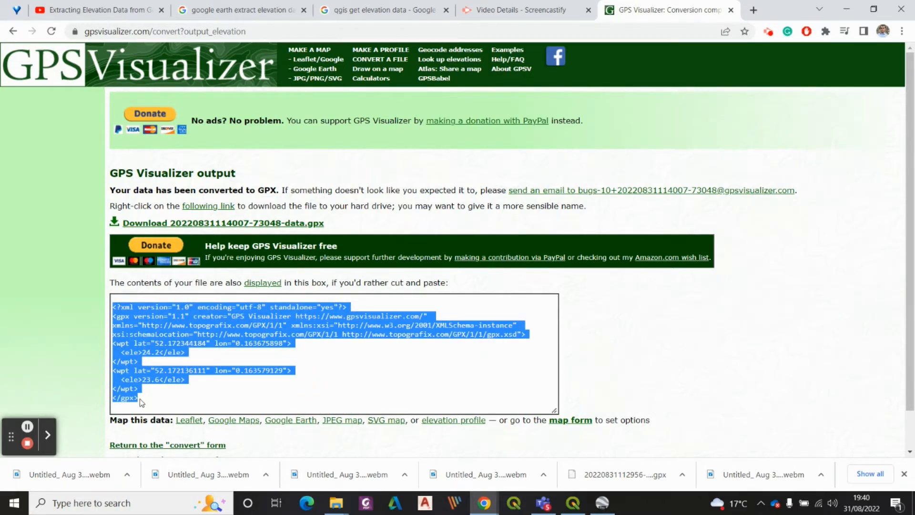
click(665, 371)
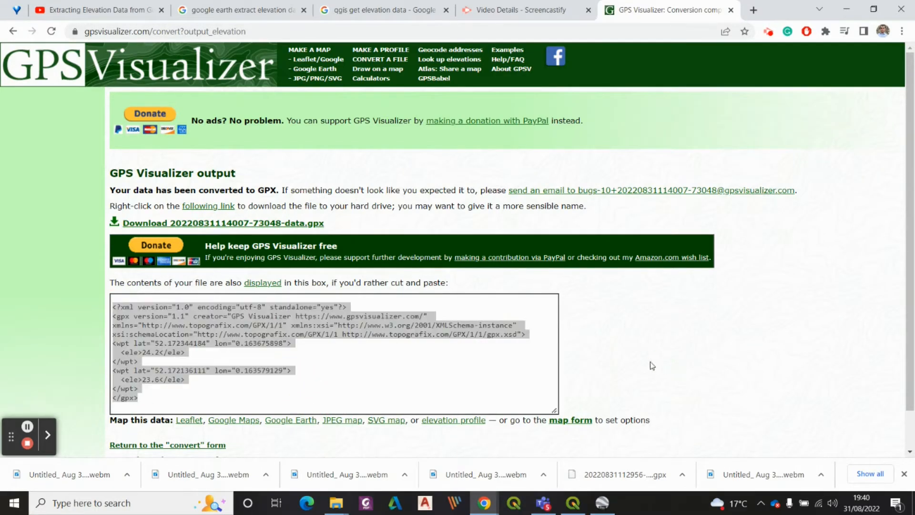
click(301, 223)
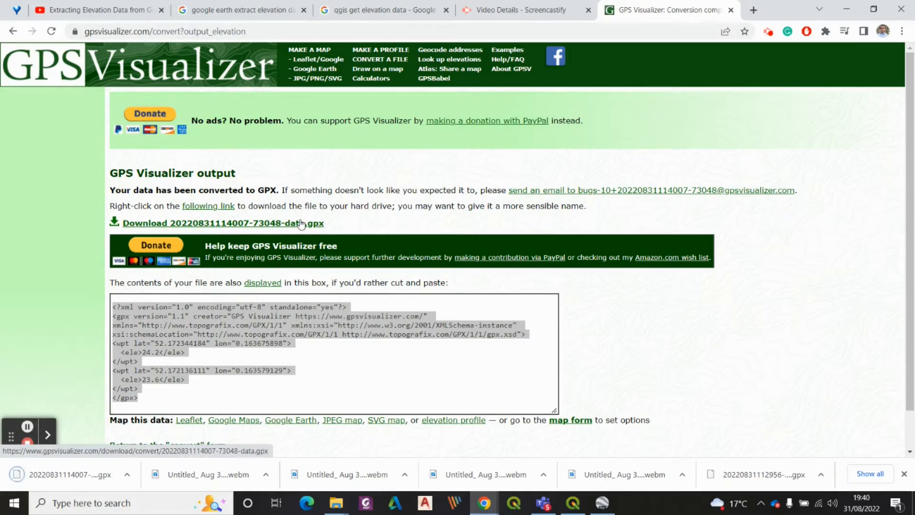
click(127, 474)
click(146, 435)
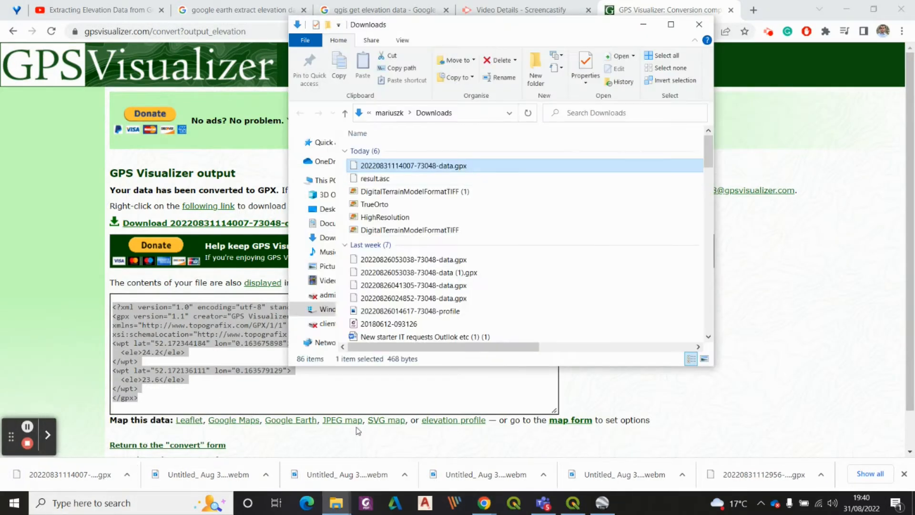
key(ctrl+x)
click(337, 503)
click(319, 465)
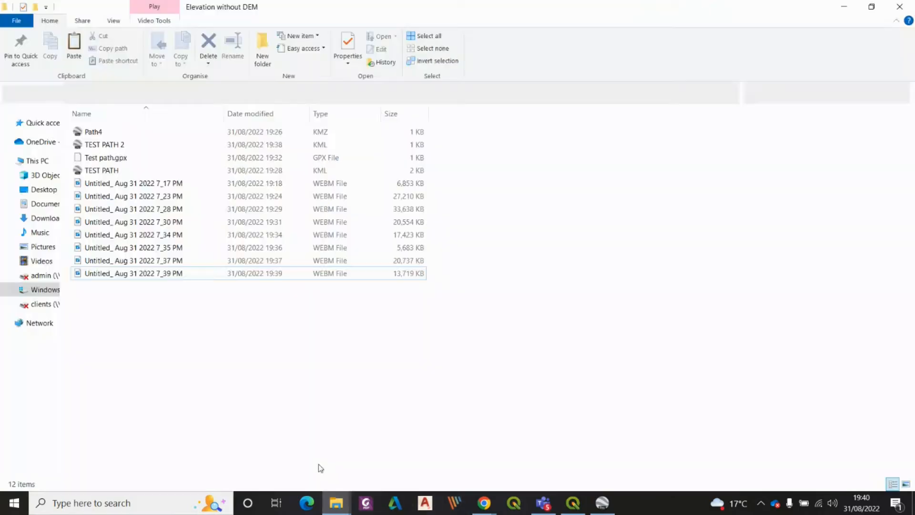
right_click(329, 338)
click(358, 249)
Step: Rename the moved GPX file as Test path2
right_click(128, 133)
click(187, 342)
text(Test path2)
key(Return)
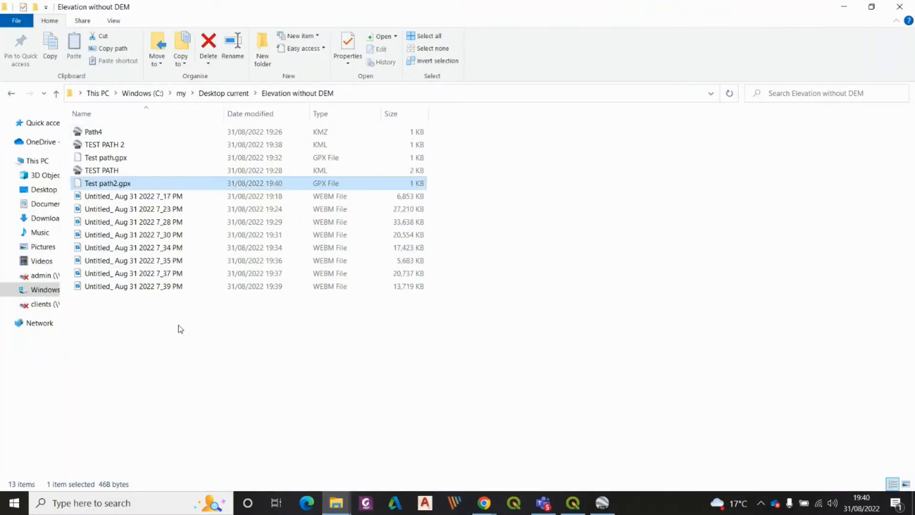
click(182, 328)
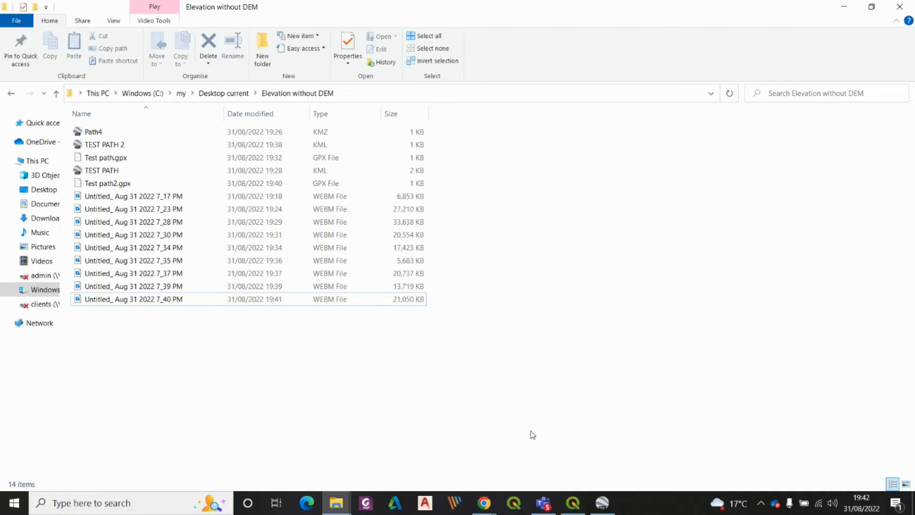
Step: Start Notepad++ and open both Test path.gpx and Test path2.gpx from the Elevation without DEM folder in it
click(157, 504)
text(notepad)
click(83, 256)
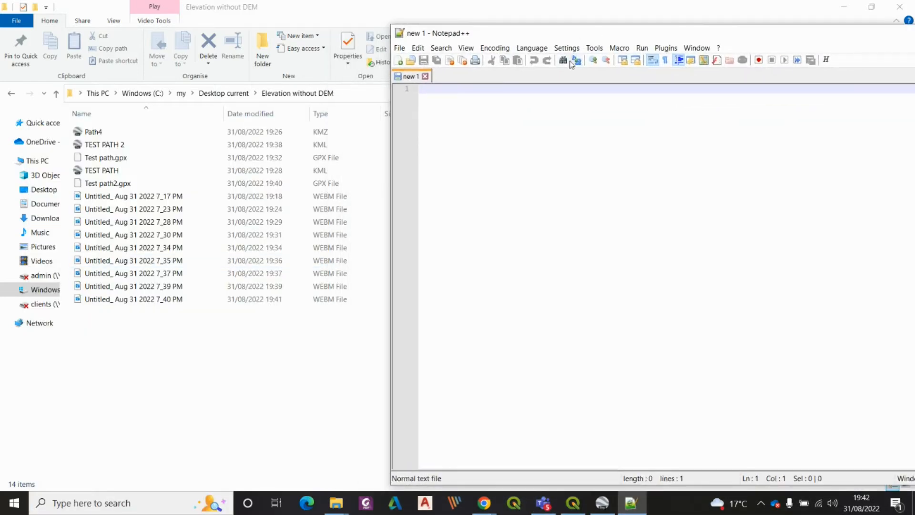
click(90, 160)
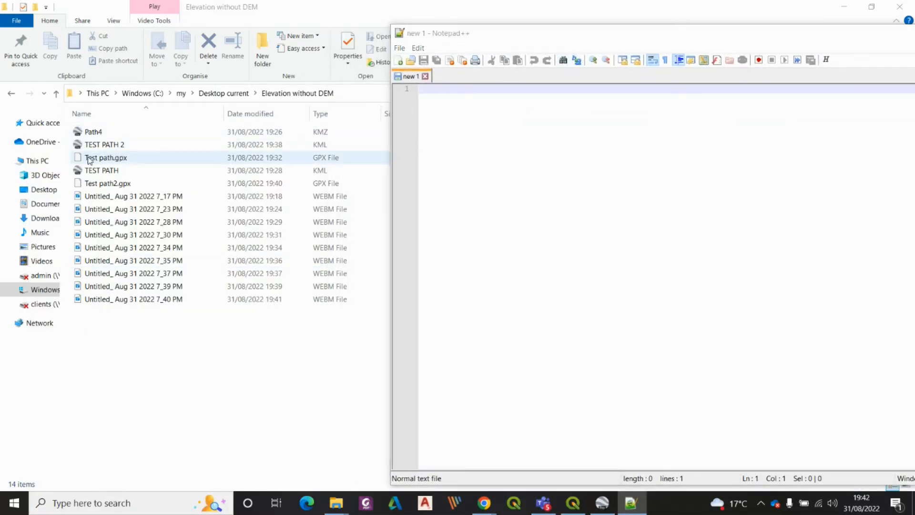
drag(89, 160, 500, 184)
drag(104, 188, 569, 310)
drag(706, 38, 449, 37)
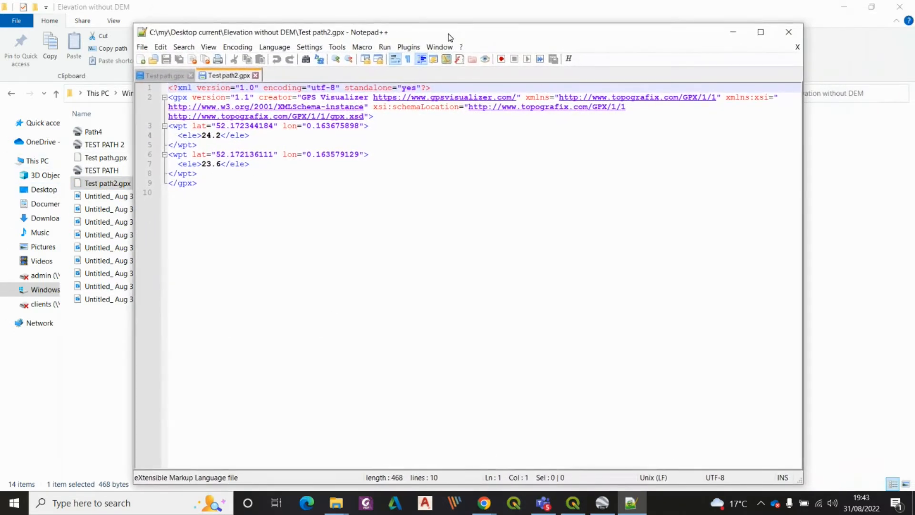
Step: Compare the coordinates and elevation values of the points in Test path.gpx with those in Test path2.gpx
click(157, 76)
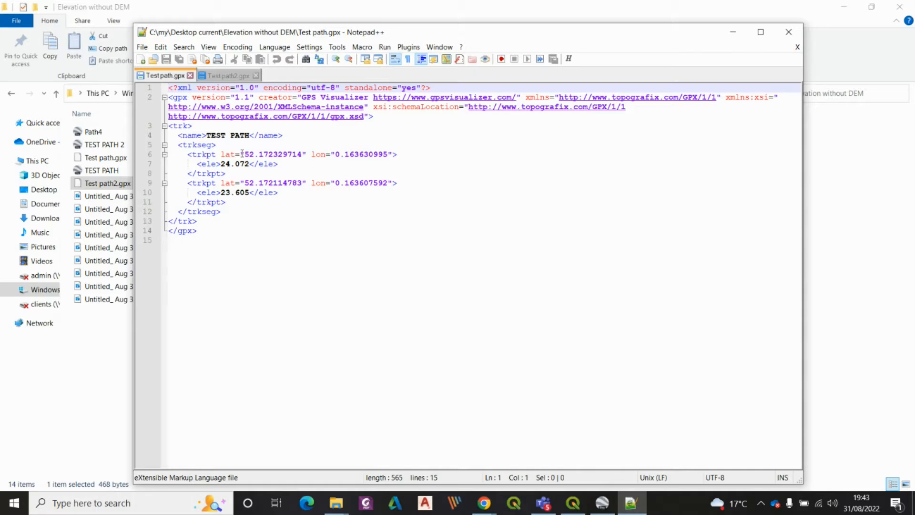
drag(189, 152, 226, 174)
click(390, 197)
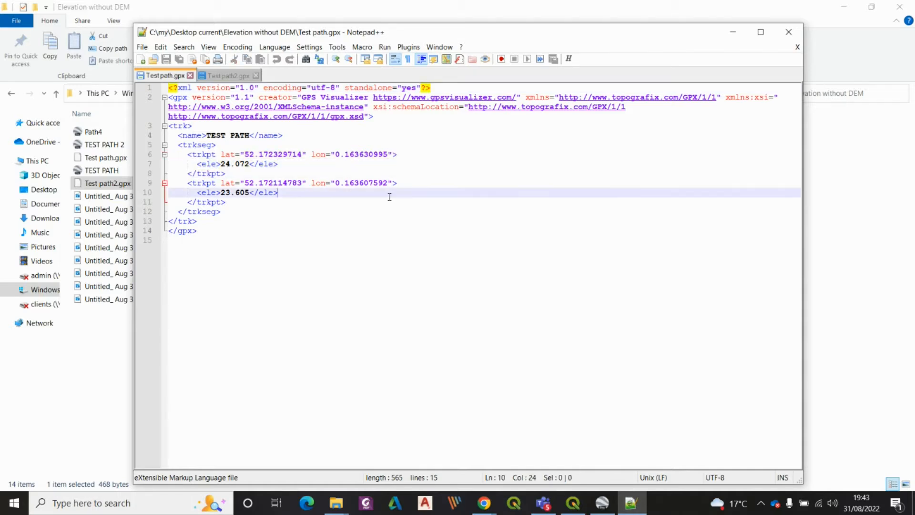
click(226, 75)
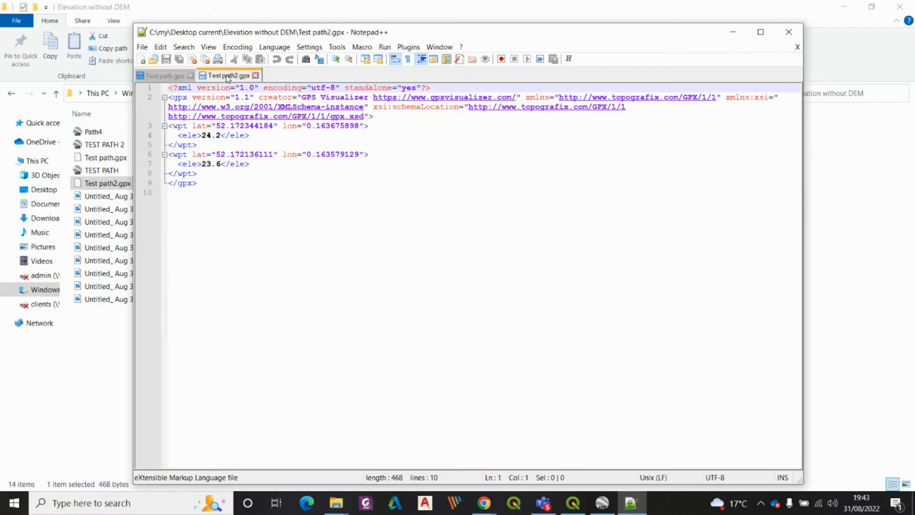
drag(177, 135, 266, 135)
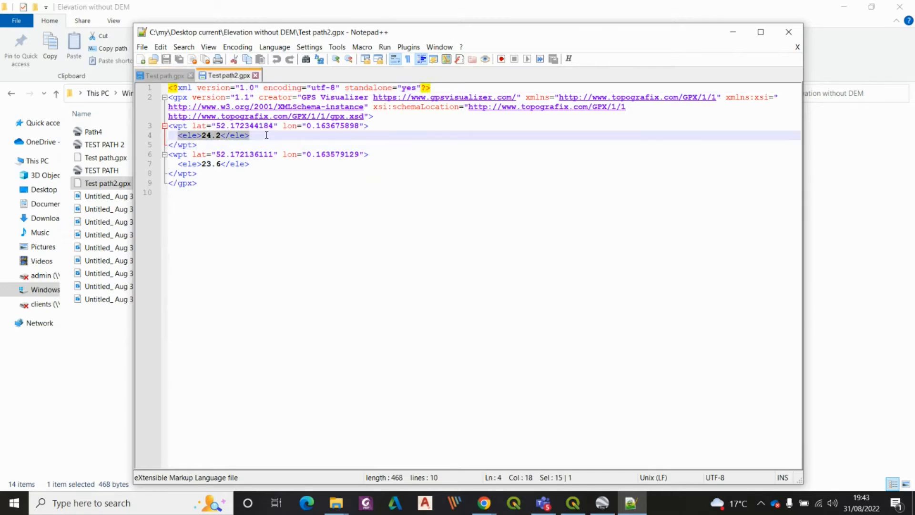
click(167, 75)
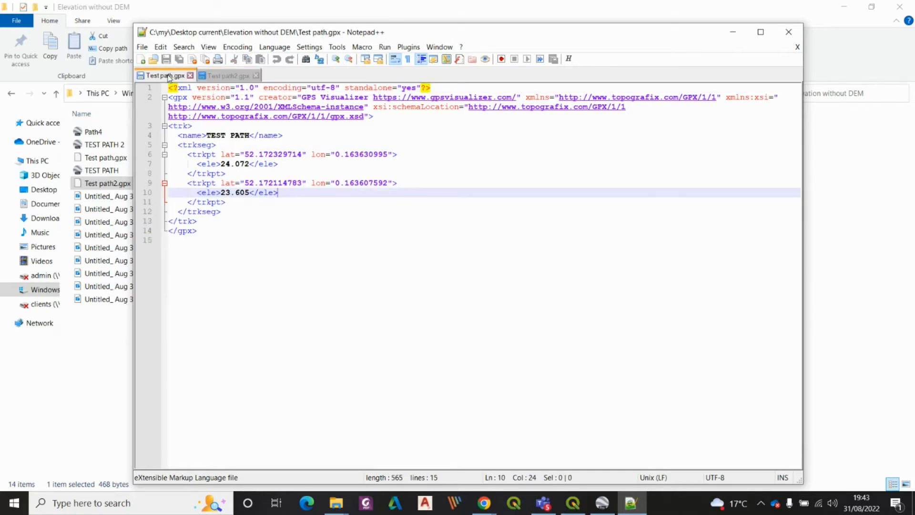
click(227, 76)
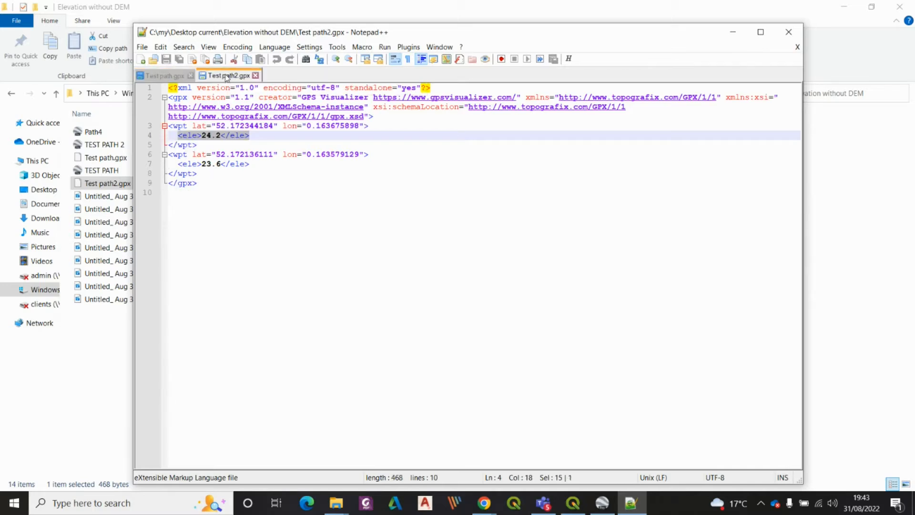
key(ctrl+Tab)
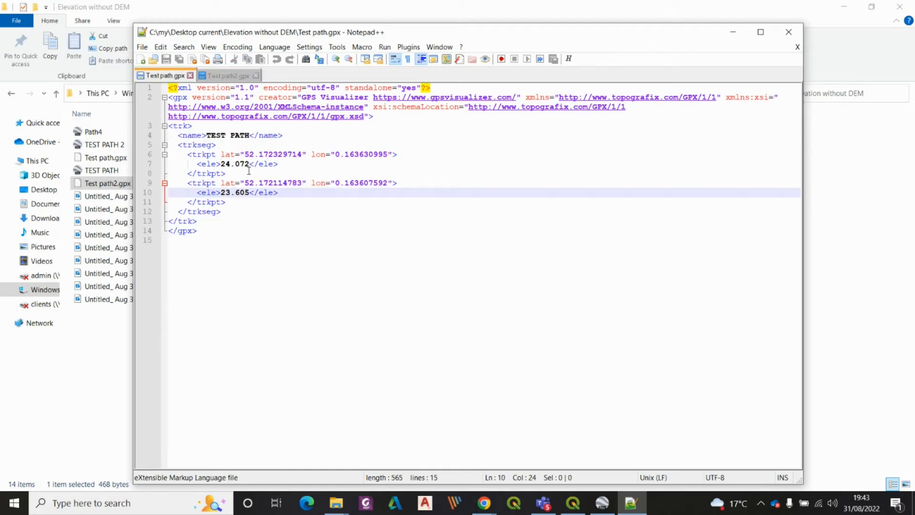
key(ctrl+Tab)
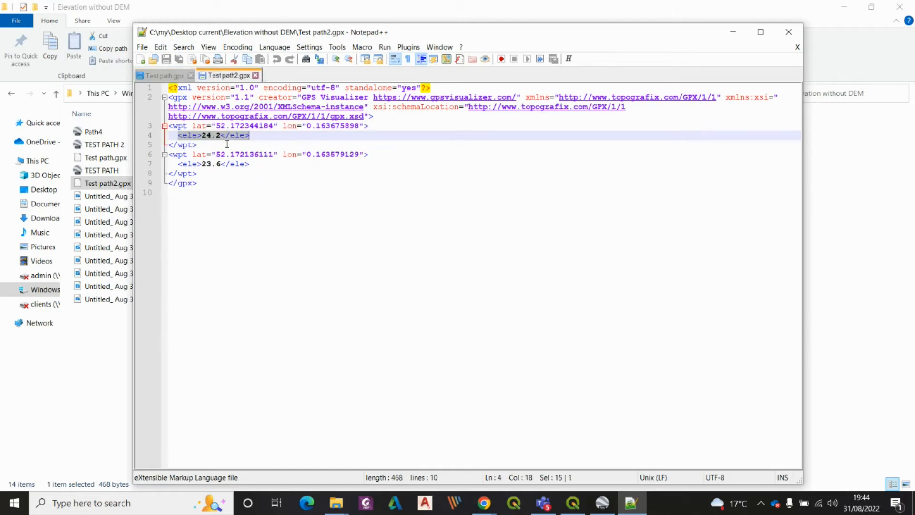
click(149, 74)
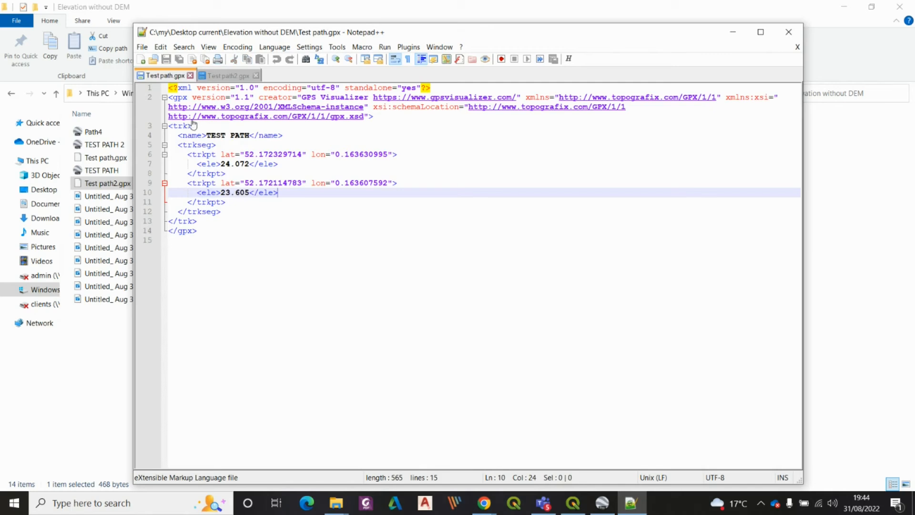
click(217, 76)
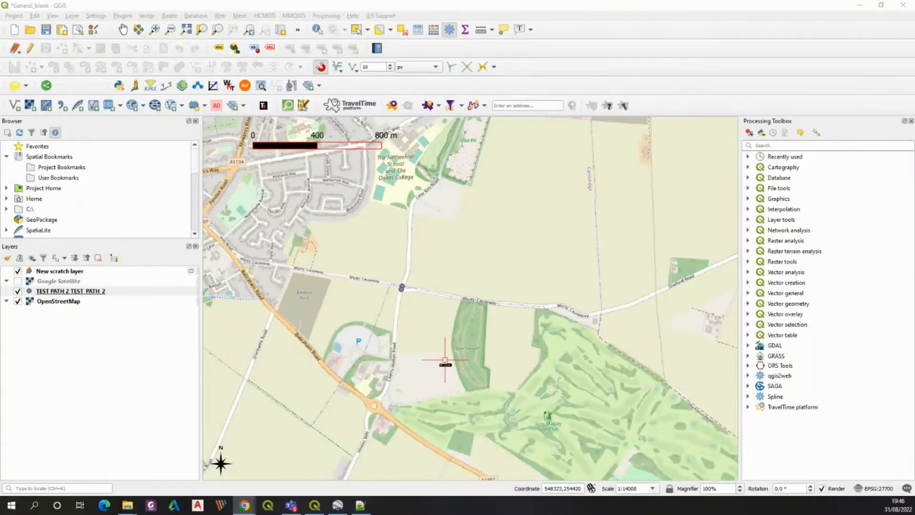
Step: Switch to QGIS and remove the New scratch layer and the TEST PATH 2 layer from the project
click(77, 293)
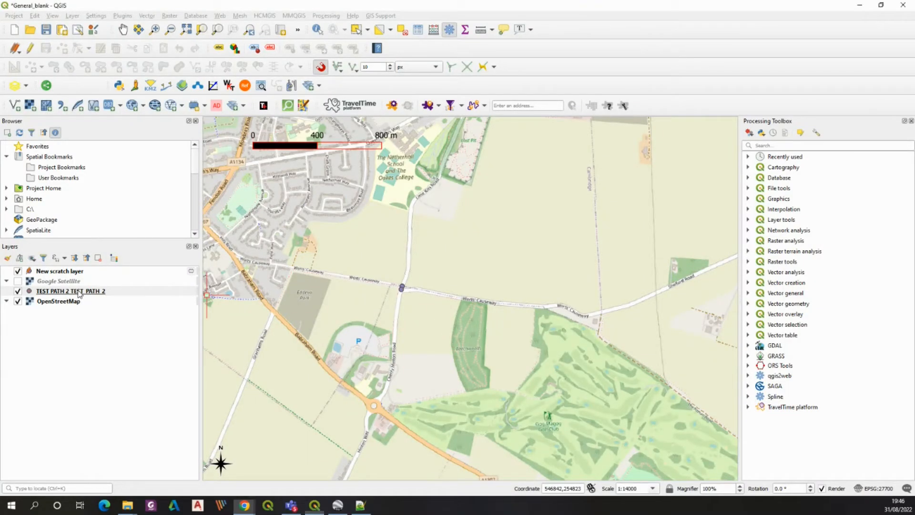
click(66, 272)
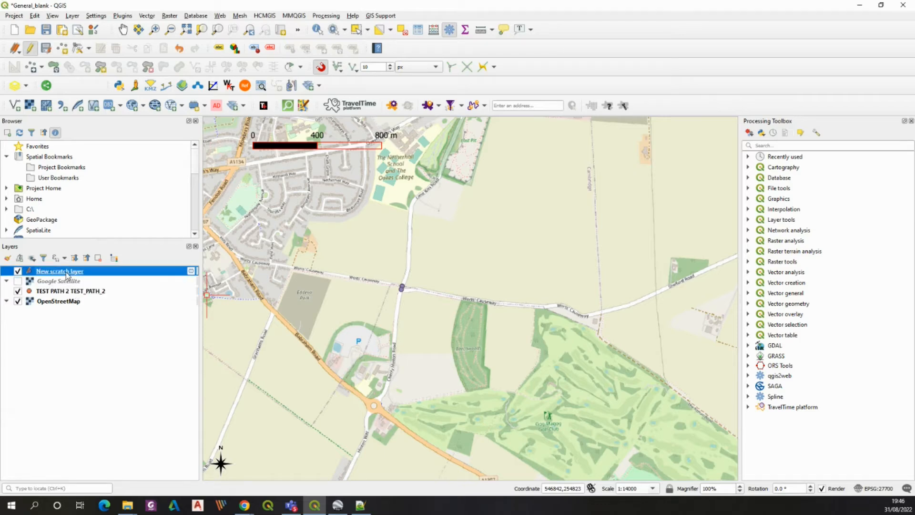
right_click(66, 275)
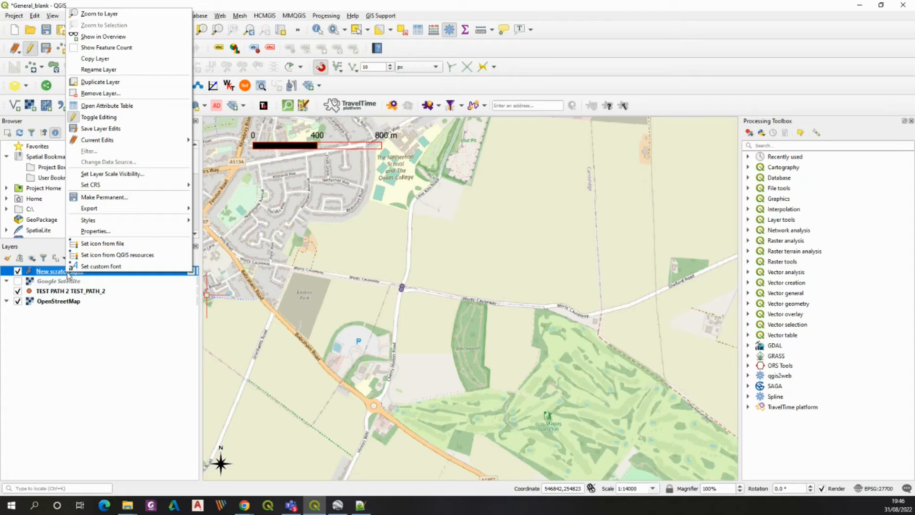
click(101, 94)
click(440, 264)
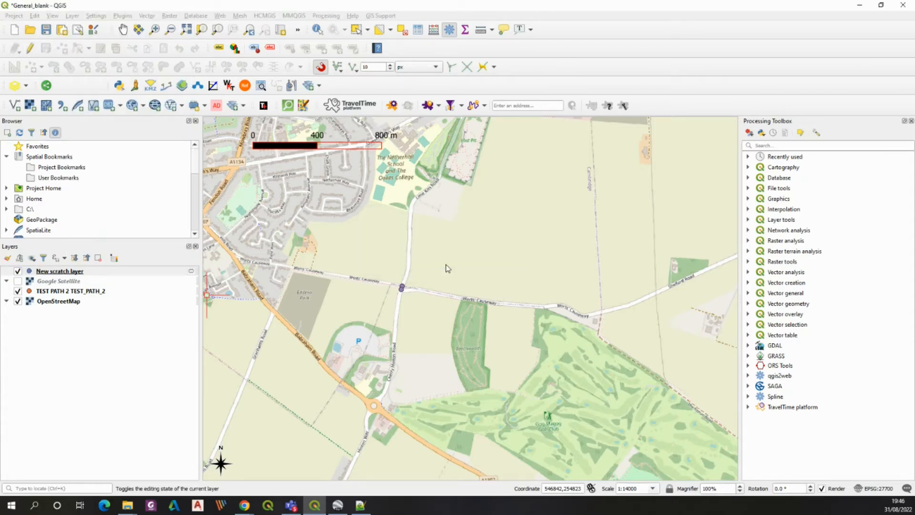
click(443, 264)
click(92, 282)
right_click(92, 282)
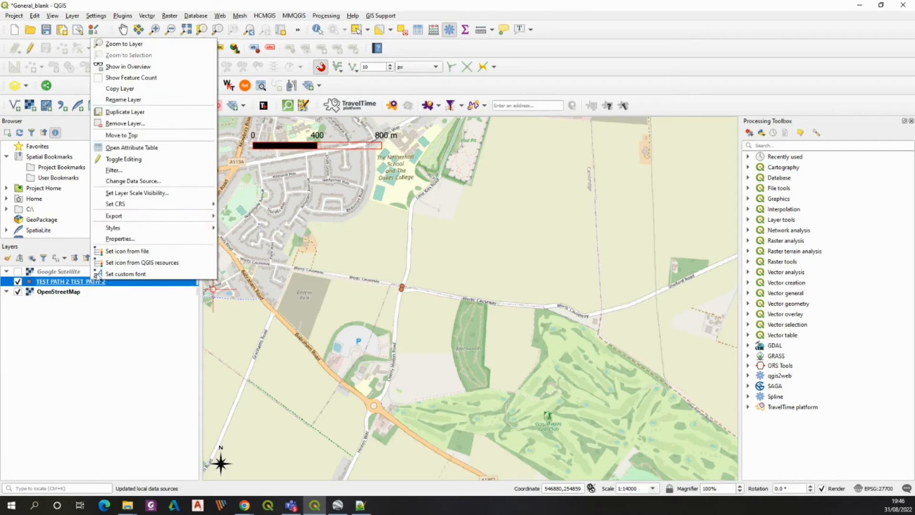
click(110, 122)
click(444, 264)
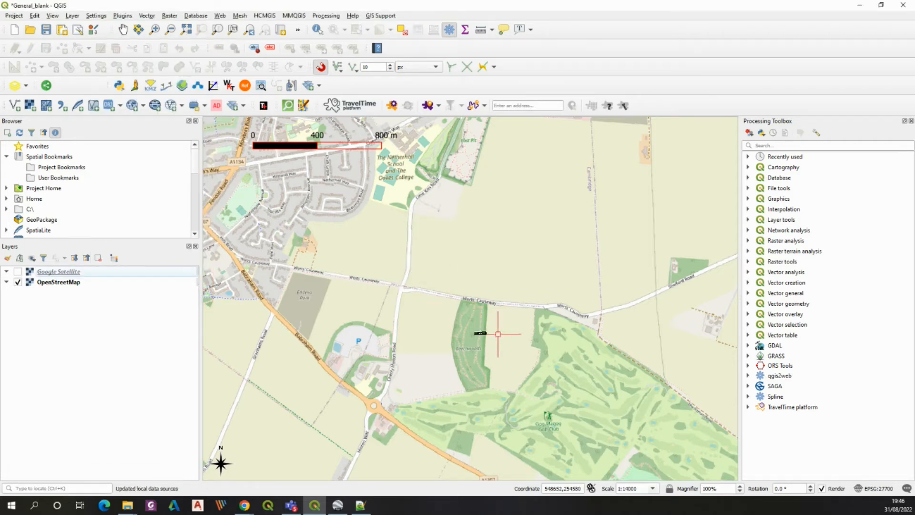
Step: Turn on the Google Satellite layer over the fields around Worts' Causeway
scroll(357, 319, down, 1)
scroll(481, 251, up, 1)
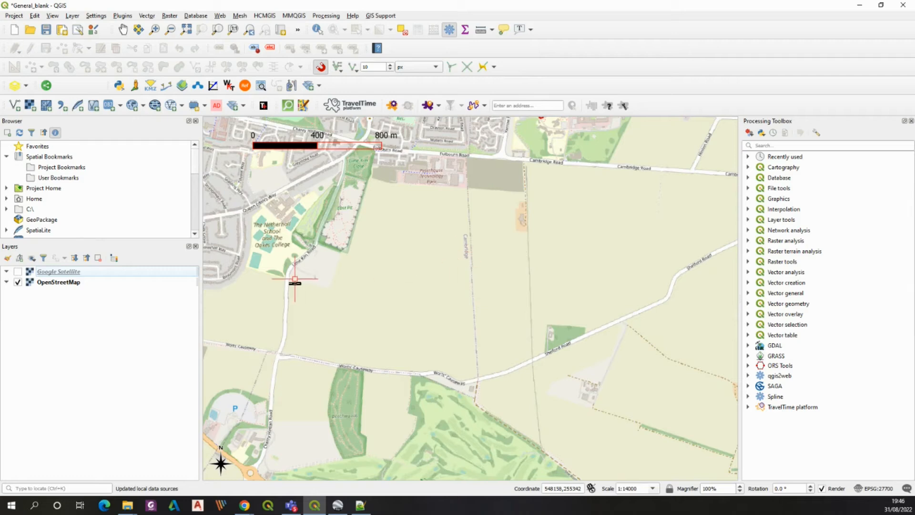
click(18, 271)
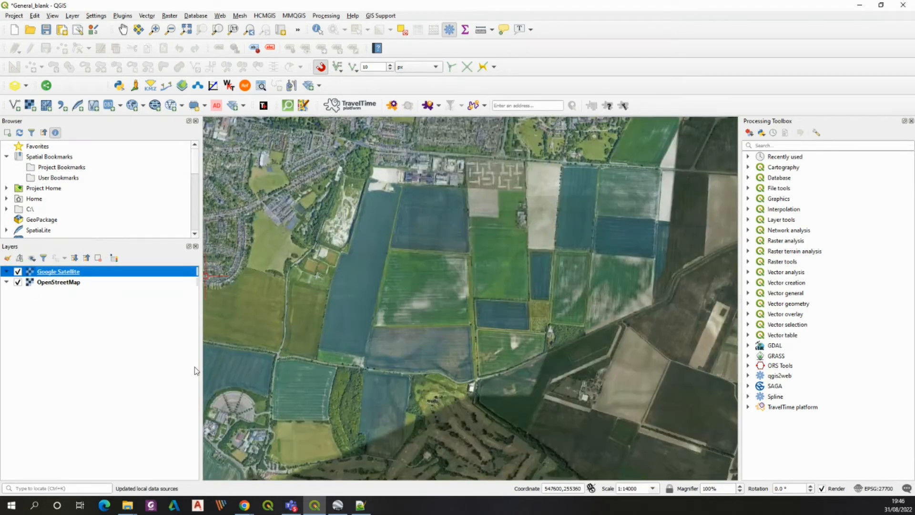
scroll(267, 384, up, 1)
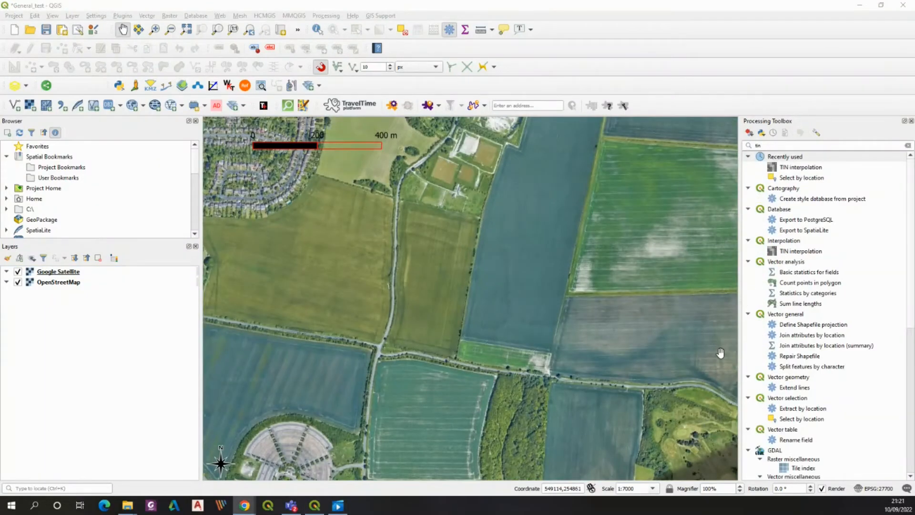
Step: Search the processing algorithms for "gri" and open the Create grid algorithm
drag(717, 350, 542, 269)
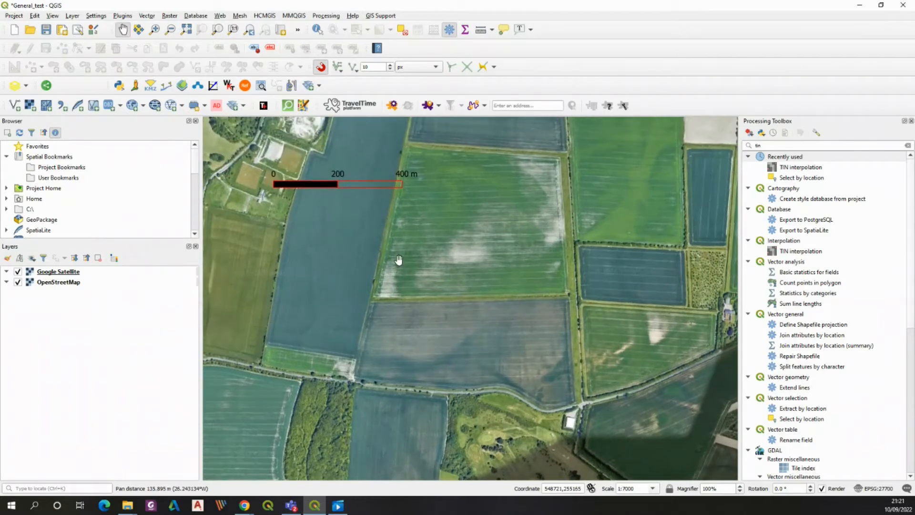
drag(529, 320, 495, 271)
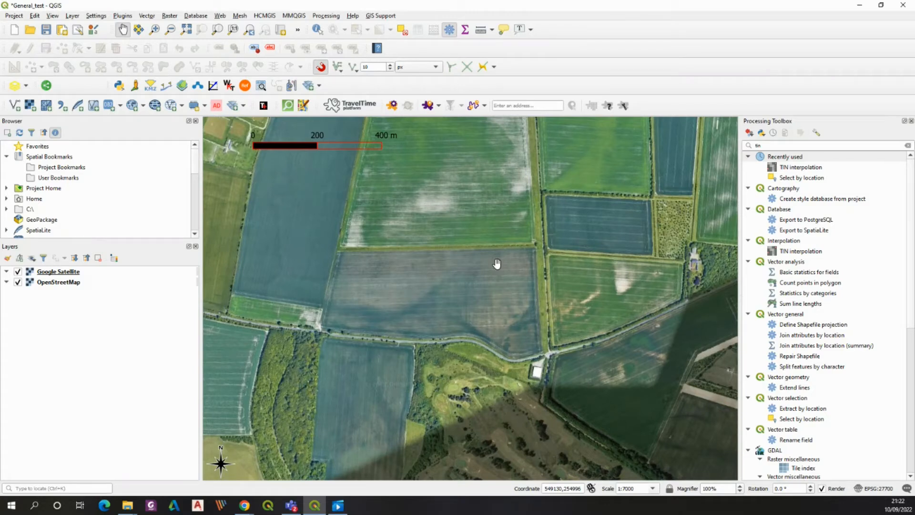
click(764, 146)
key(BackSpace)
key(BackSpace)
key(BackSpace)
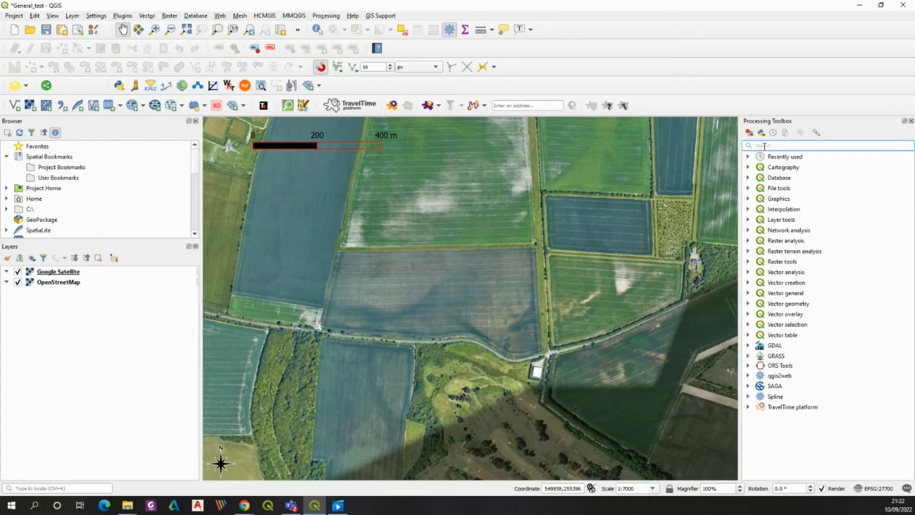
text(gri)
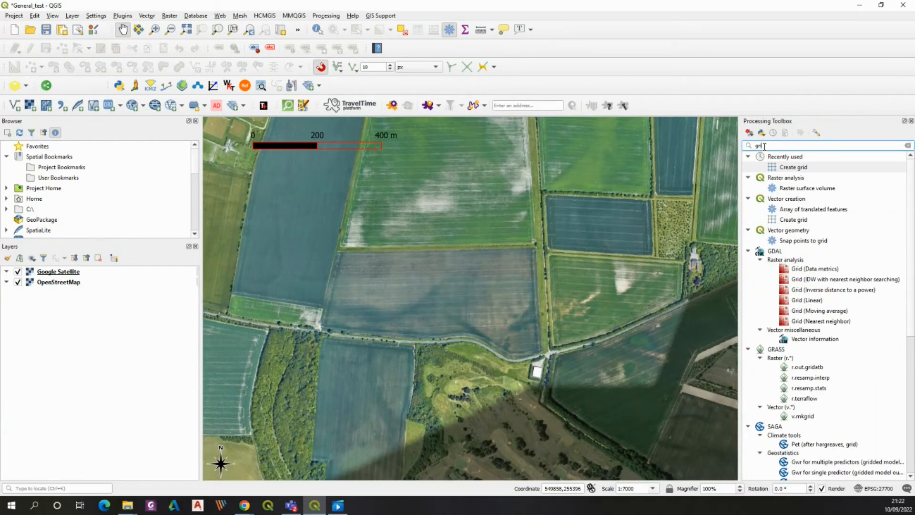
double_click(779, 167)
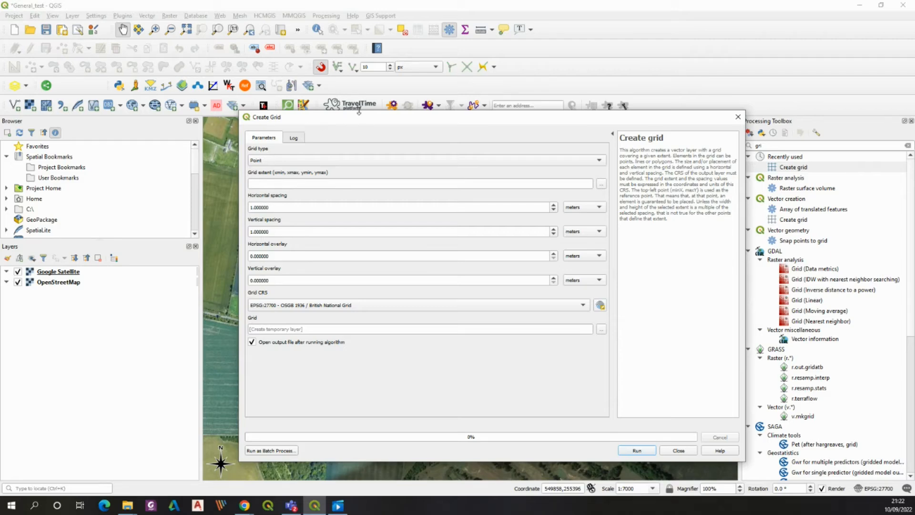
Step: Define the point grid's extent on the map canvas as a rectangle about 842 by 573 m over the central fields
drag(575, 119, 511, 29)
click(537, 94)
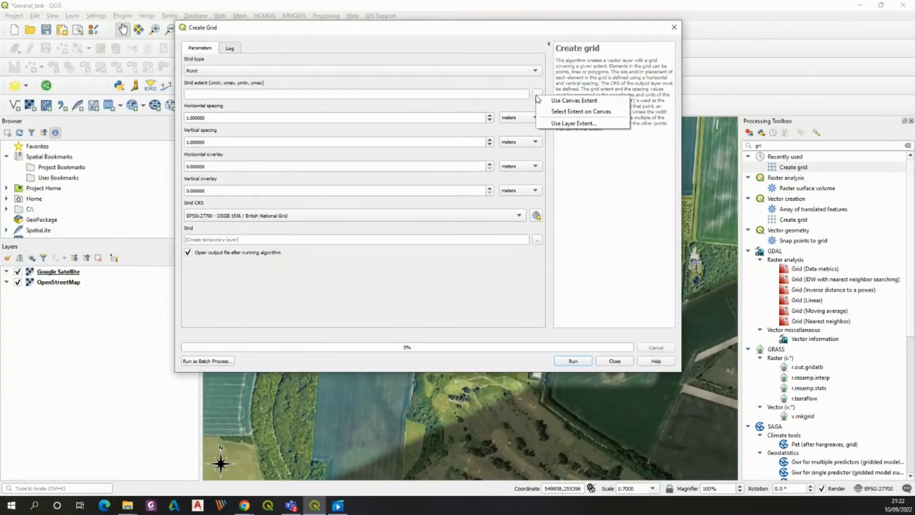
click(559, 113)
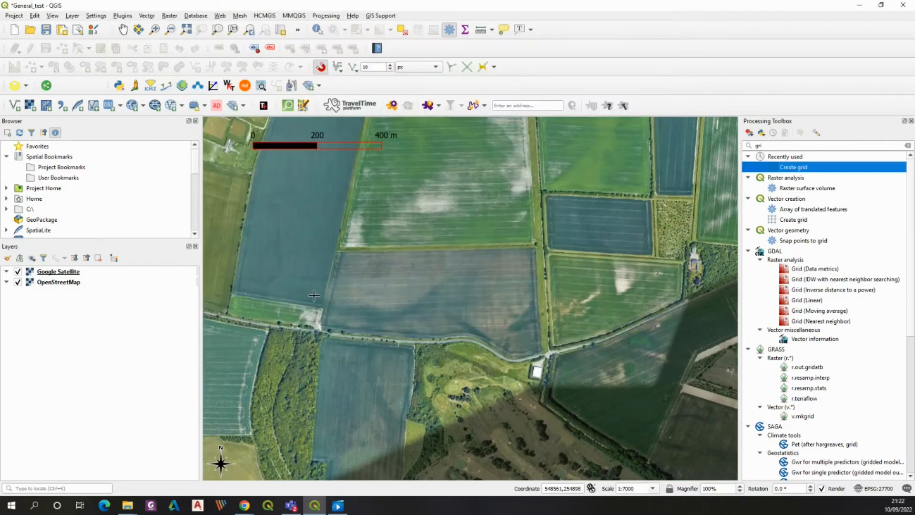
drag(288, 202, 560, 386)
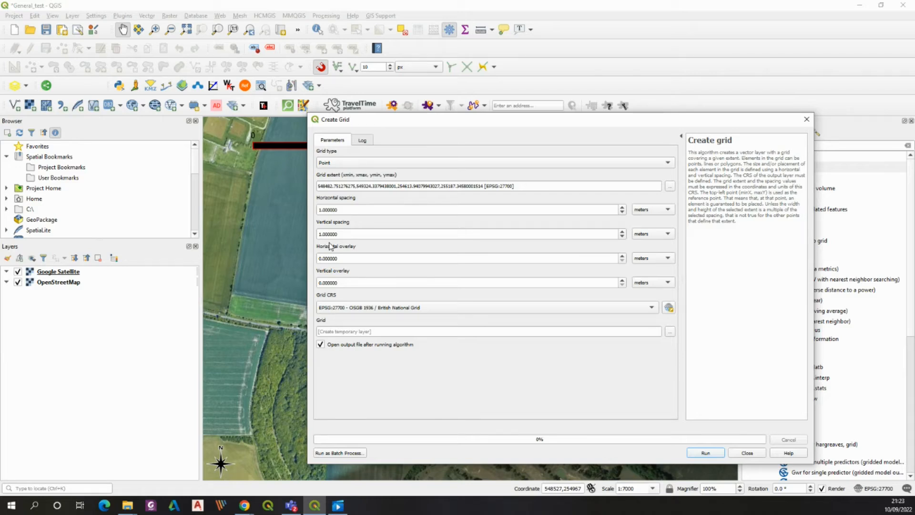
Step: Set the grid's horizontal and vertical spacing to 10 meters and run the Create grid algorithm
click(321, 210)
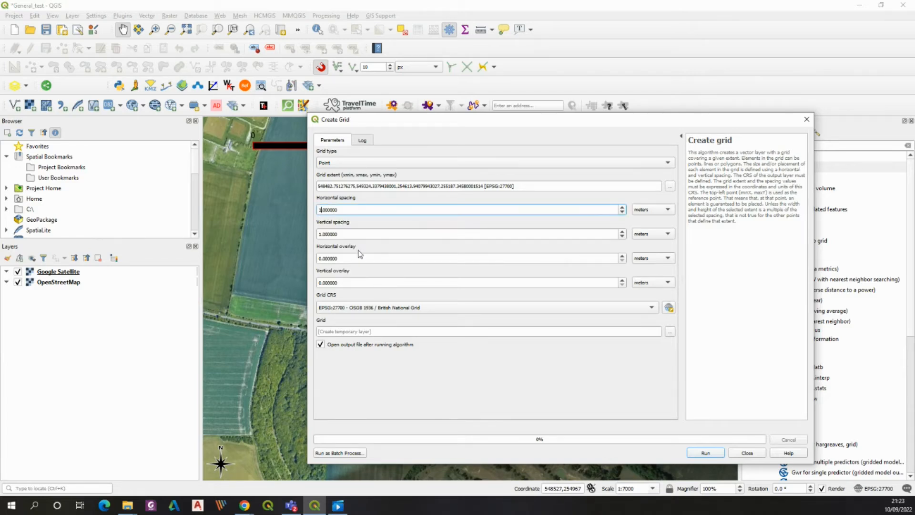
text(0)
click(320, 234)
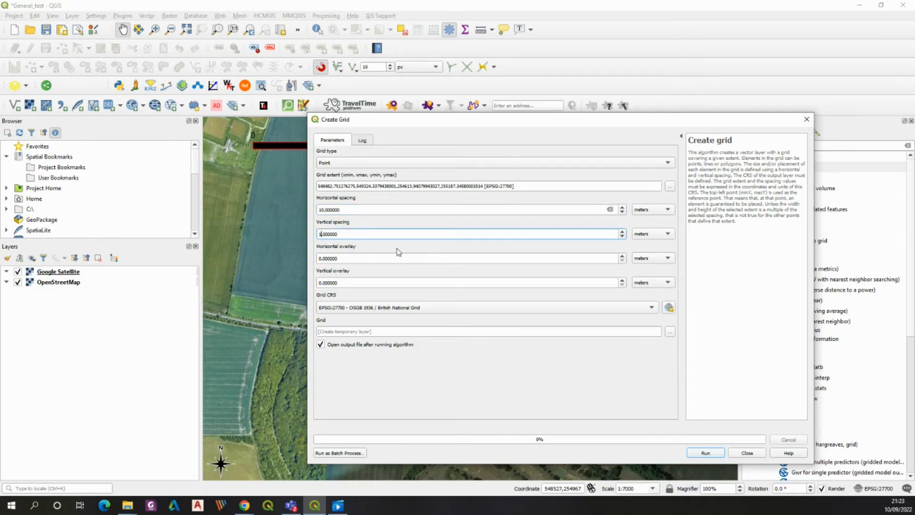
text(0)
click(671, 236)
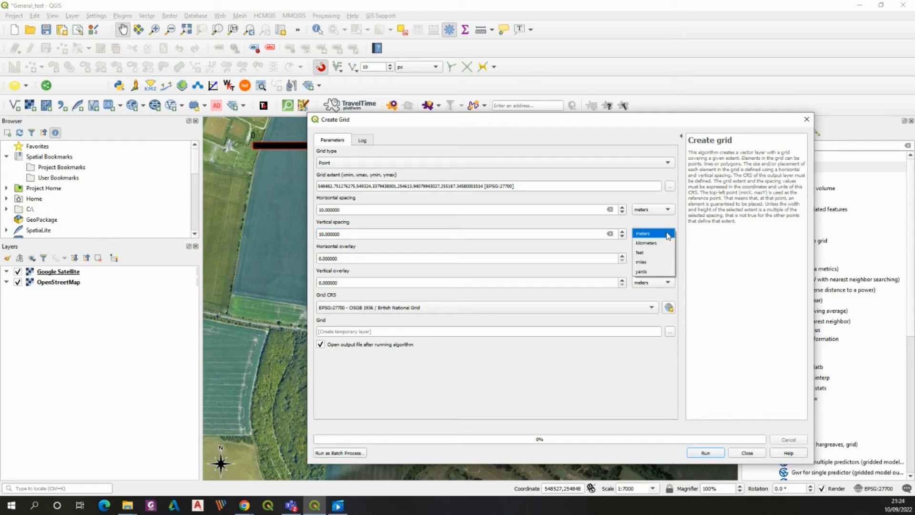
click(667, 234)
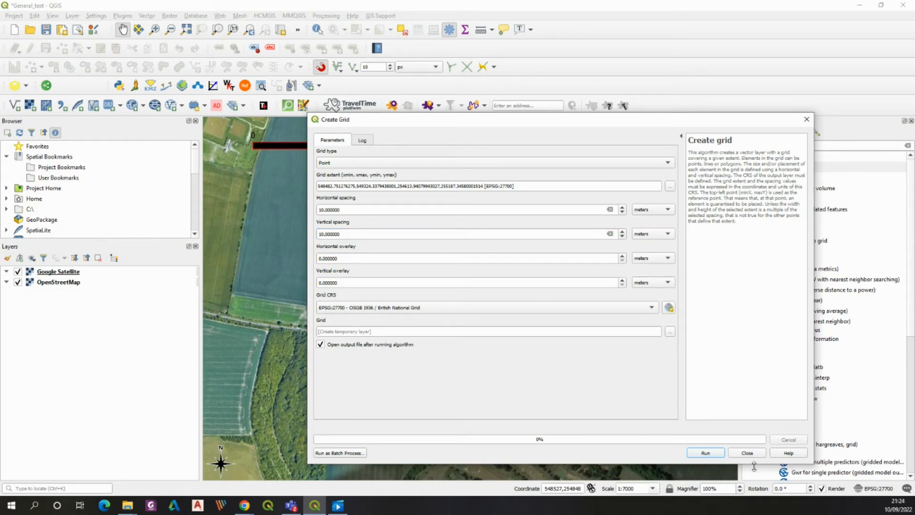
click(705, 453)
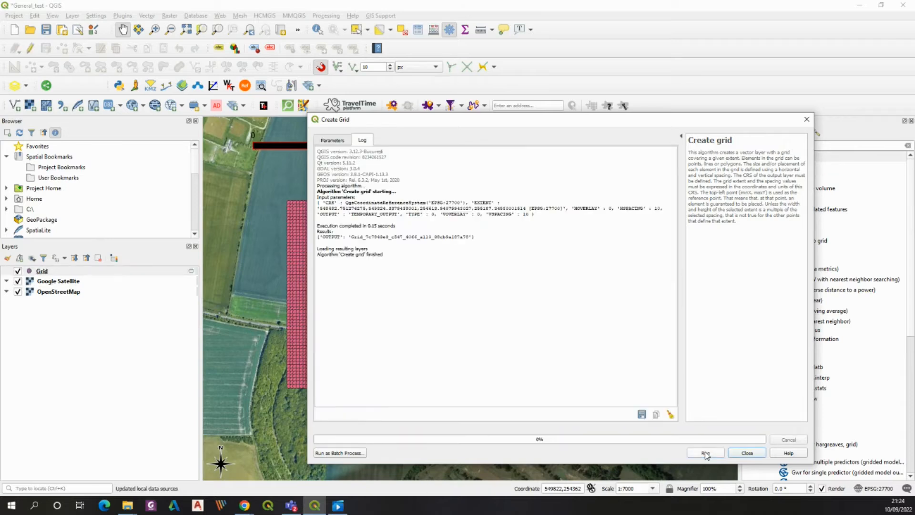
click(807, 119)
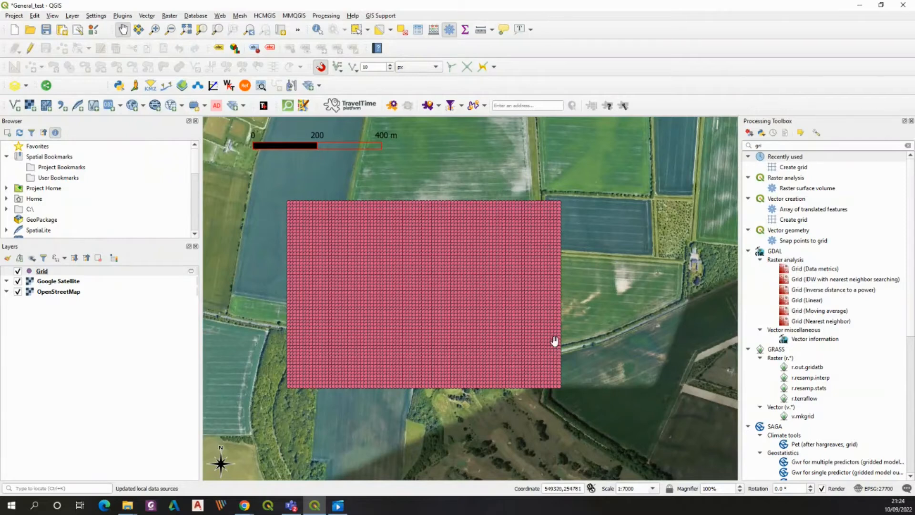
Step: Export the Grid layer as a KML file named Elevation in the Elevation without DEM folder, using CRS EPSG:4326 - WGS 84
right_click(43, 274)
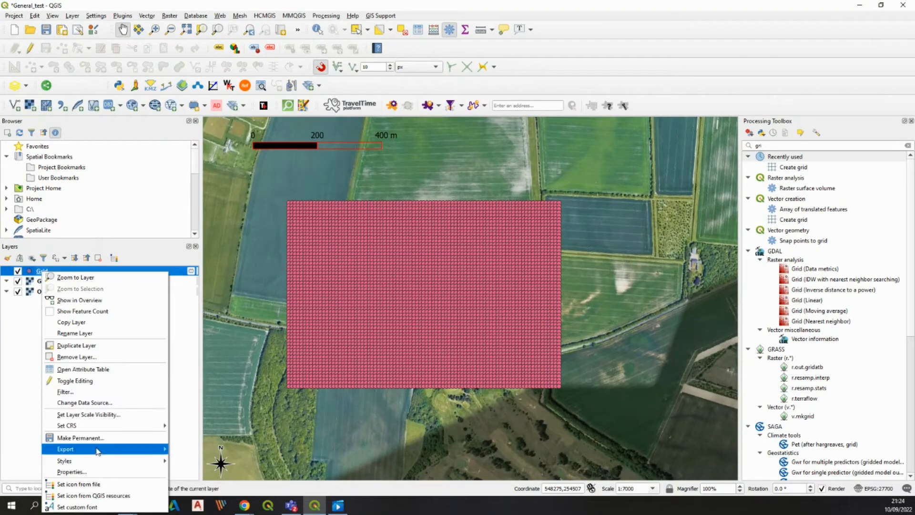
mouse_move(97, 451)
click(200, 449)
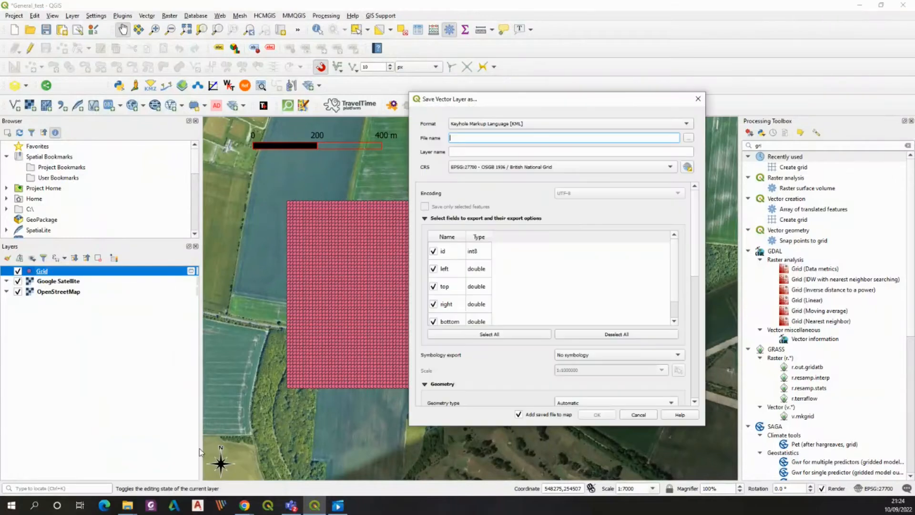
drag(568, 104, 732, 80)
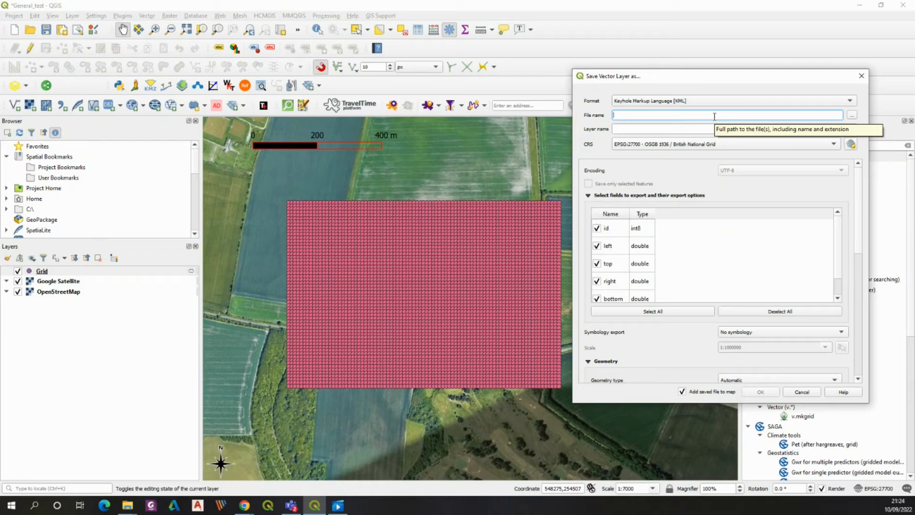
click(851, 114)
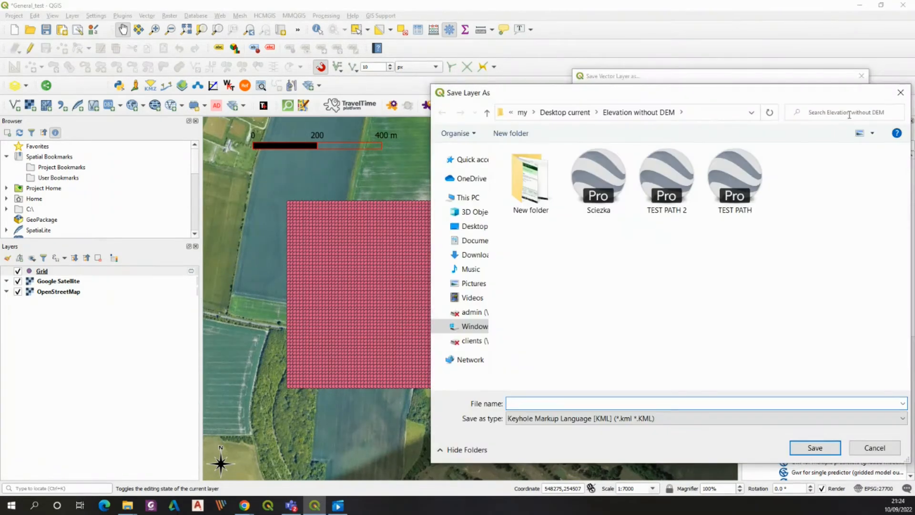
text(Elevation)
key(Return)
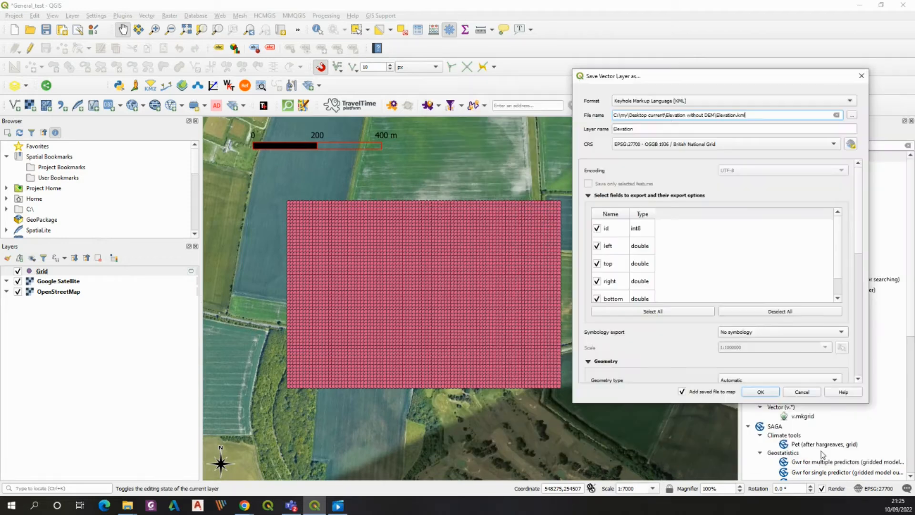
click(646, 148)
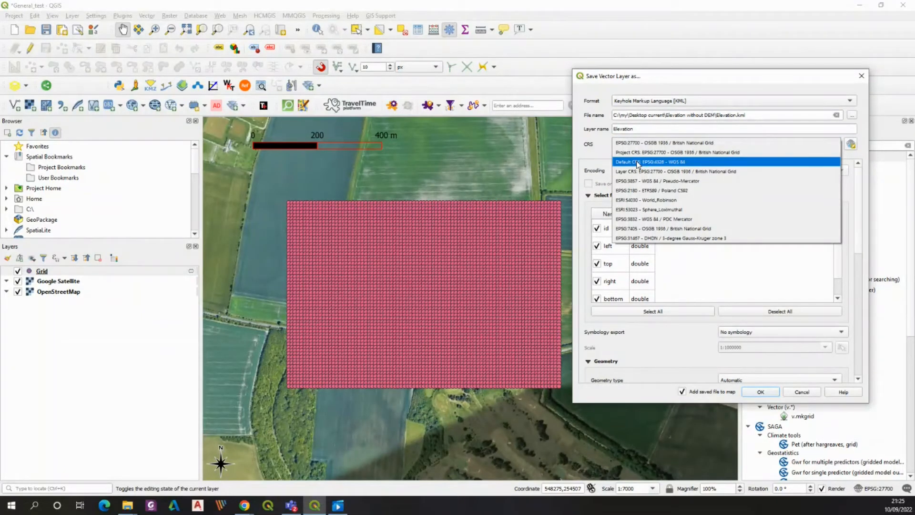
click(638, 162)
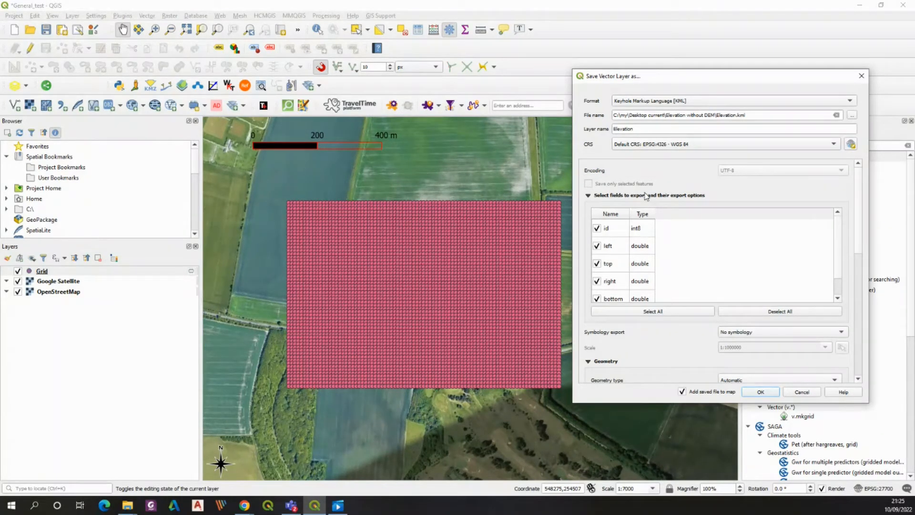
click(762, 393)
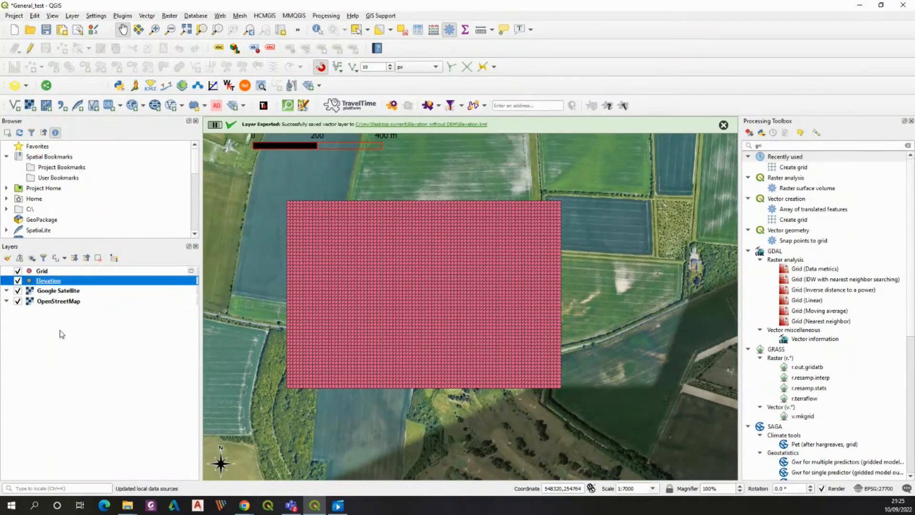
Step: Remove the temporary Grid layer from the project
click(42, 272)
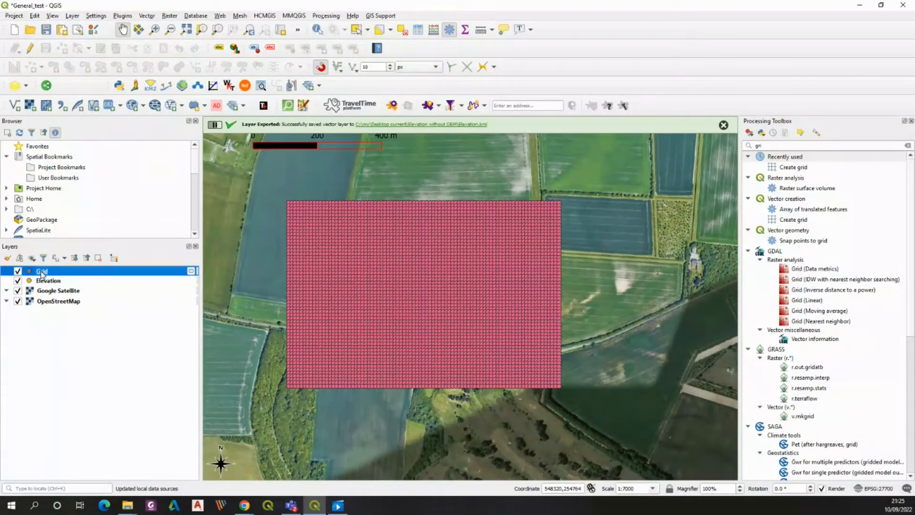
right_click(42, 272)
click(72, 355)
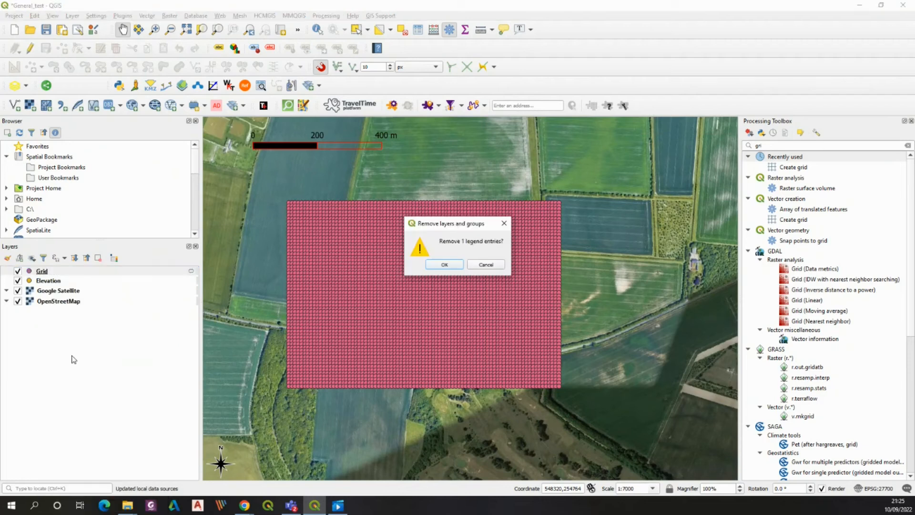
click(452, 266)
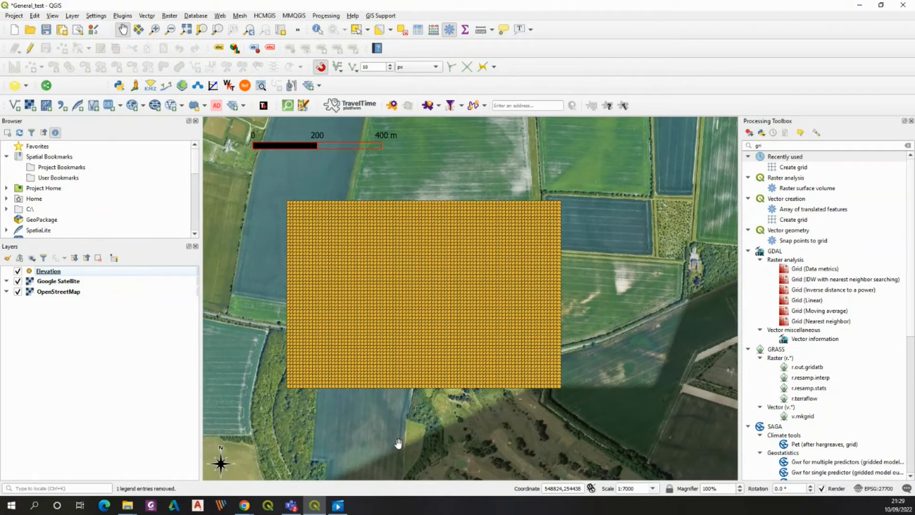
Step: Inspect the fields in the Elevation layer's attribute table
right_click(55, 275)
click(80, 370)
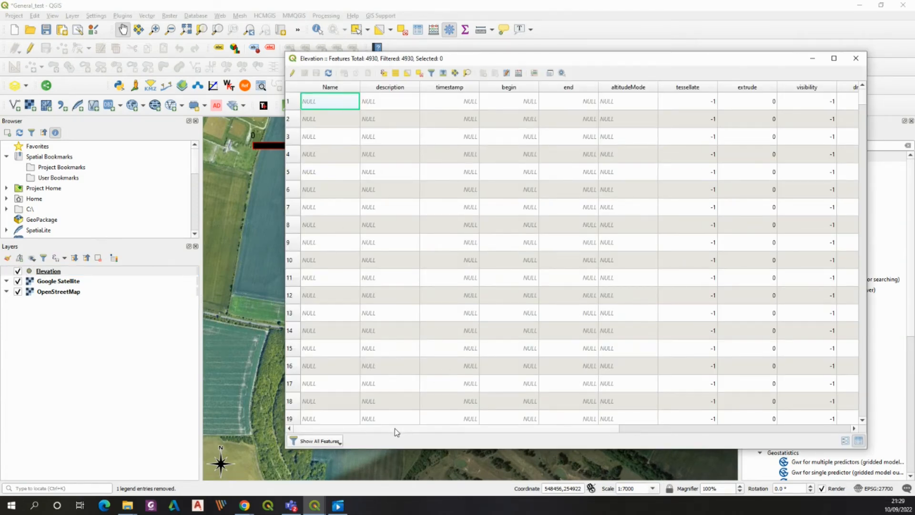
drag(395, 430, 413, 423)
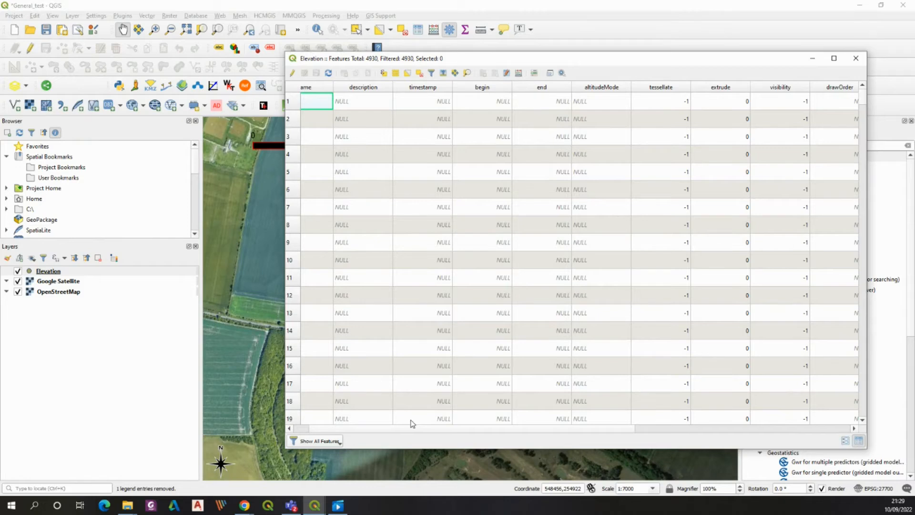
drag(422, 429, 537, 429)
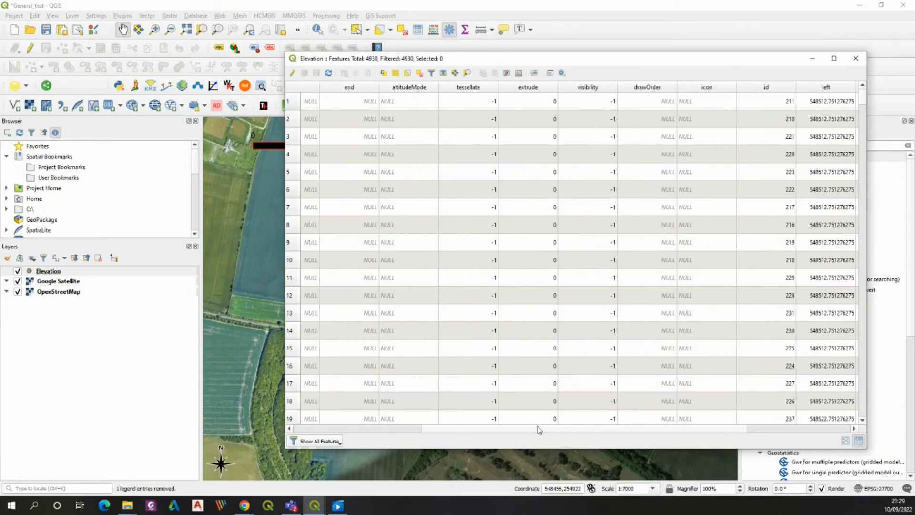
click(855, 58)
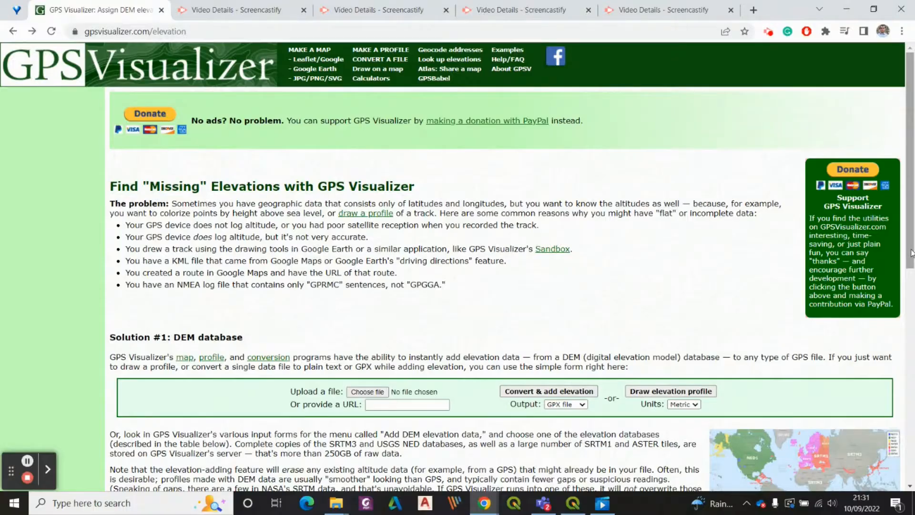
Step: Switch to GPS Visualizer in Chrome, upload the Elevation KML file and convert it to GPX with elevation added
scroll(488, 344, down, 1)
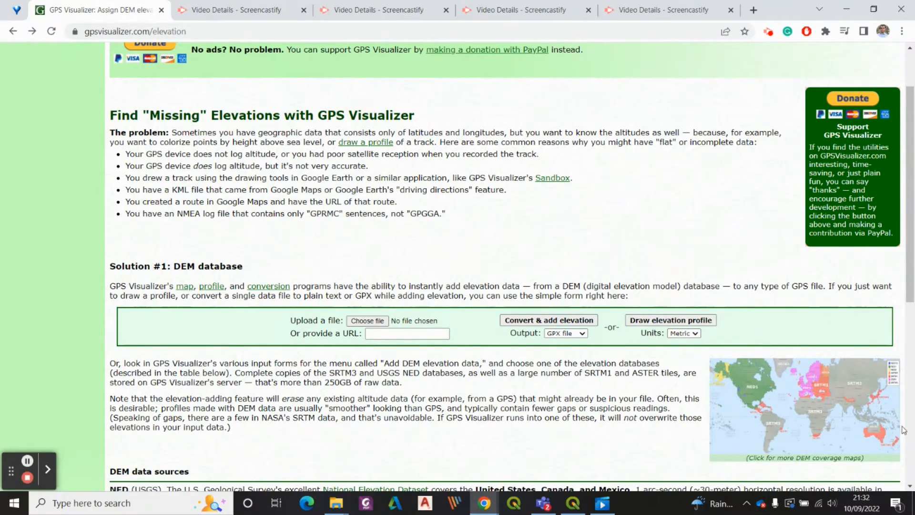
click(373, 321)
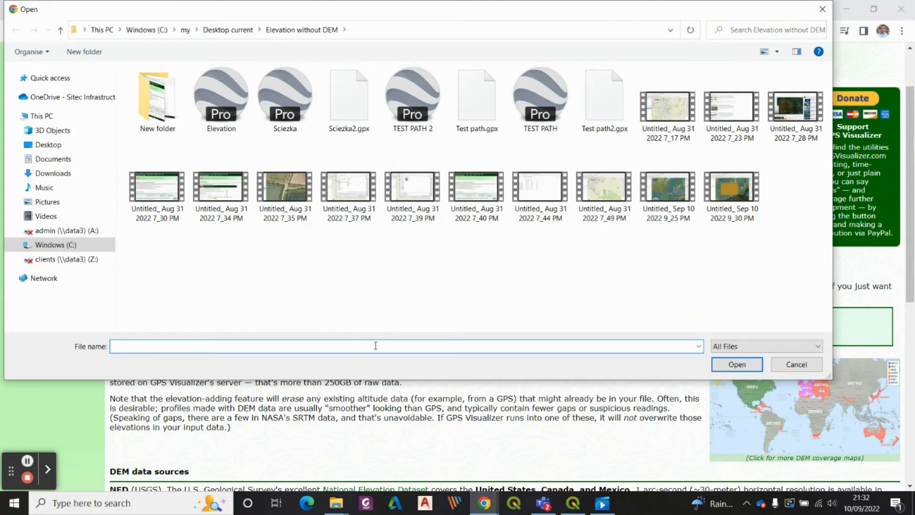
click(223, 123)
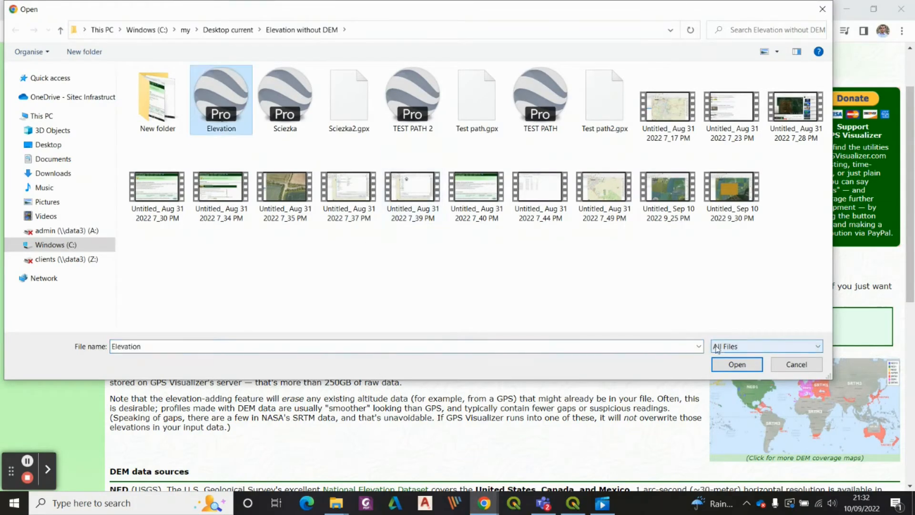
click(737, 364)
click(528, 324)
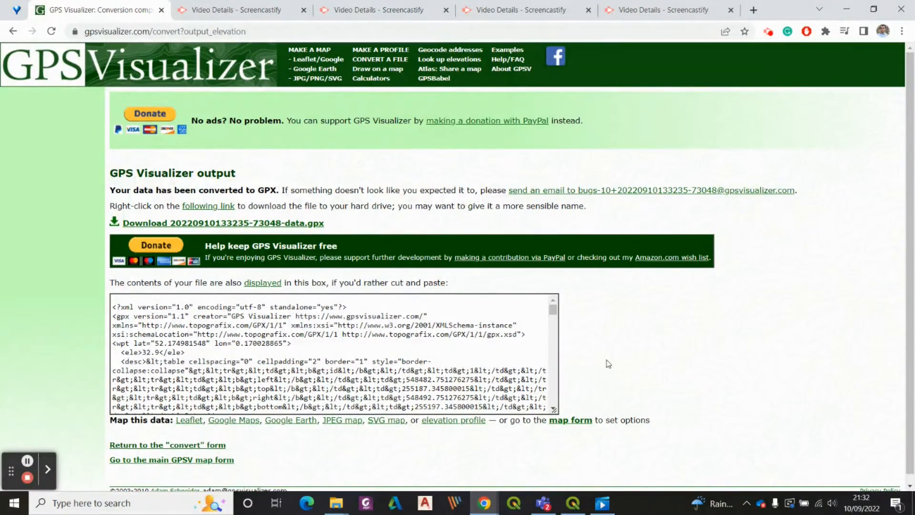
Step: Review the waypoint elevations in the converted output and download the GPX file
click(553, 310)
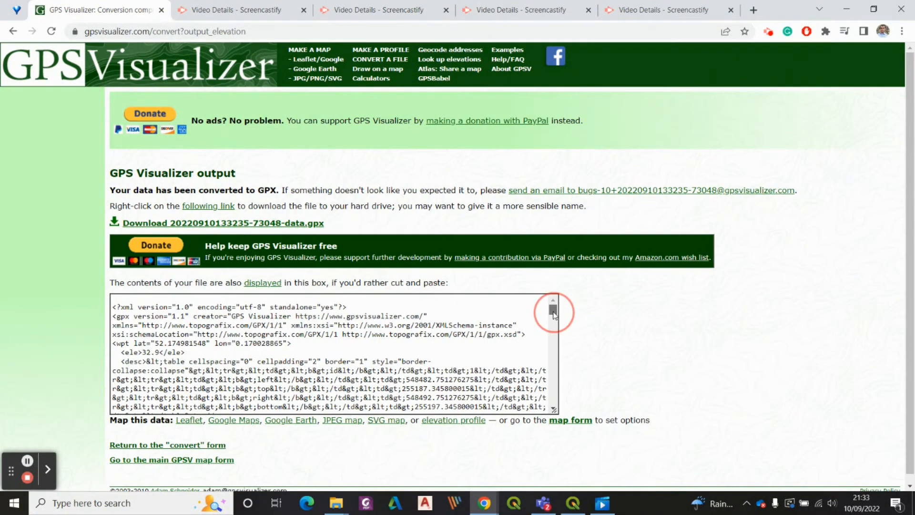
drag(553, 312, 554, 312)
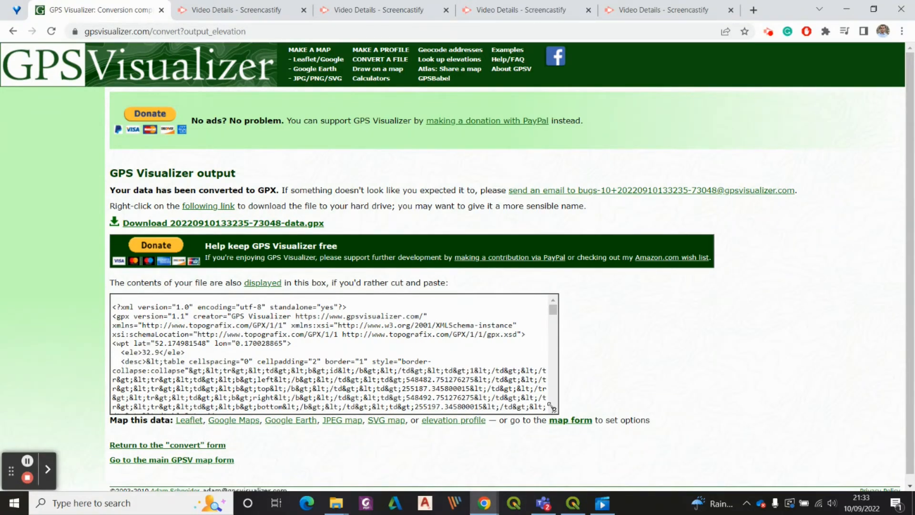
scroll(197, 364, down, 2)
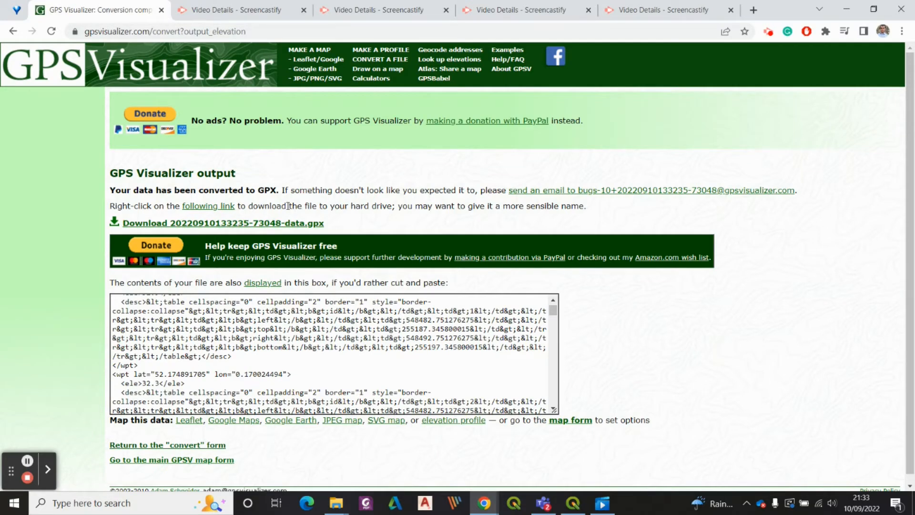
click(267, 226)
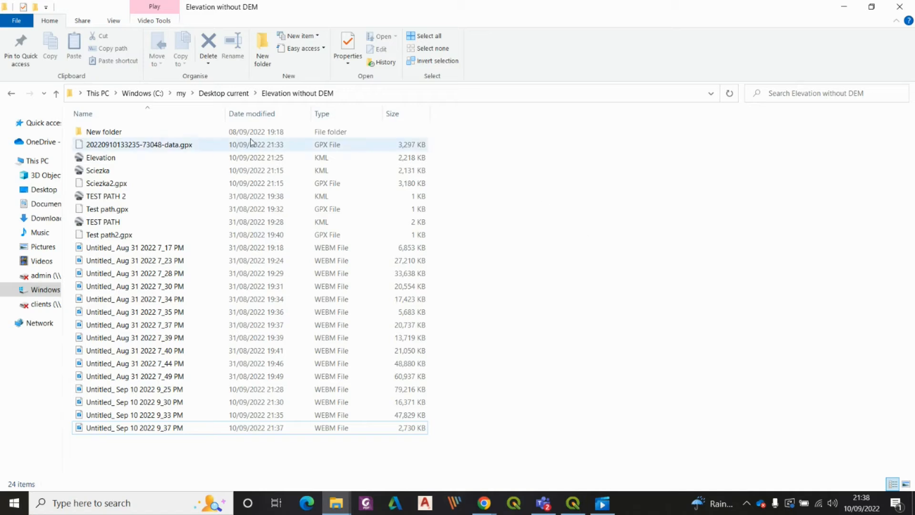
Step: In File Explorer, rename the downloaded GPX file in the Elevation without DEM folder as Elevation.gpx
click(144, 148)
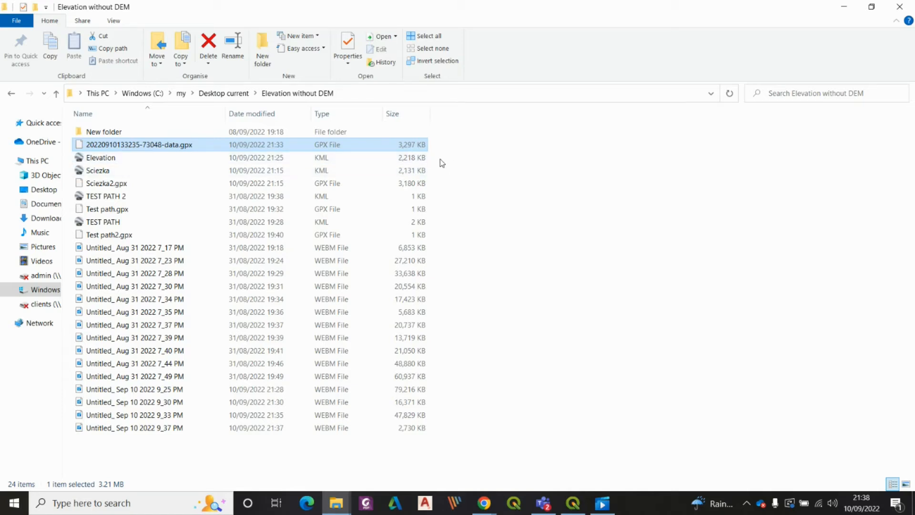
right_click(128, 144)
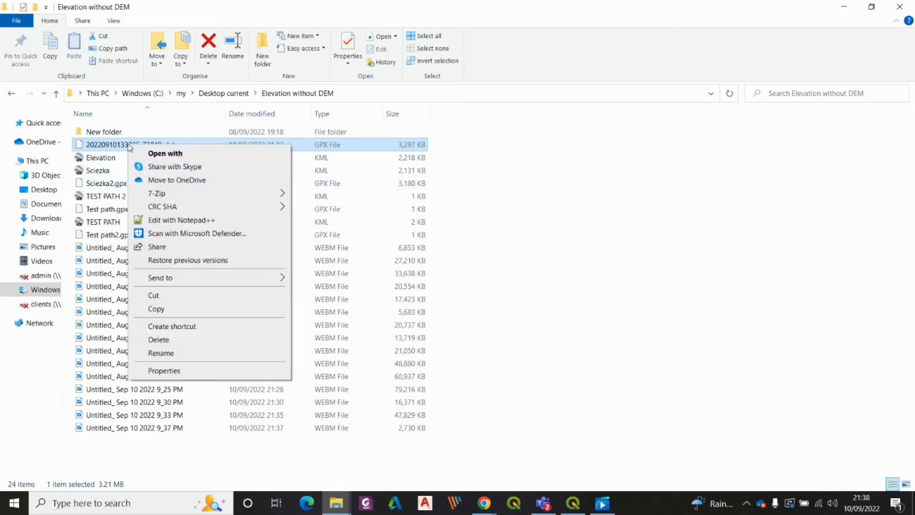
click(176, 352)
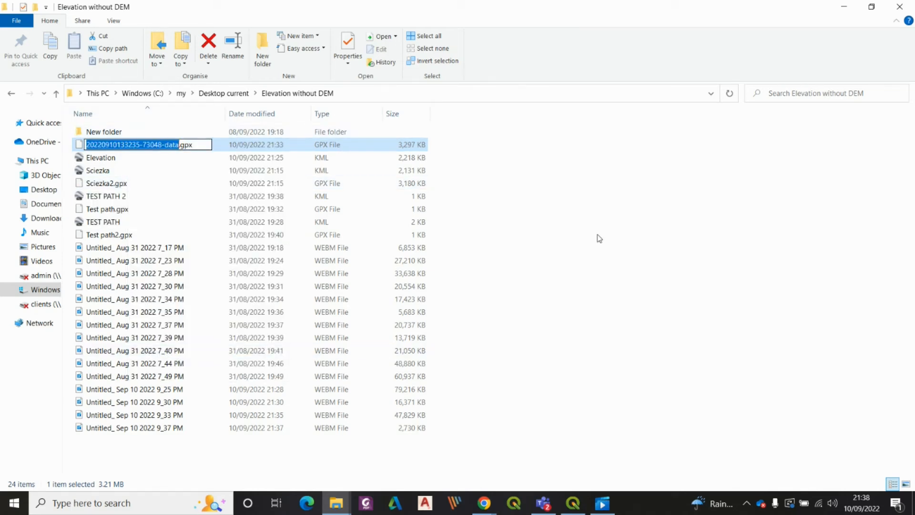
text(E)
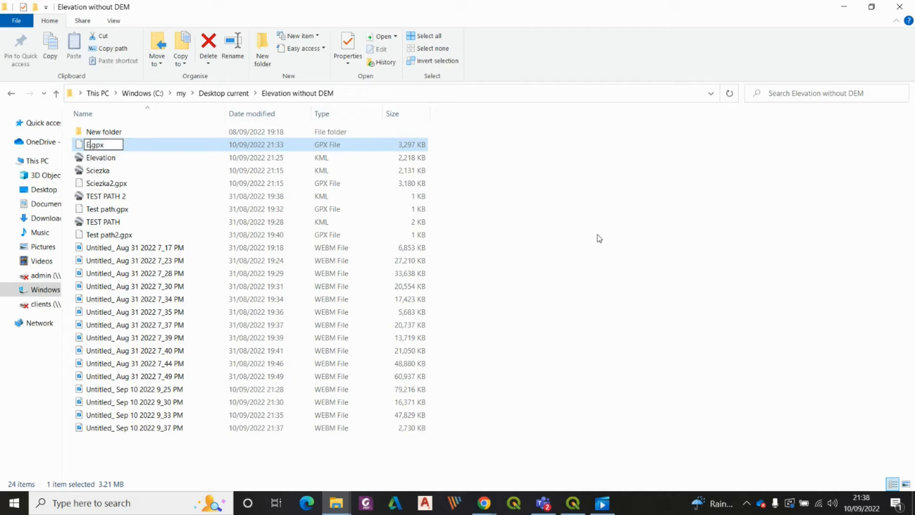
text(levation)
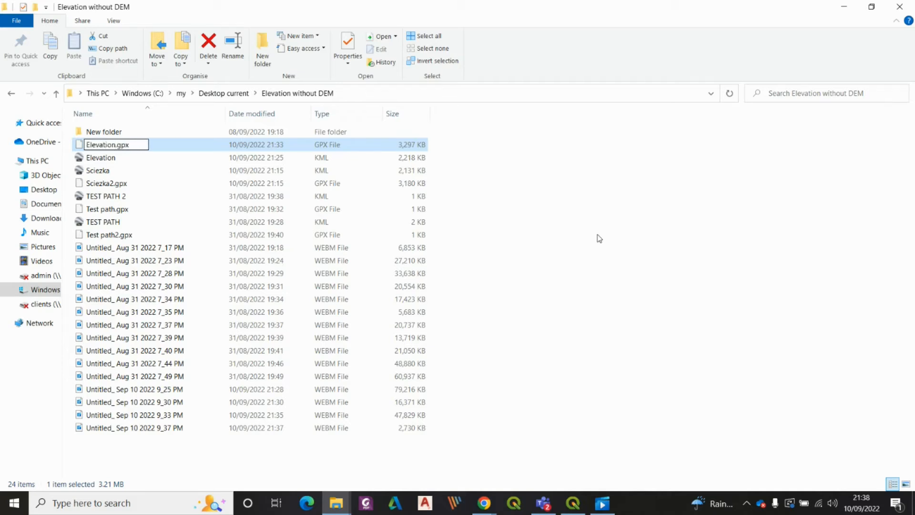
key(Return)
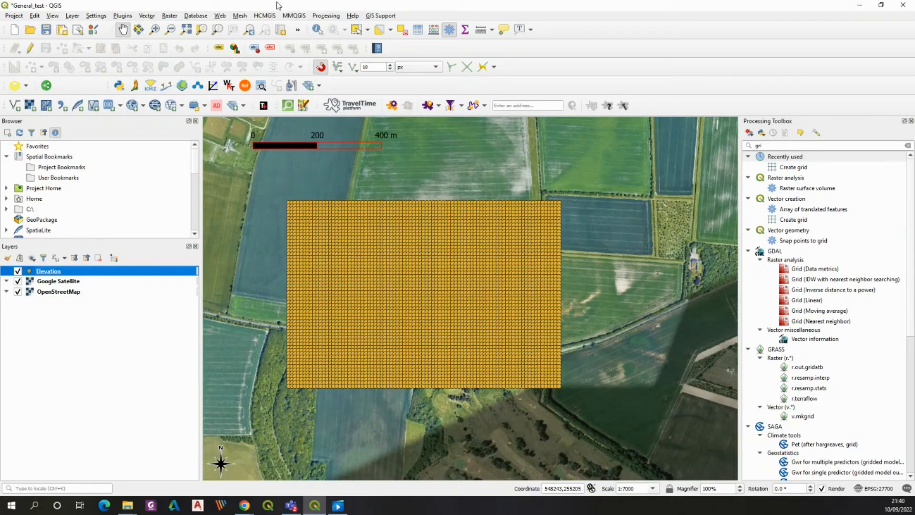
click(69, 17)
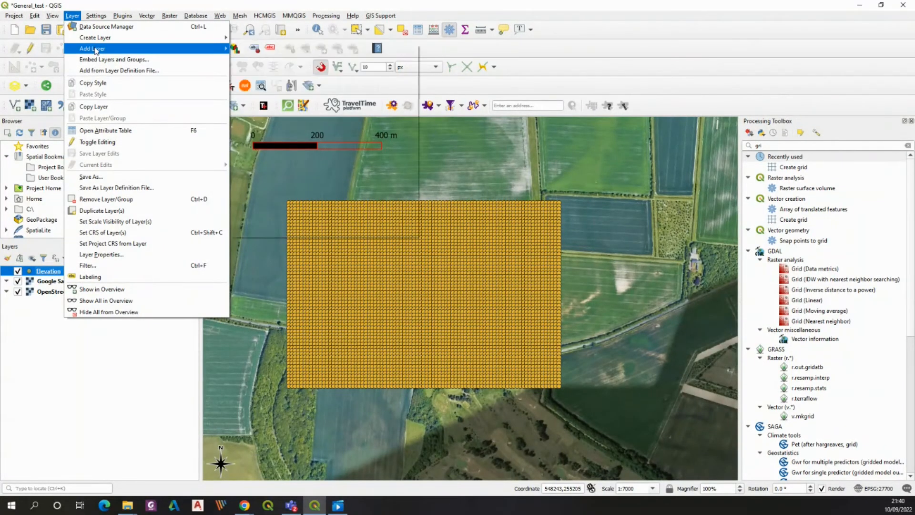
mouse_move(96, 49)
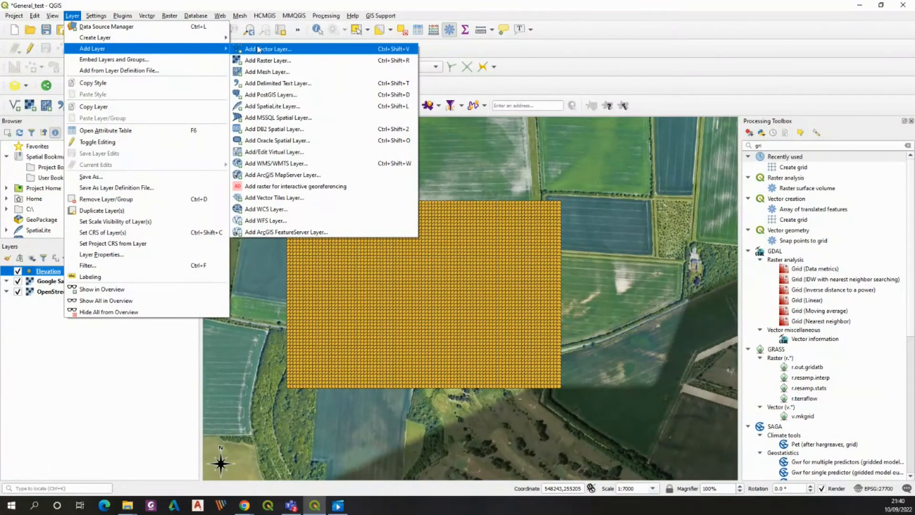
click(276, 51)
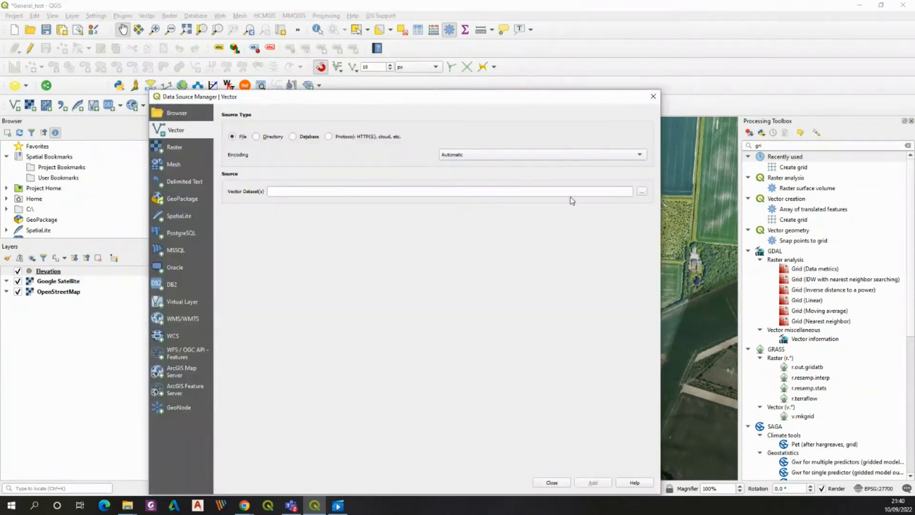
drag(511, 91, 445, 62)
click(580, 156)
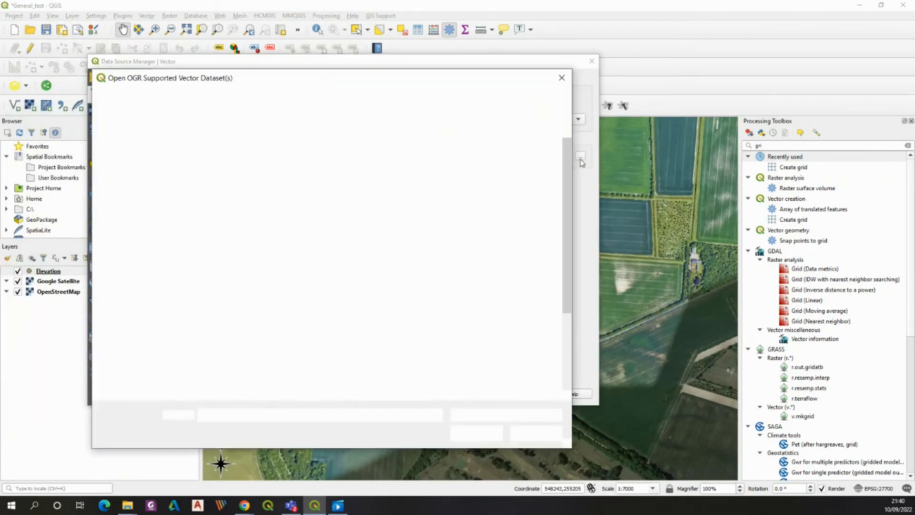
click(329, 163)
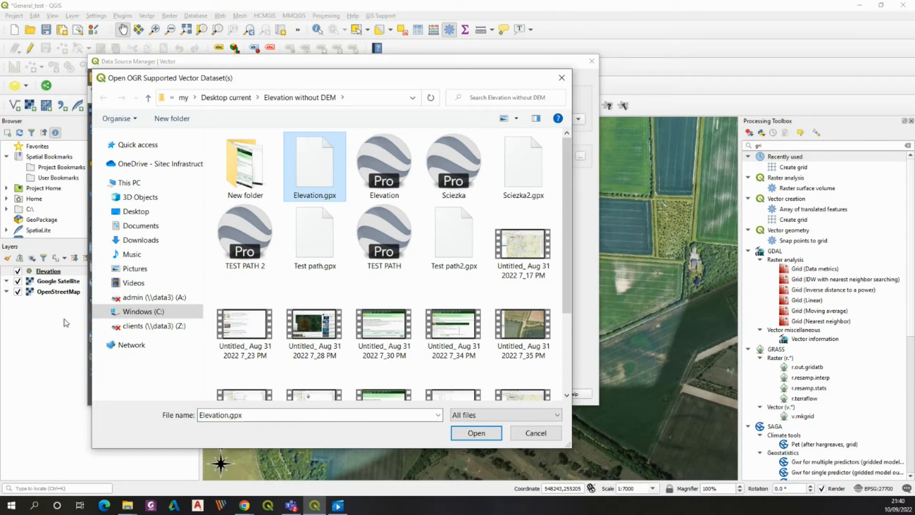
click(537, 433)
click(590, 62)
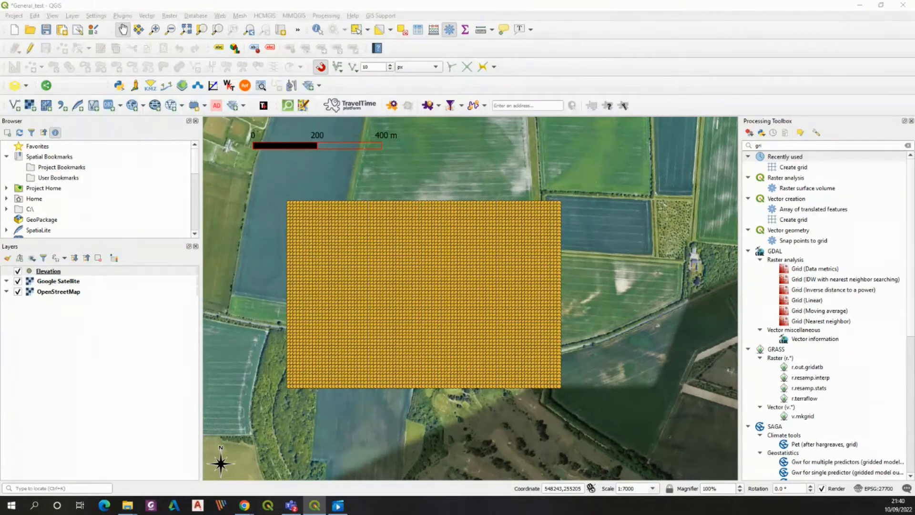
Step: Load Elevation.gpx from the File Explorer folder into the QGIS project, adding only its waypoints layer
key(alt+Tab)
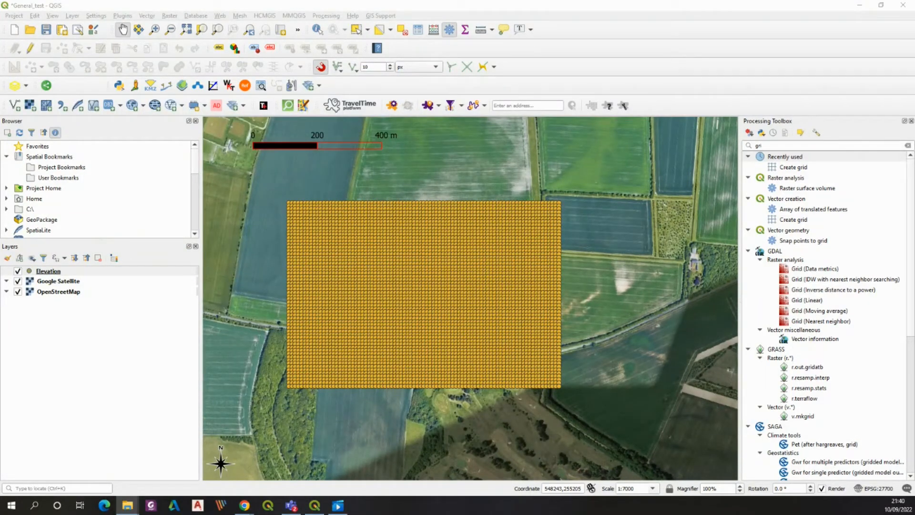
drag(0, 158, 474, 285)
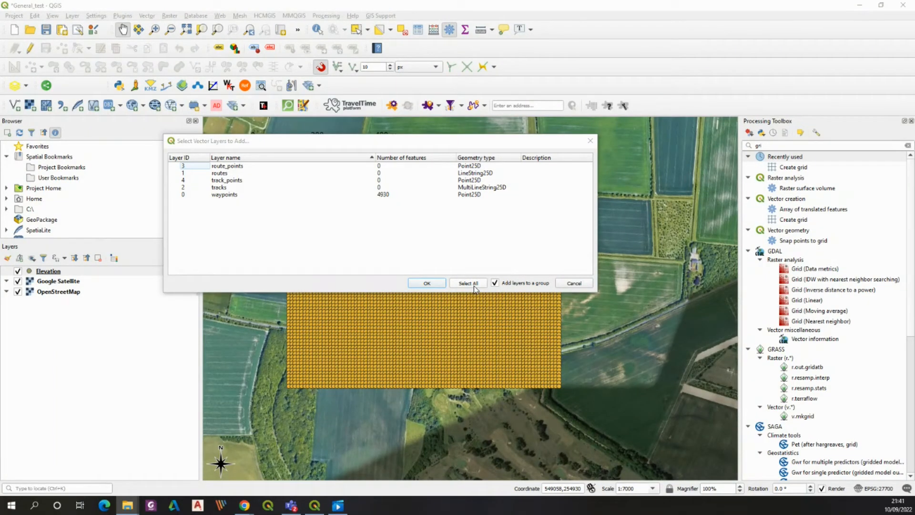
drag(351, 291, 350, 266)
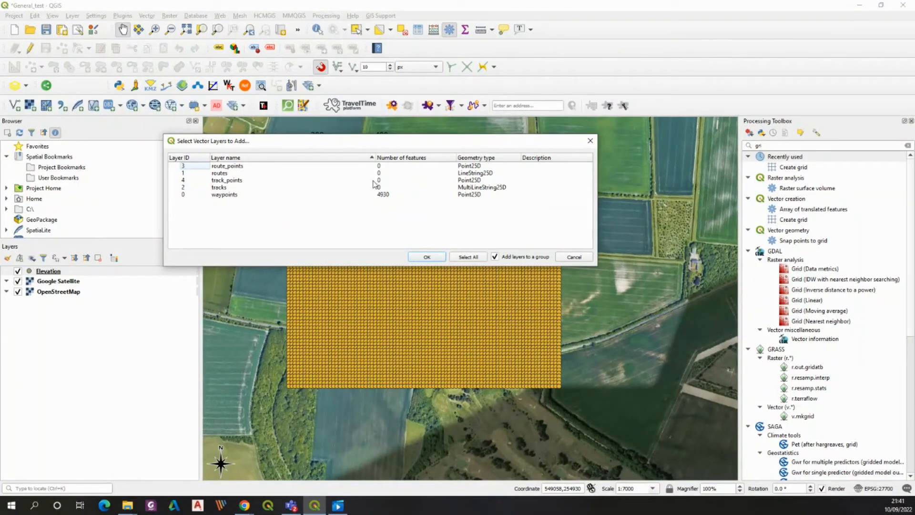
click(206, 195)
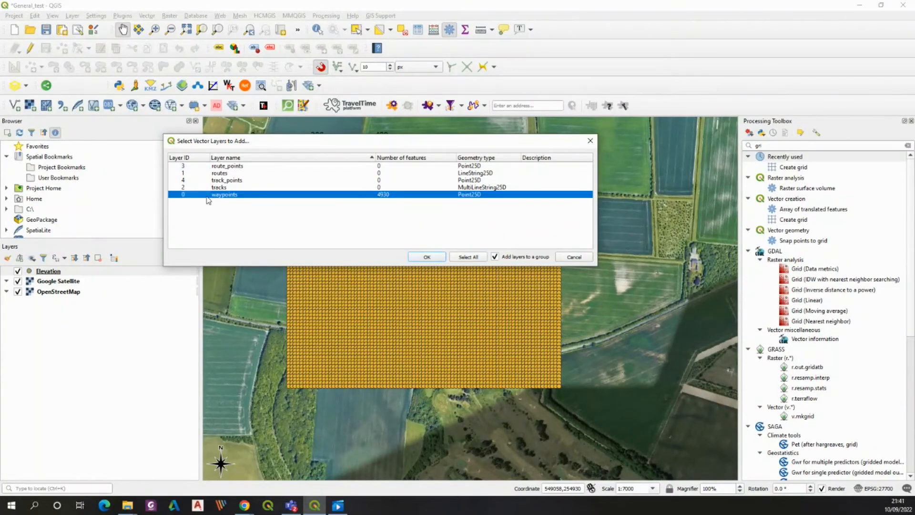
drag(400, 145, 523, 46)
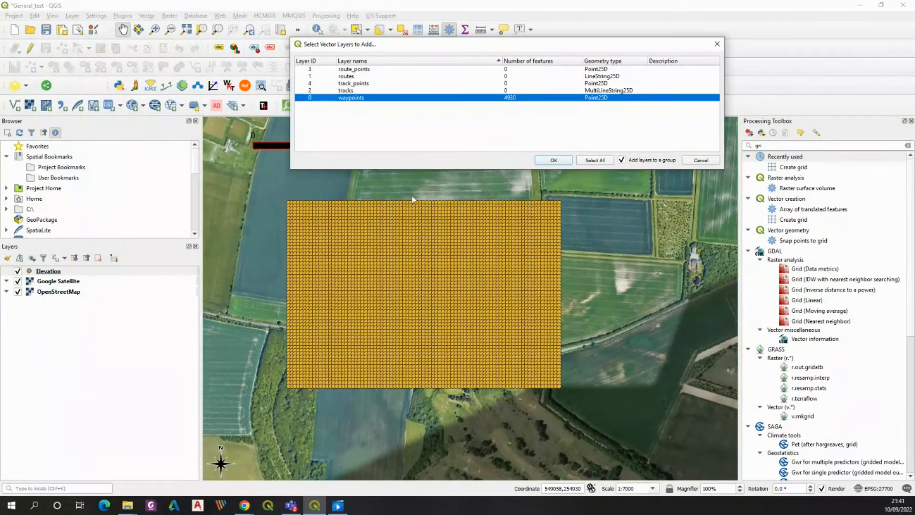
drag(511, 48, 374, 169)
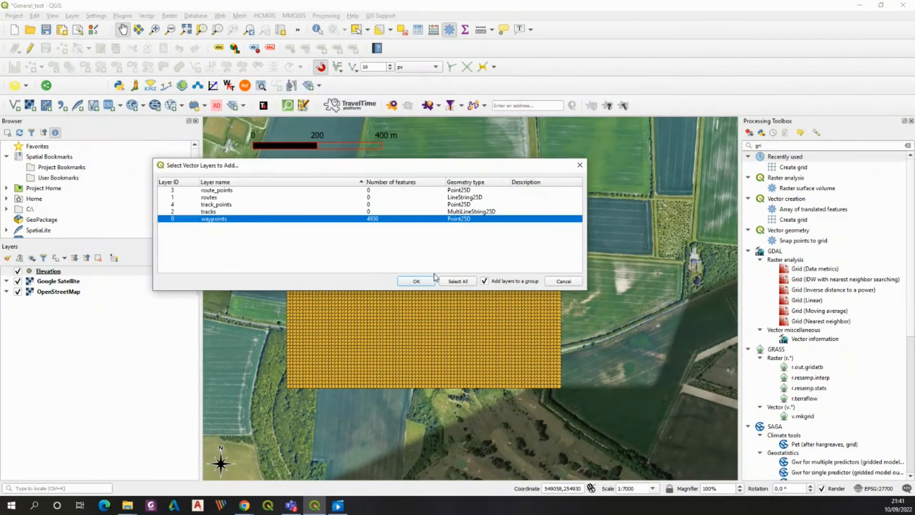
click(450, 282)
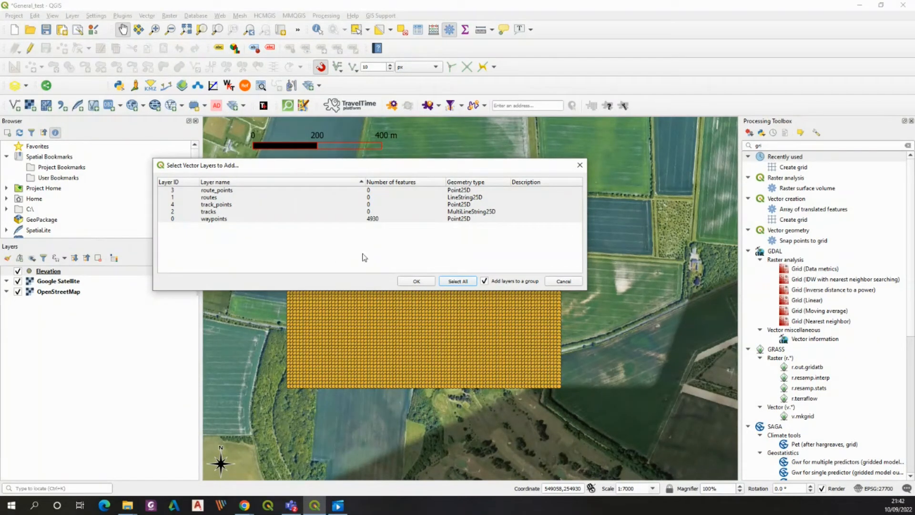
click(173, 219)
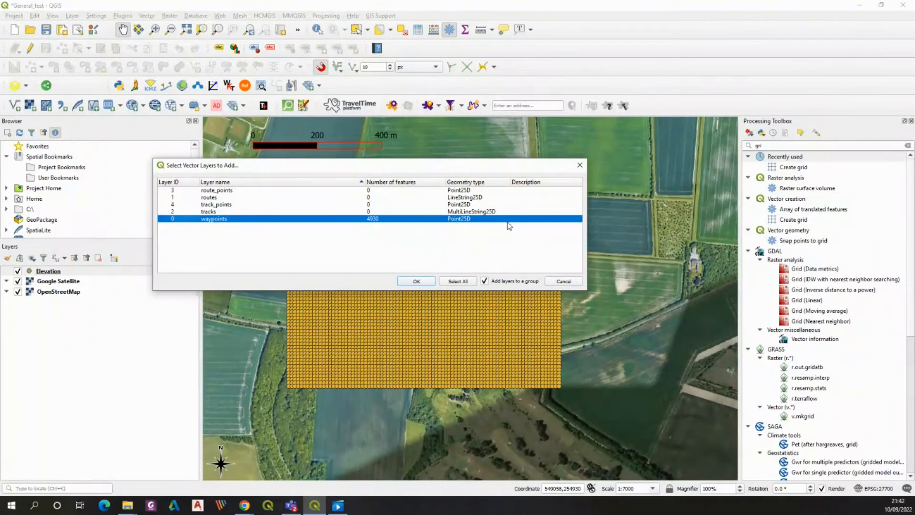
click(417, 282)
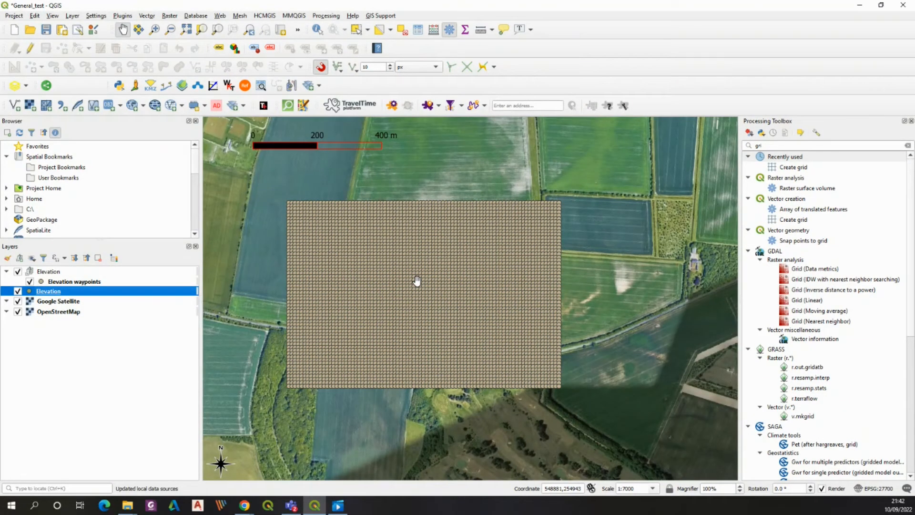
Step: Move the Elevation waypoints layer out of its group and remove the empty Elevation group
click(64, 282)
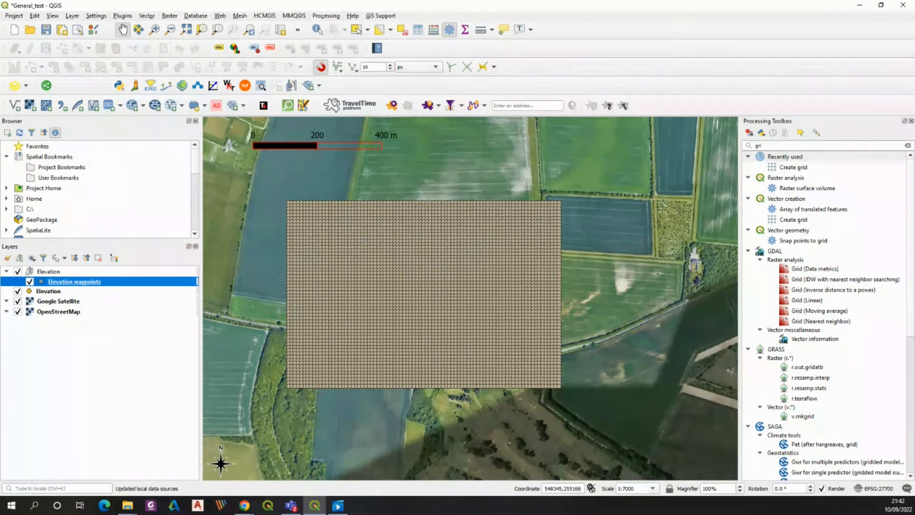
right_click(91, 282)
click(141, 382)
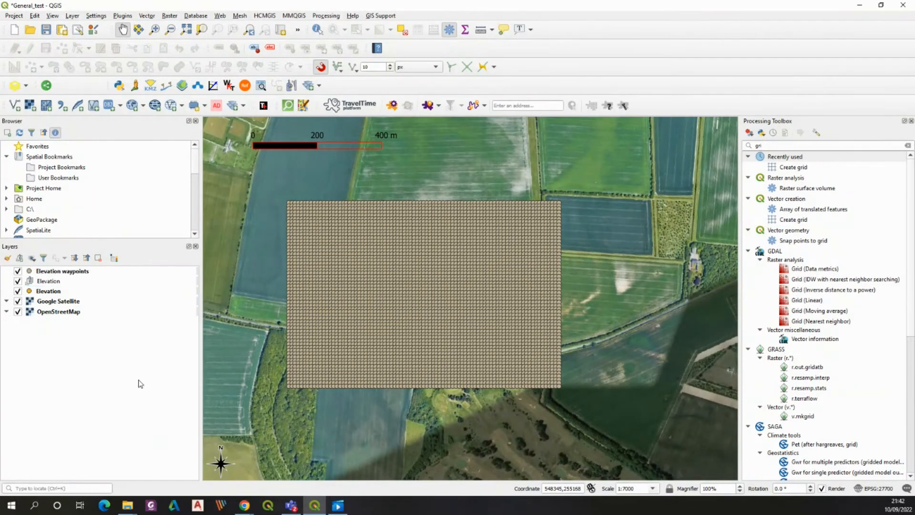
right_click(55, 282)
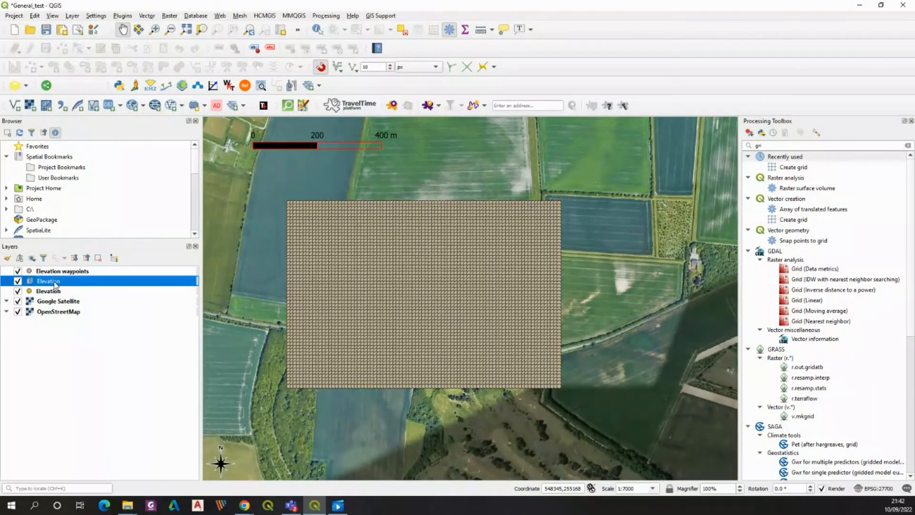
click(106, 334)
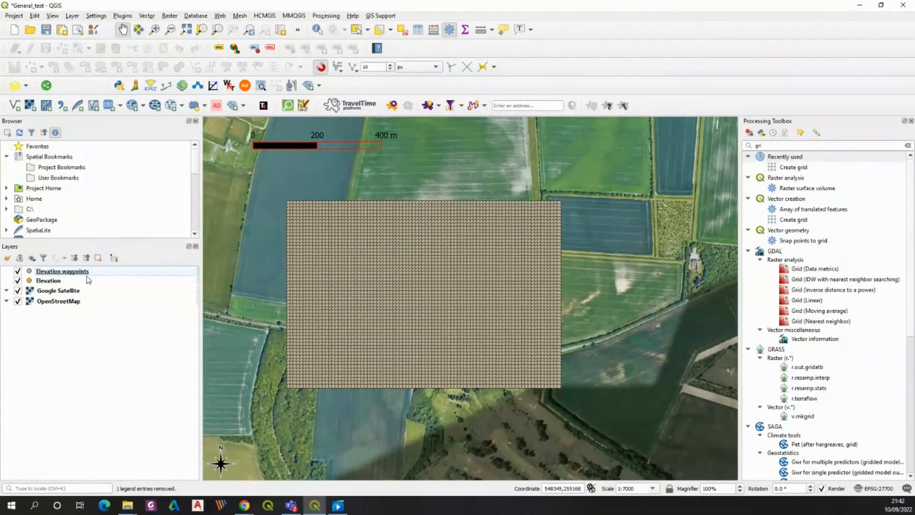
Step: Remove the original Elevation point layer from the project, keeping the Elevation waypoints layer
click(42, 284)
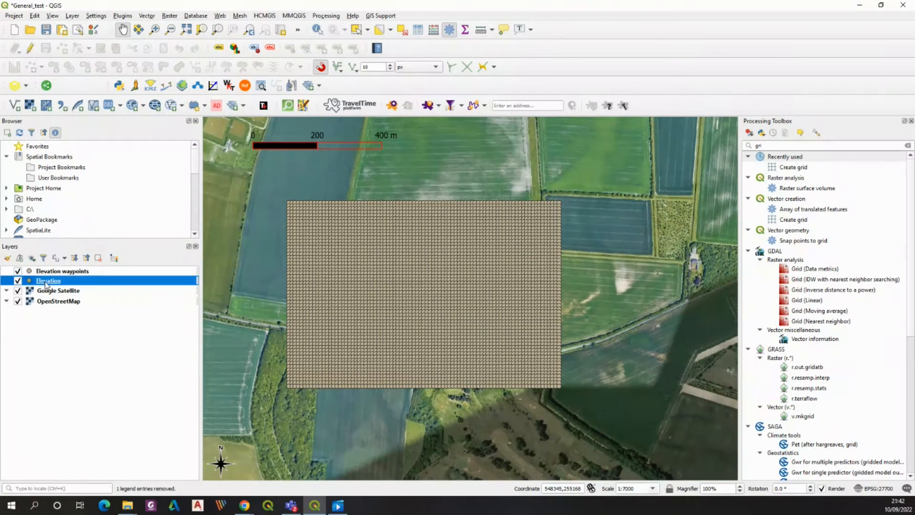
right_click(47, 284)
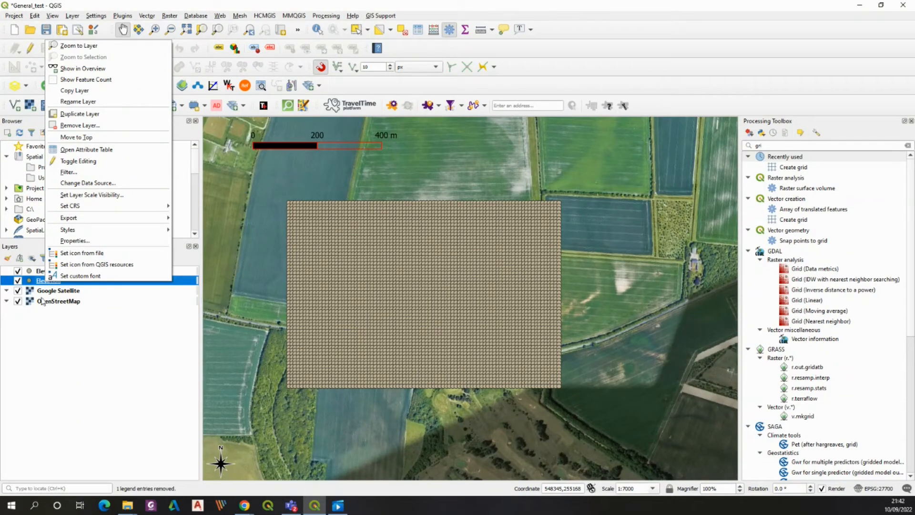
click(79, 125)
click(442, 266)
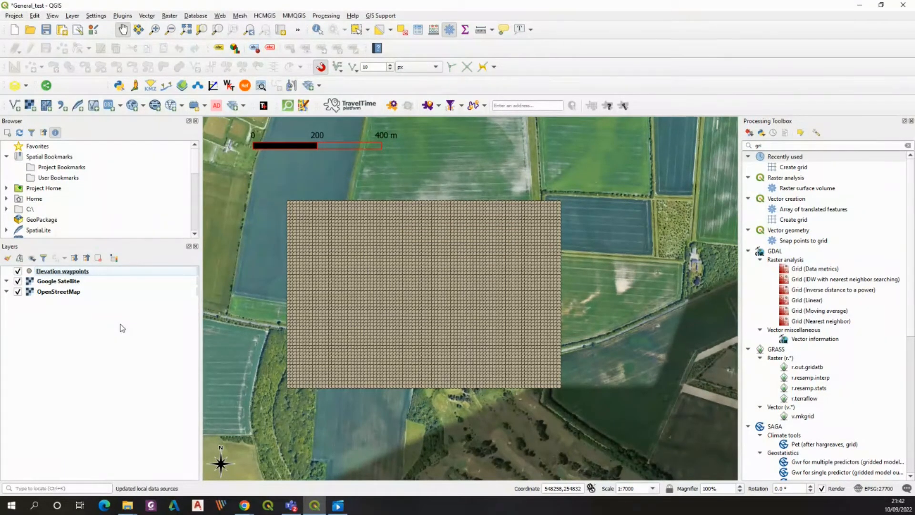
Step: Open the Elevation waypoints attribute table and examine its fields, including the ele elevation values and the desc column
click(48, 271)
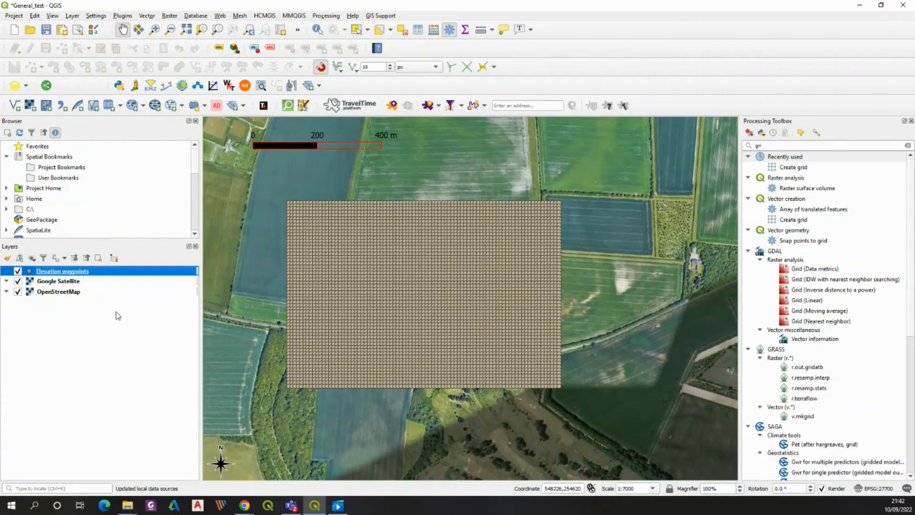
right_click(94, 274)
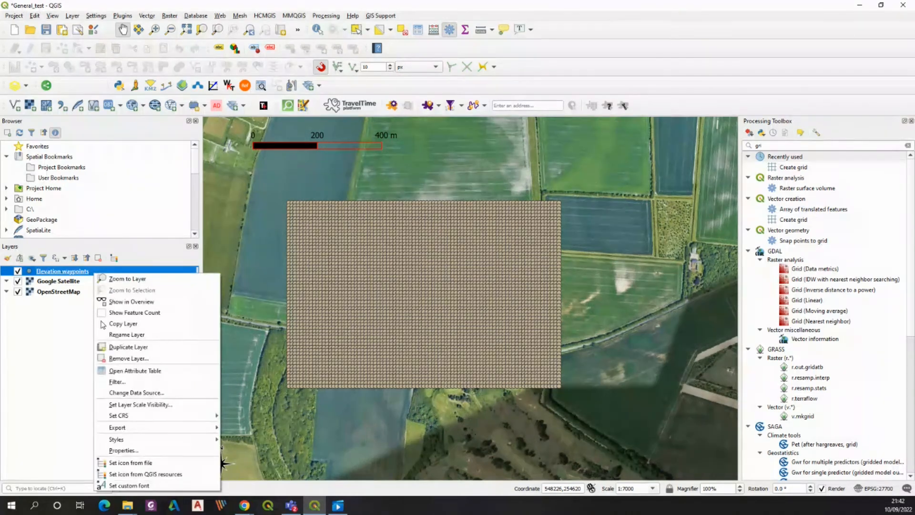
click(113, 371)
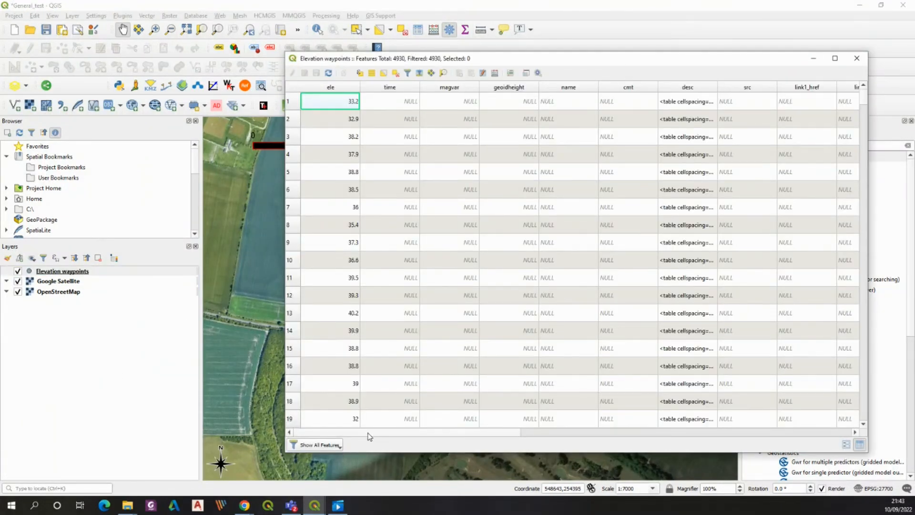
drag(367, 433, 420, 433)
mouse_move(589, 87)
mouse_down()
mouse_move(788, 86)
mouse_move(590, 93)
mouse_up()
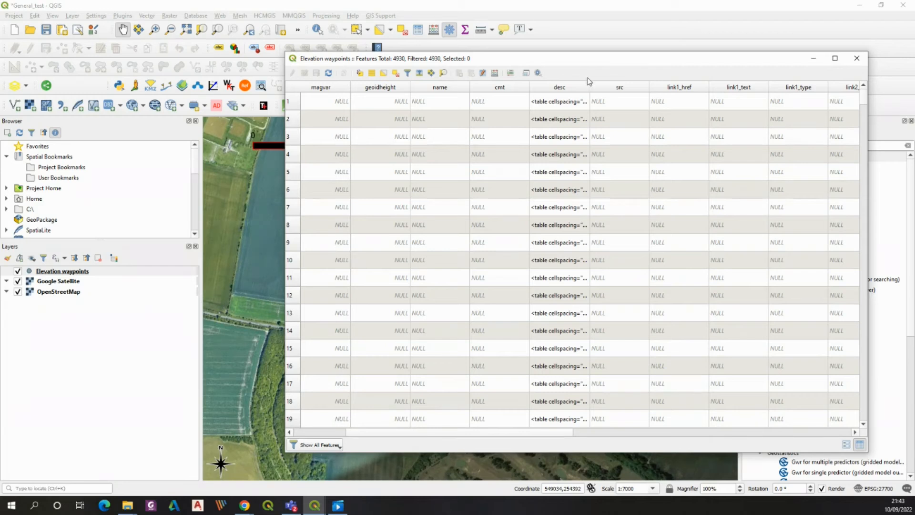
mouse_move(589, 87)
mouse_down()
mouse_move(709, 70)
mouse_move(591, 88)
mouse_up()
drag(527, 432, 883, 394)
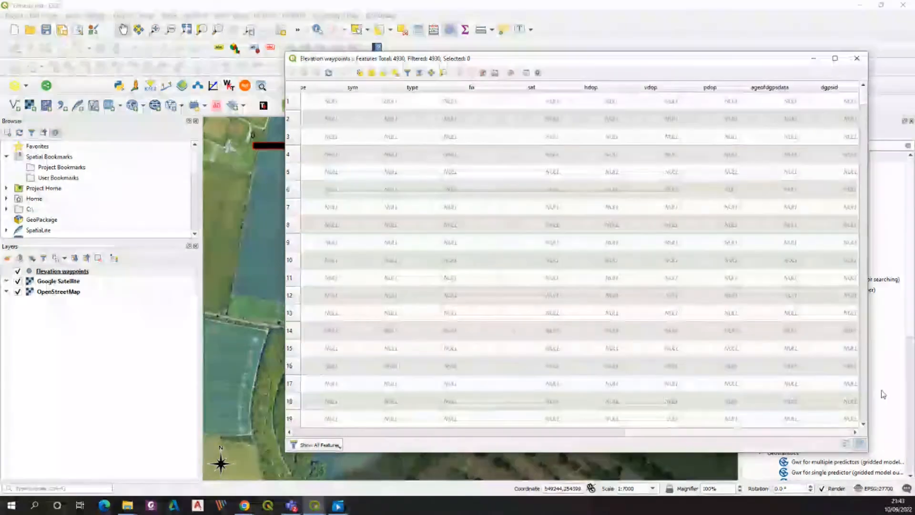
drag(787, 433, 346, 429)
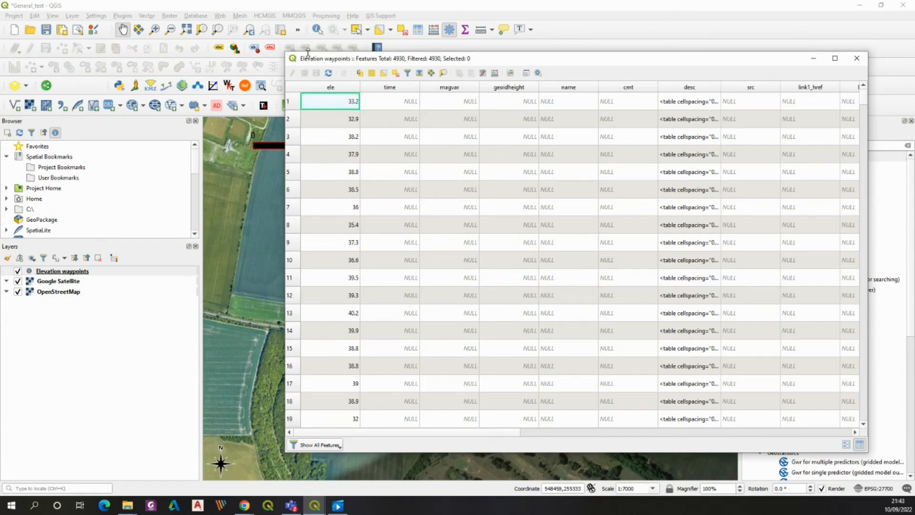
drag(530, 60, 455, 59)
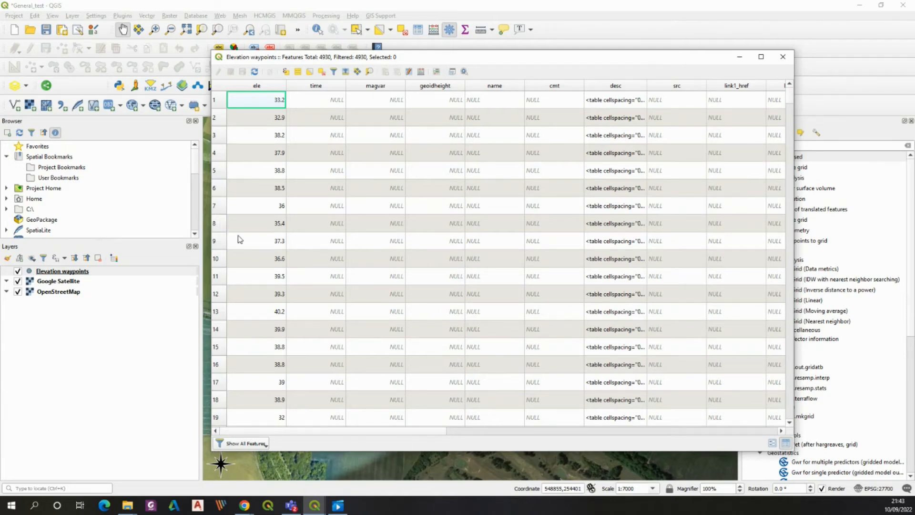
Step: Close the Elevation waypoints attribute table and find and open the TIN interpolation tool in the processing tools
click(783, 58)
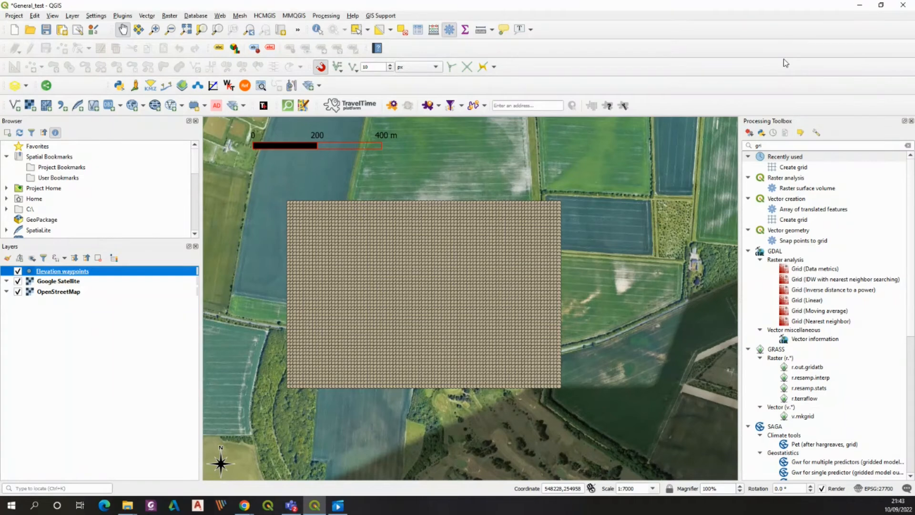
click(768, 146)
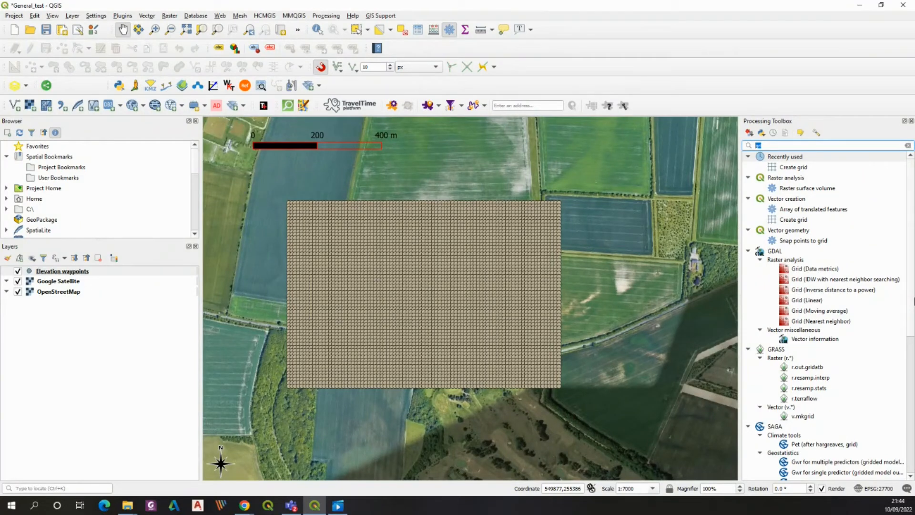
text(tin)
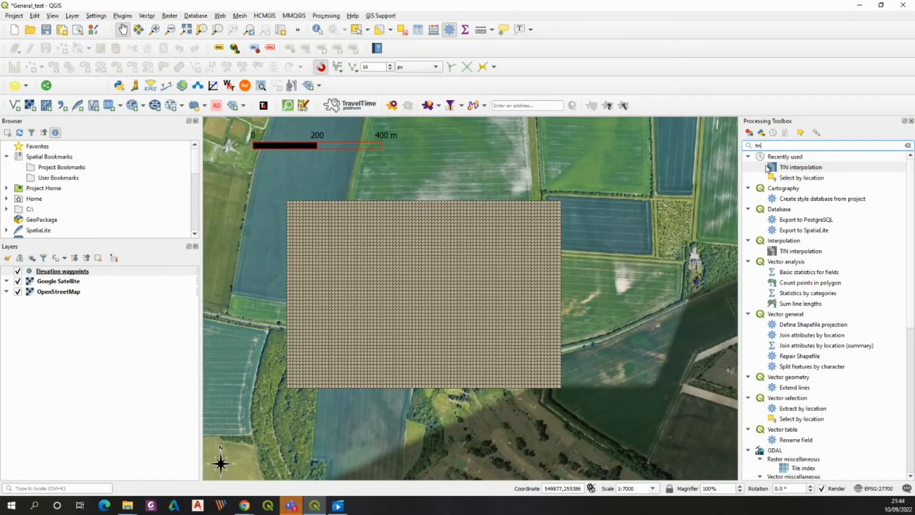
double_click(795, 168)
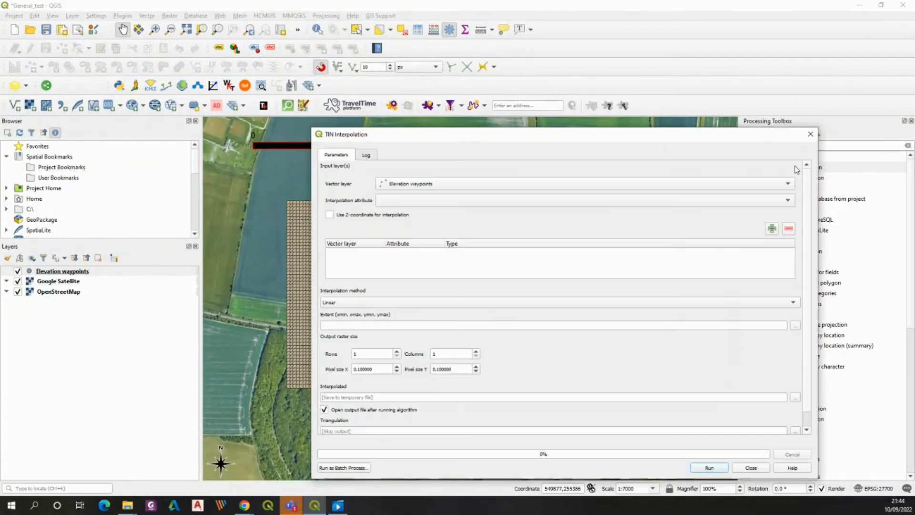
drag(629, 131, 526, 64)
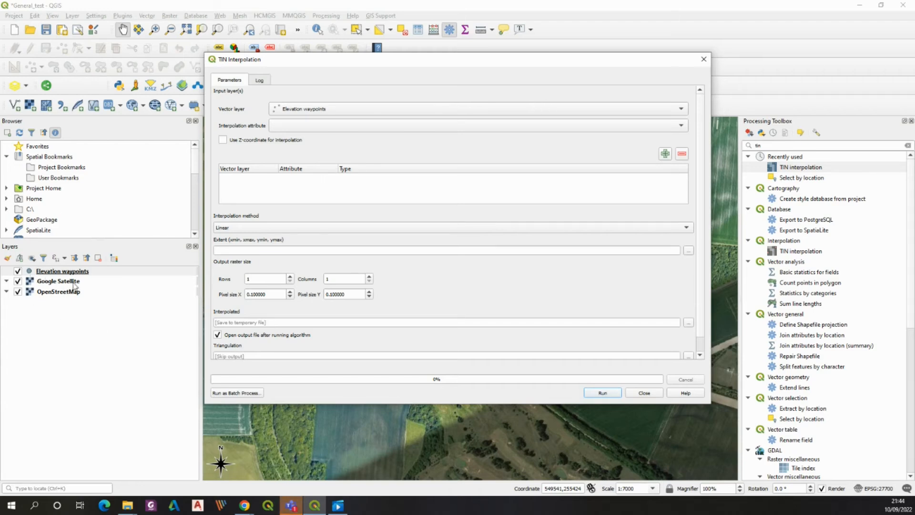
Step: Add the Elevation waypoints layer as TIN interpolation input, using ele as the interpolation attribute
click(435, 110)
click(410, 107)
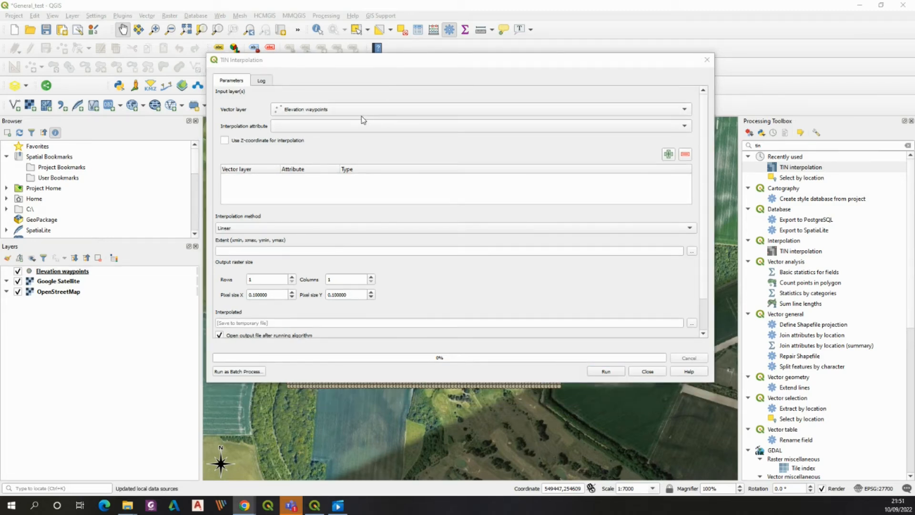
click(402, 127)
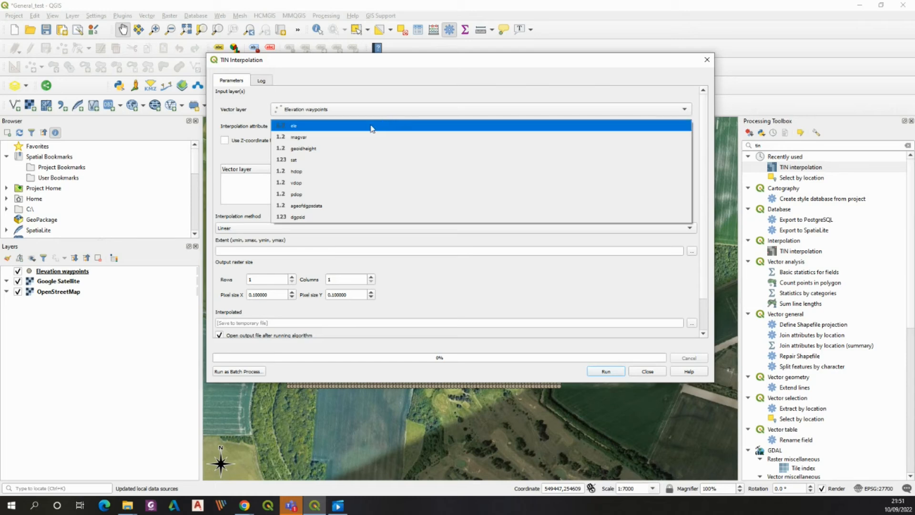
click(310, 127)
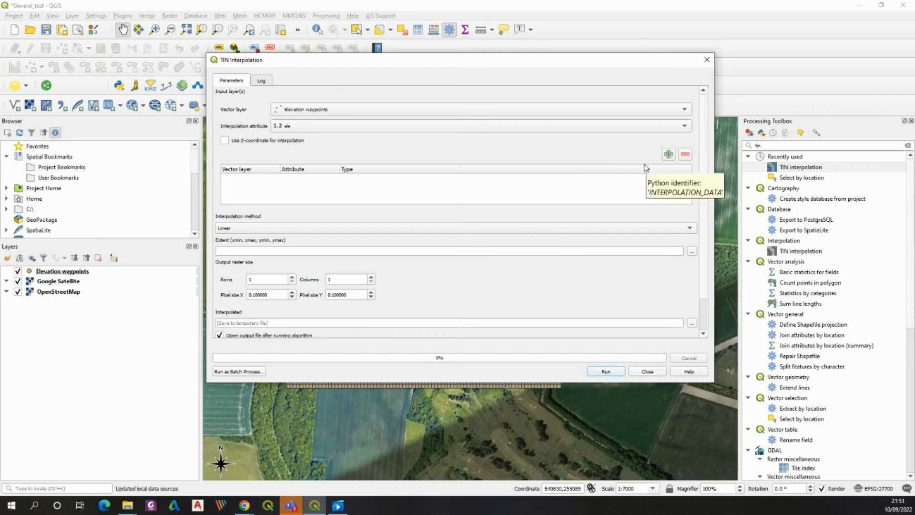
click(668, 154)
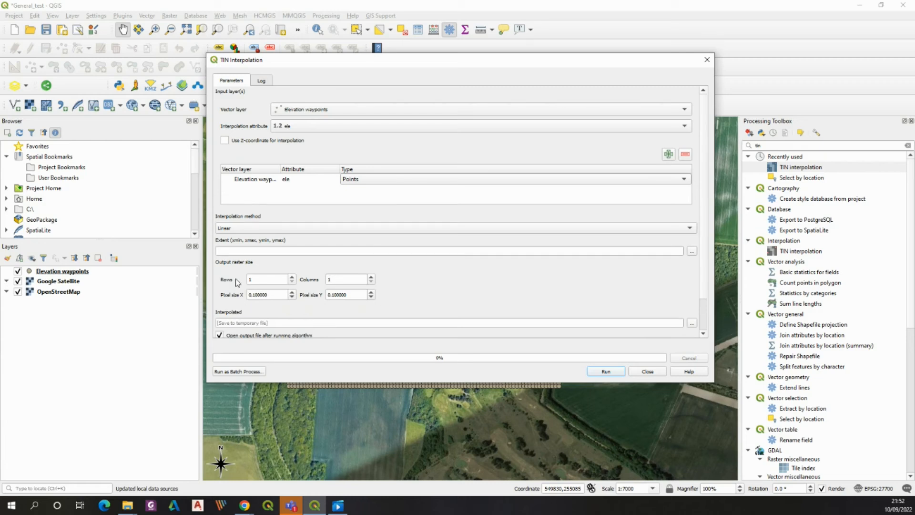
Step: Set the interpolation extent from the Elevation waypoints layer
click(692, 251)
click(716, 281)
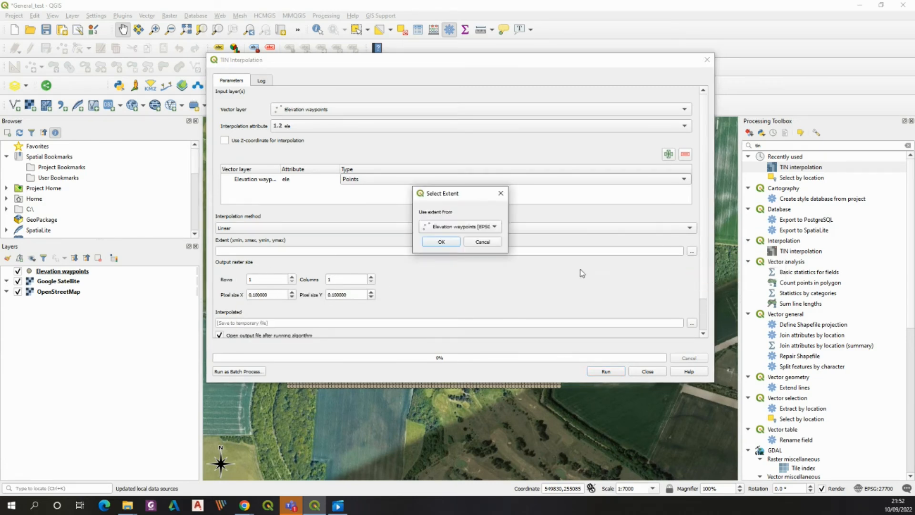
click(439, 242)
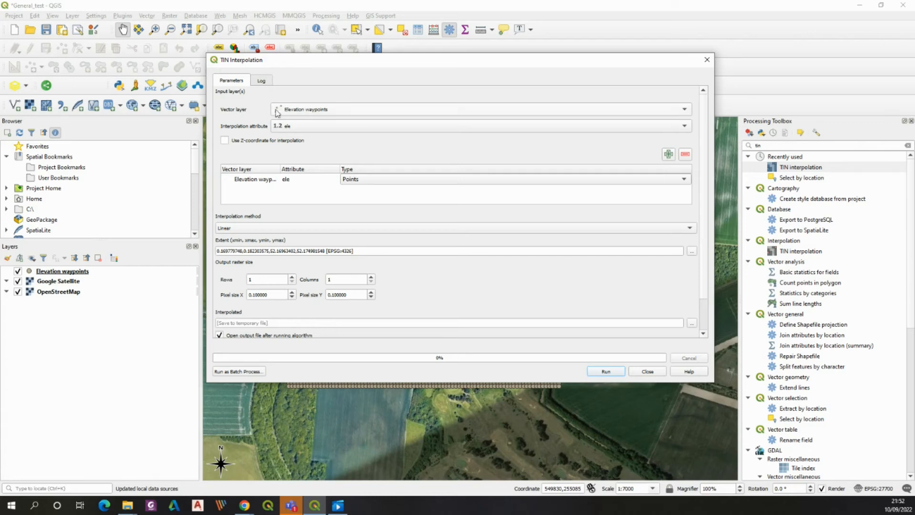
Step: Try a base map layer's extent for the interpolation and restore the extent of the Elevation waypoints layer
click(691, 251)
click(715, 279)
click(483, 228)
click(472, 239)
click(442, 243)
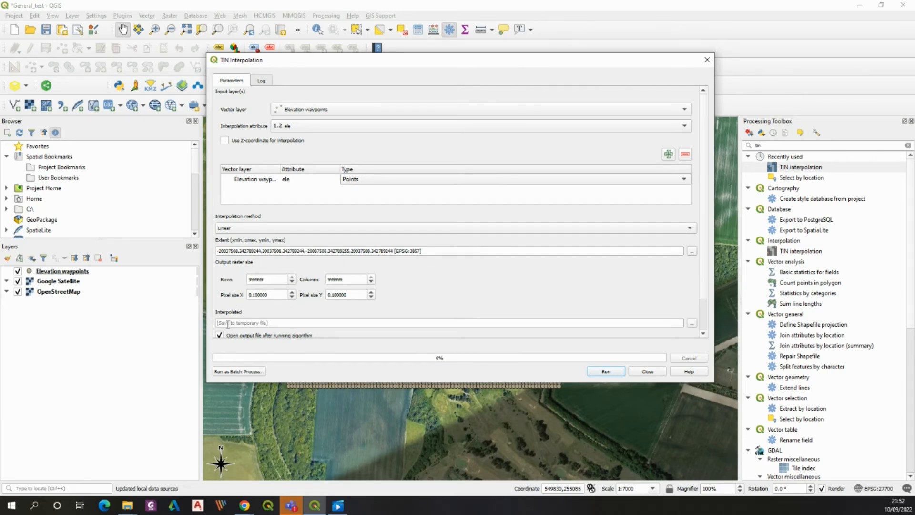
click(693, 251)
click(714, 279)
click(442, 242)
click(692, 252)
click(628, 275)
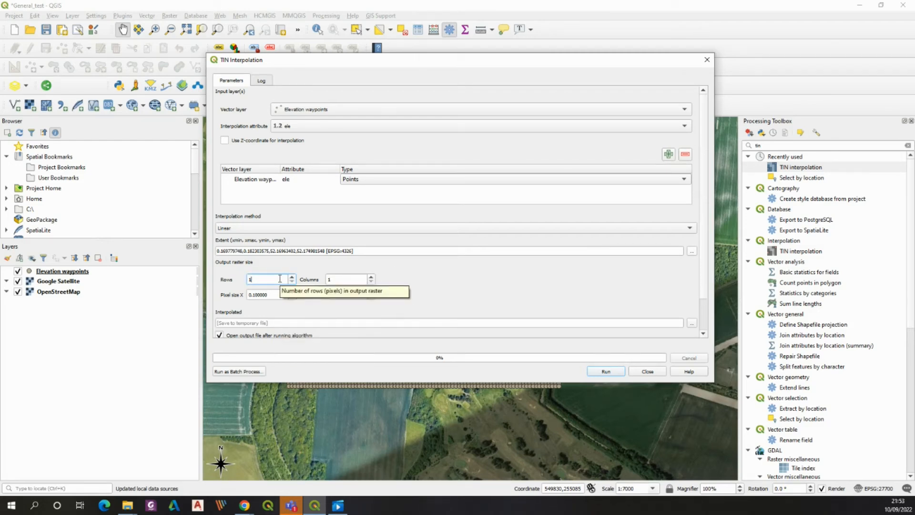
Step: Run the TIN interpolation to a temporary raster with 10 rows and 24 columns, and close the tool
key(Tab)
text(24)
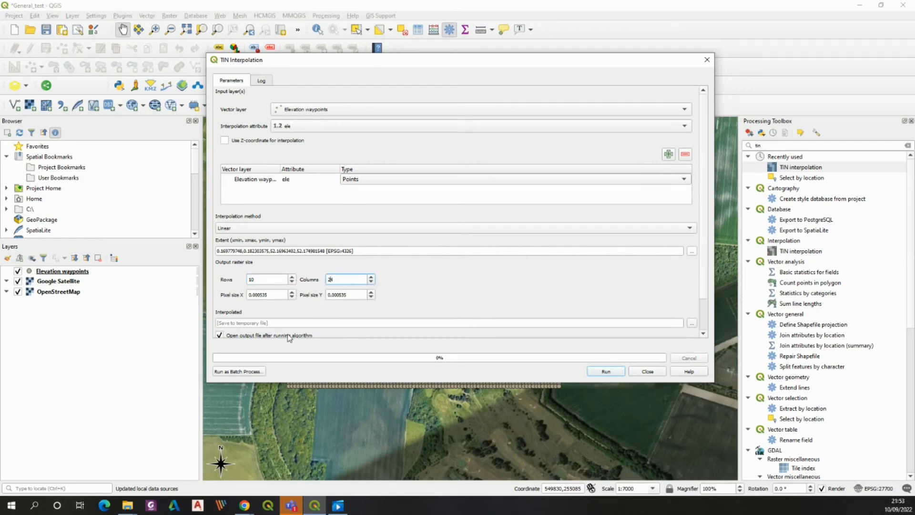
click(256, 279)
scroll(314, 292, down, 3)
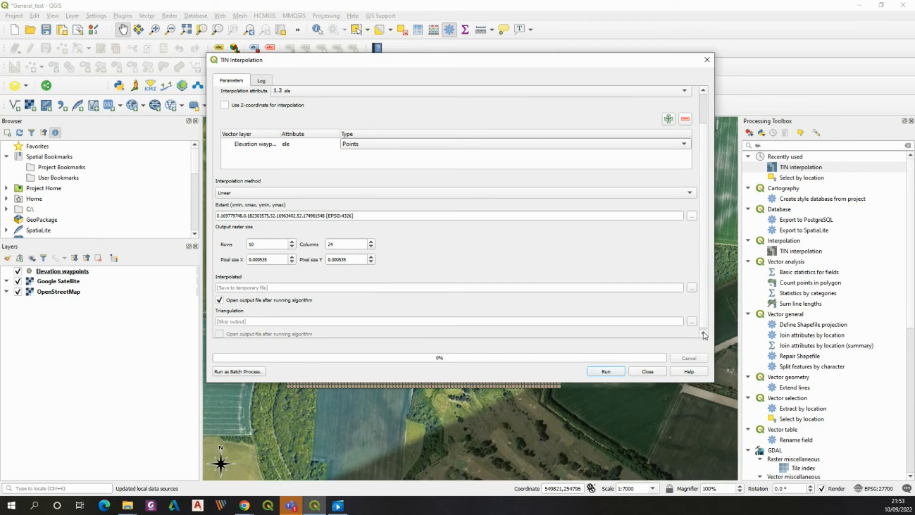
click(612, 373)
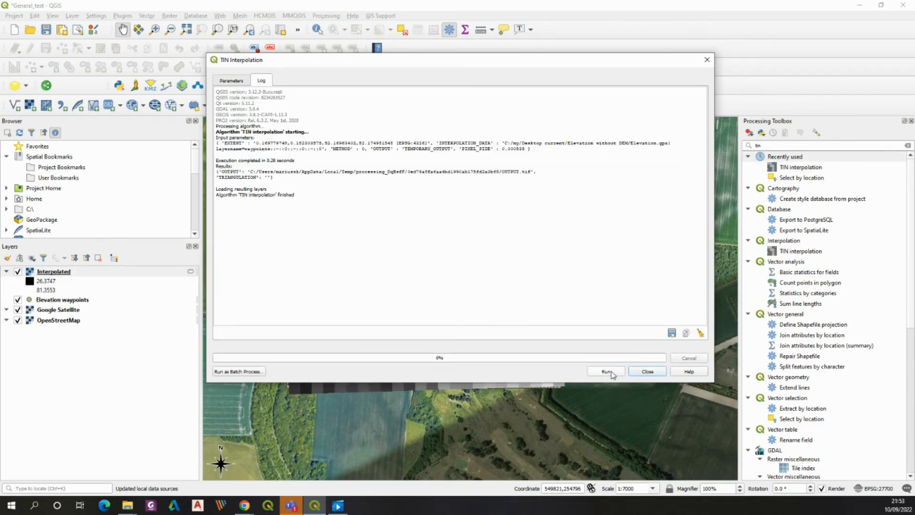
click(706, 60)
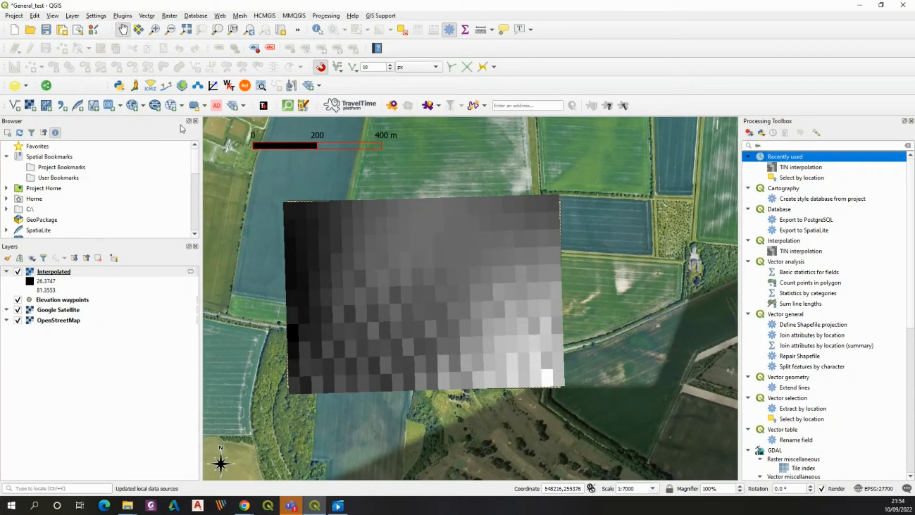
Step: Generate contour lines from the Interpolated raster at an interval of 10 with the attribute name ELEV
click(171, 16)
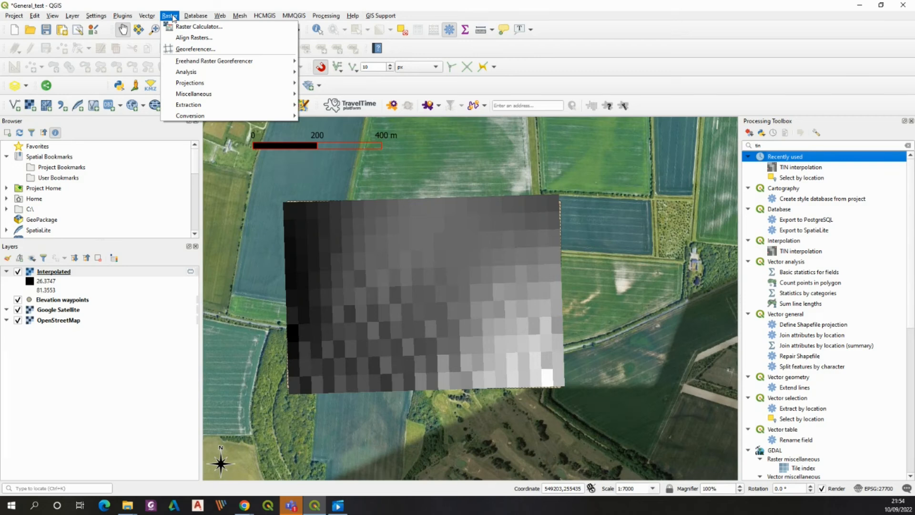
mouse_move(207, 107)
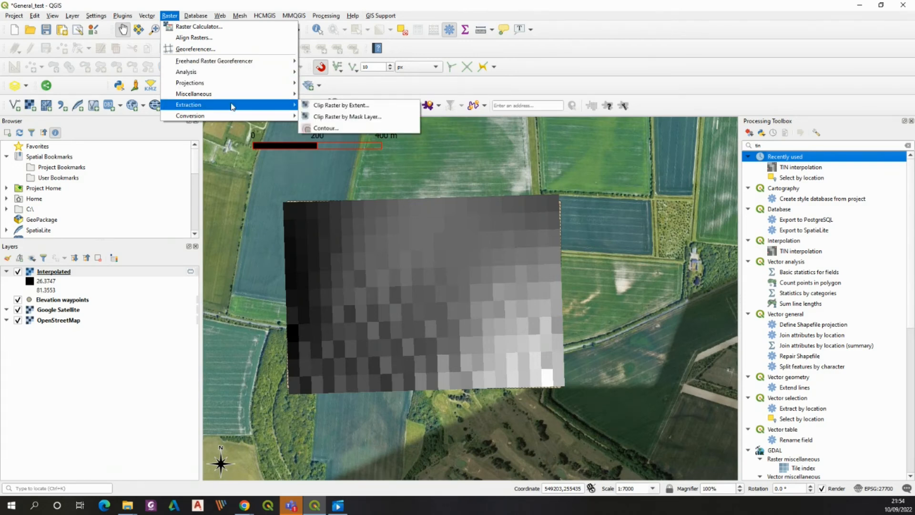
click(317, 127)
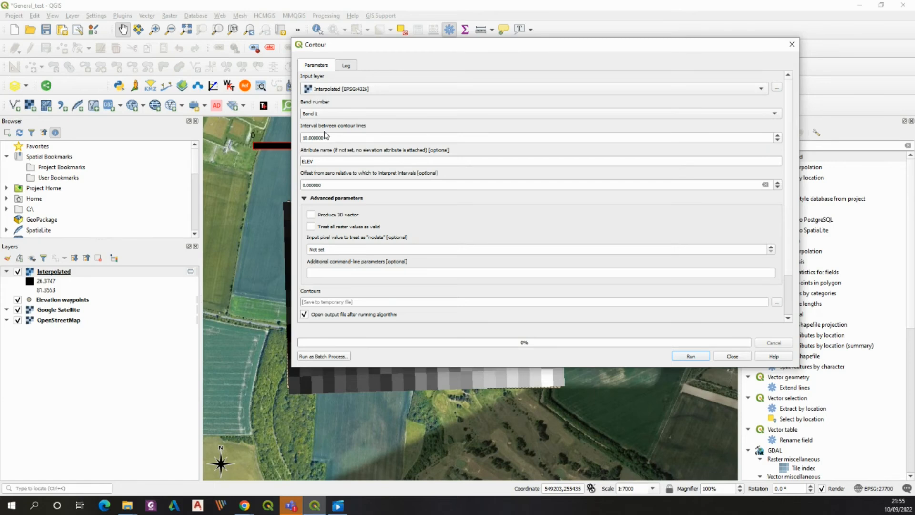
click(341, 139)
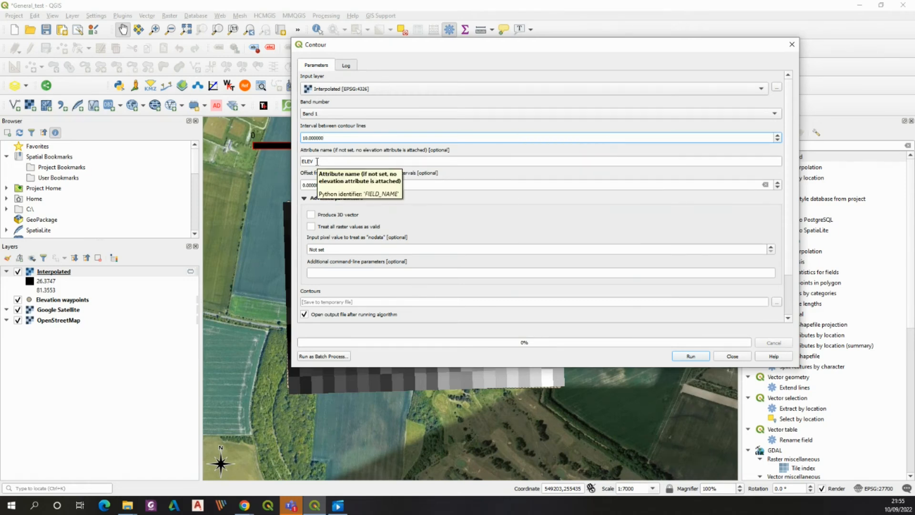
click(697, 356)
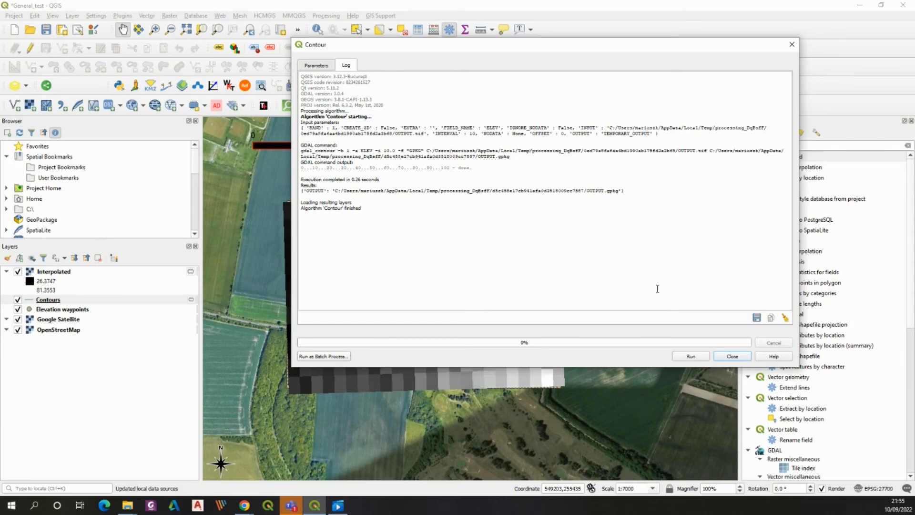
click(791, 45)
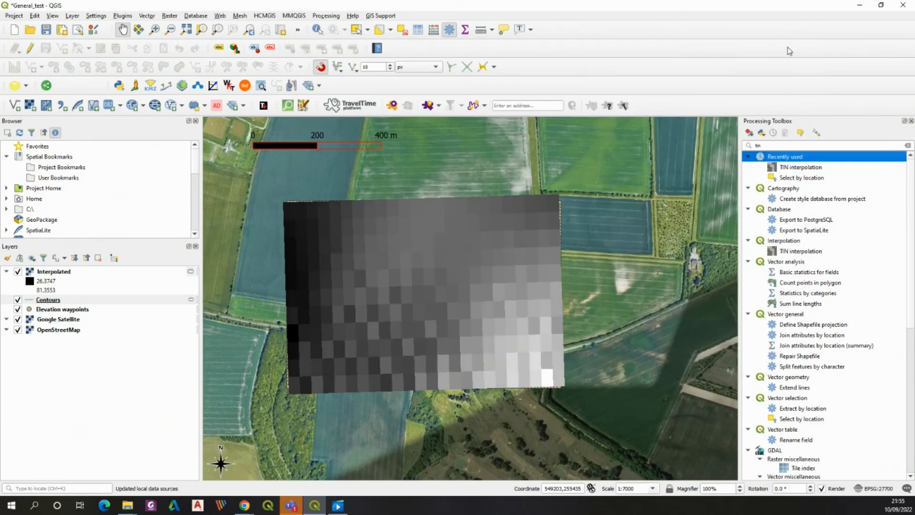
Step: Move the Contours layer to the top of the layer order, above the Interpolated raster
click(53, 302)
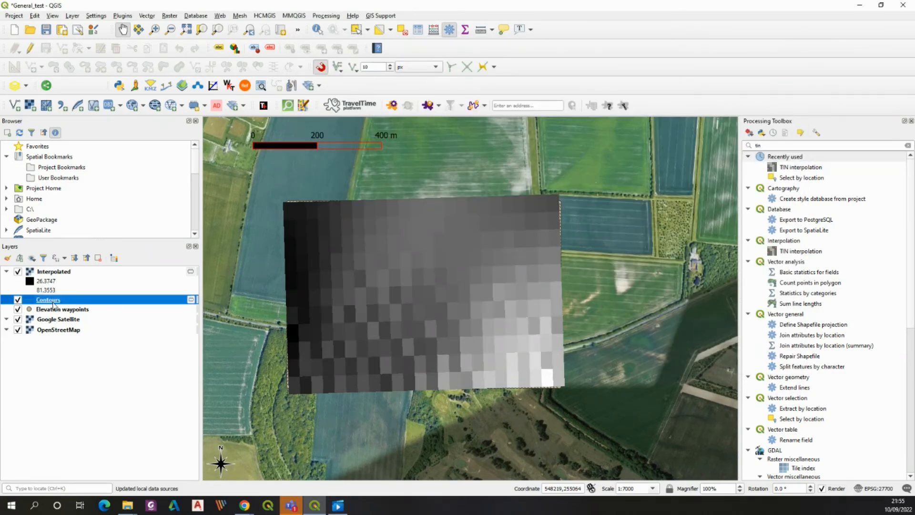
right_click(53, 301)
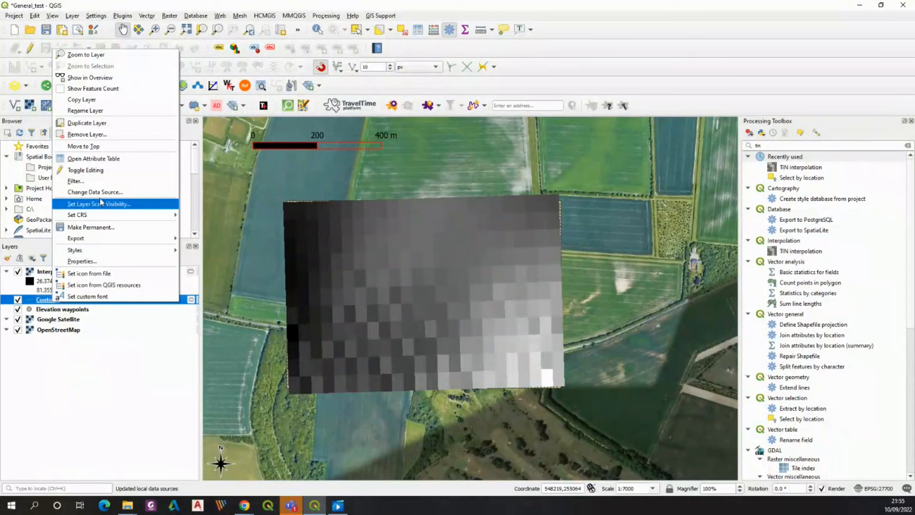
click(109, 151)
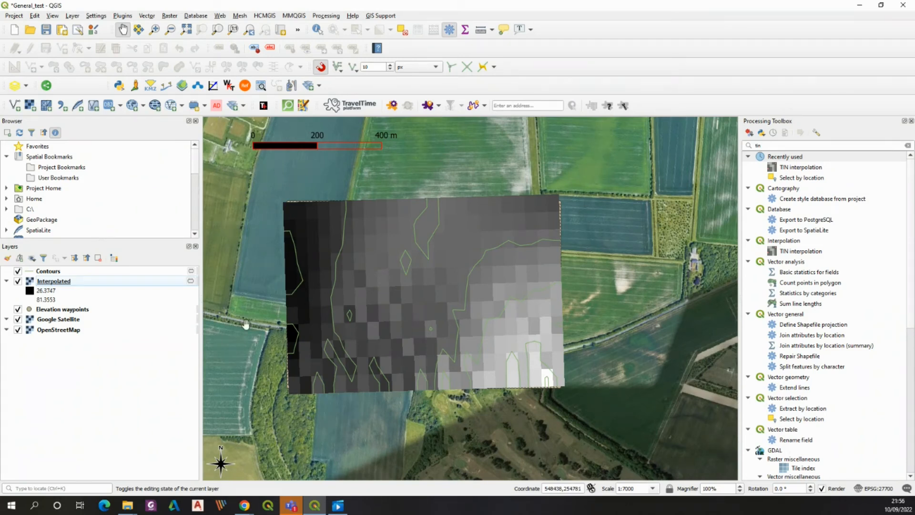
Step: Generate a second contour layer from the Interpolated raster at an interval of 5 with the attribute name ELEV
click(170, 16)
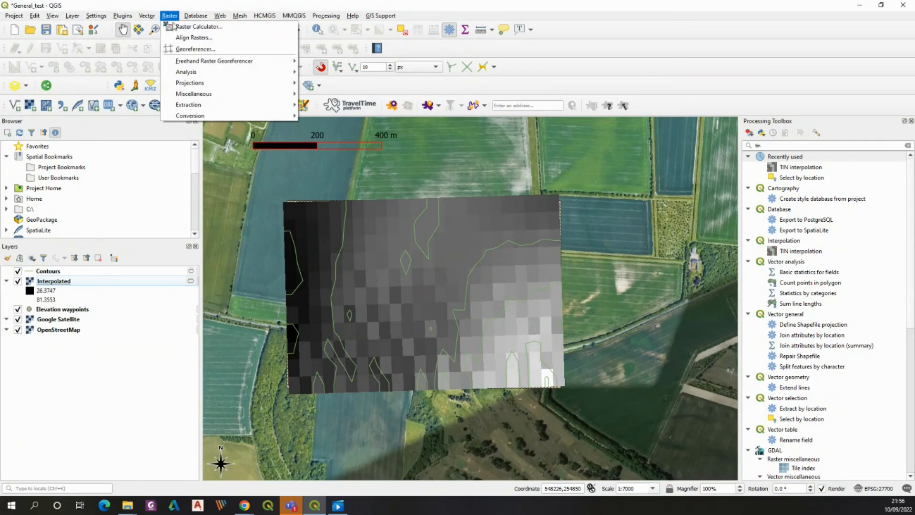
mouse_move(281, 105)
click(340, 127)
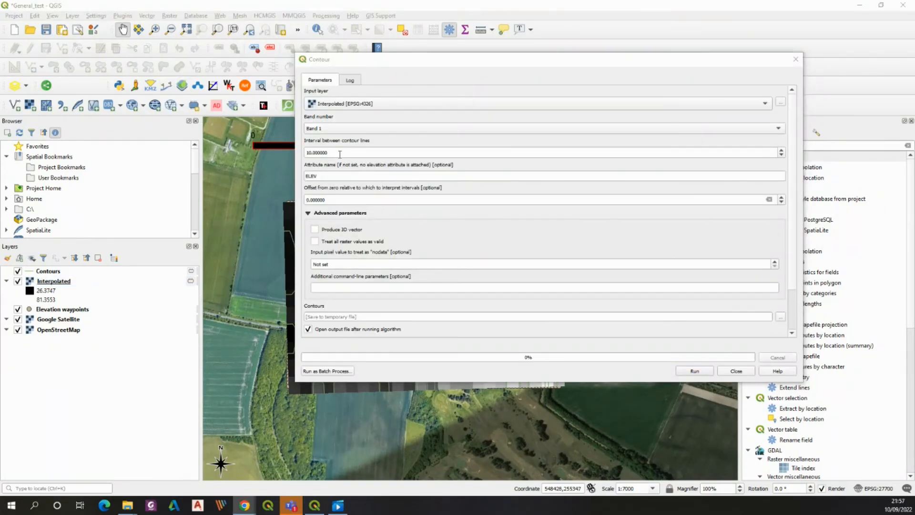
drag(340, 154, 299, 151)
text(5)
click(353, 177)
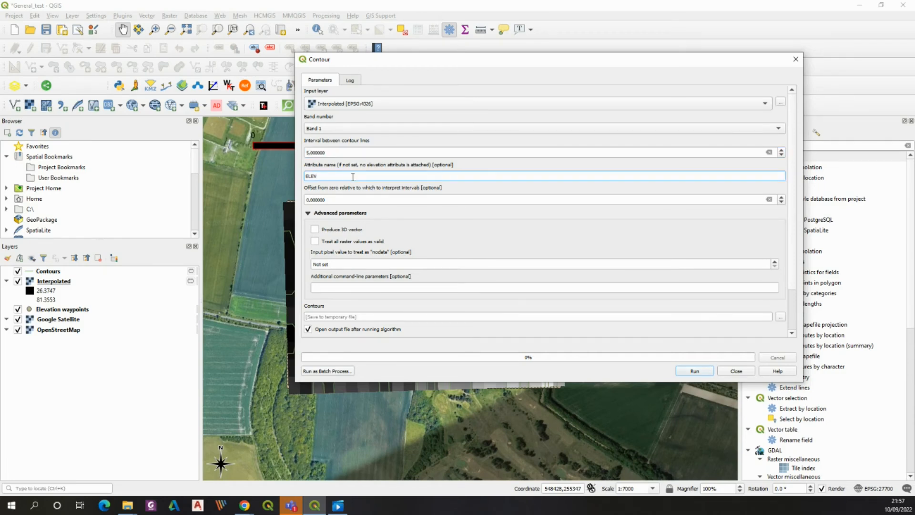
click(692, 372)
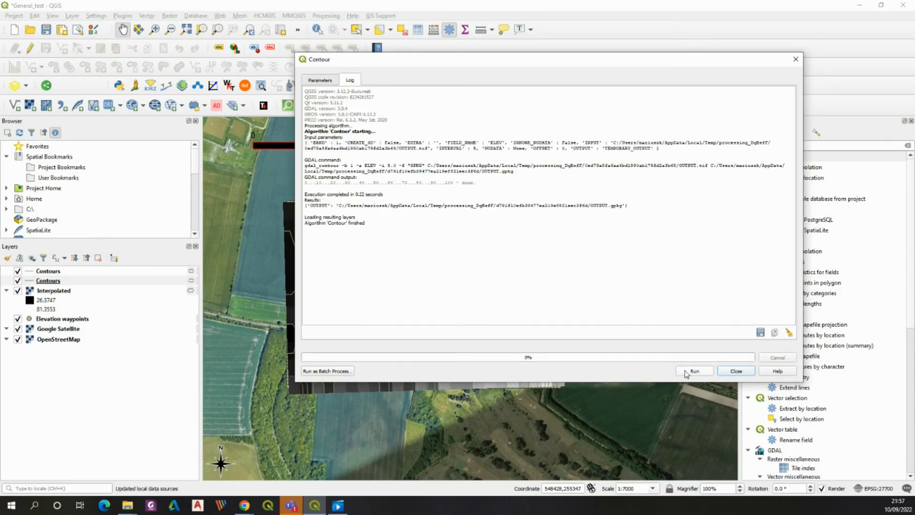
click(795, 60)
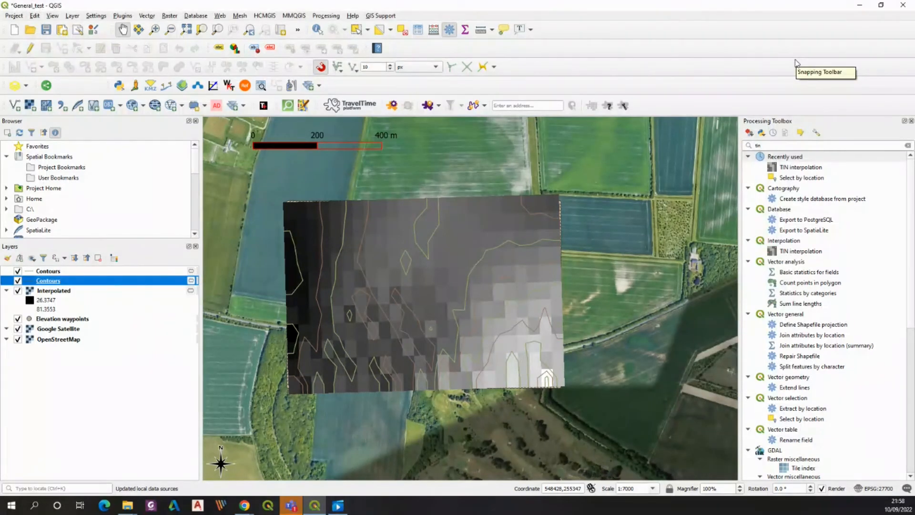
Step: Hide and show the first Contours layer to compare it with the contours of interval 5
click(18, 271)
click(18, 271)
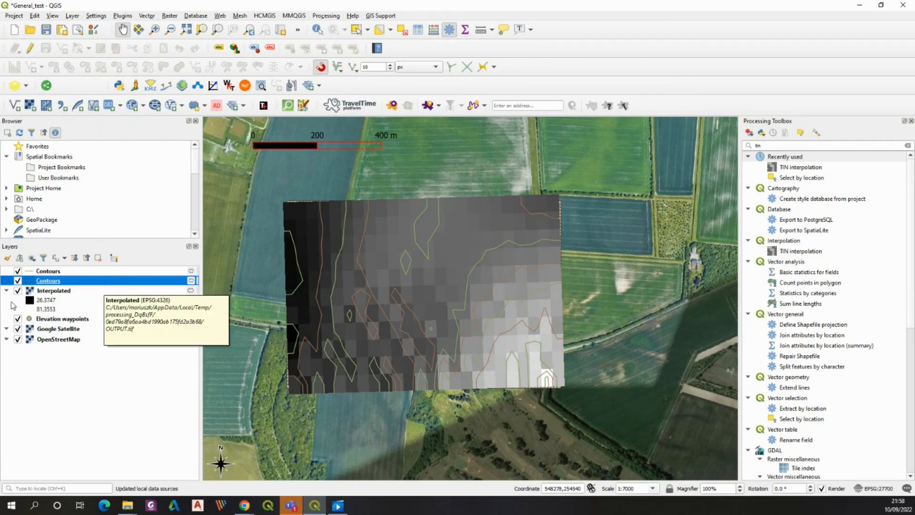
click(83, 394)
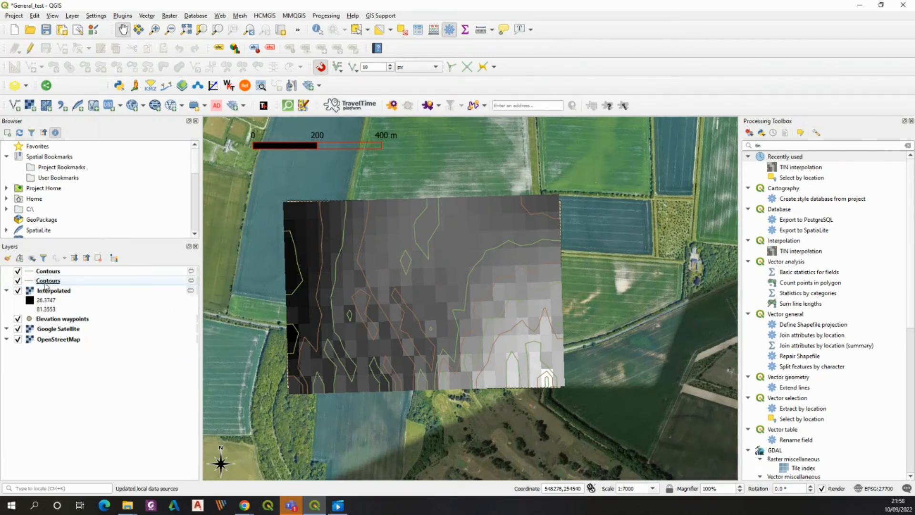
Step: Style the Contours layer directly above the Interpolated raster as a black dash line
right_click(45, 281)
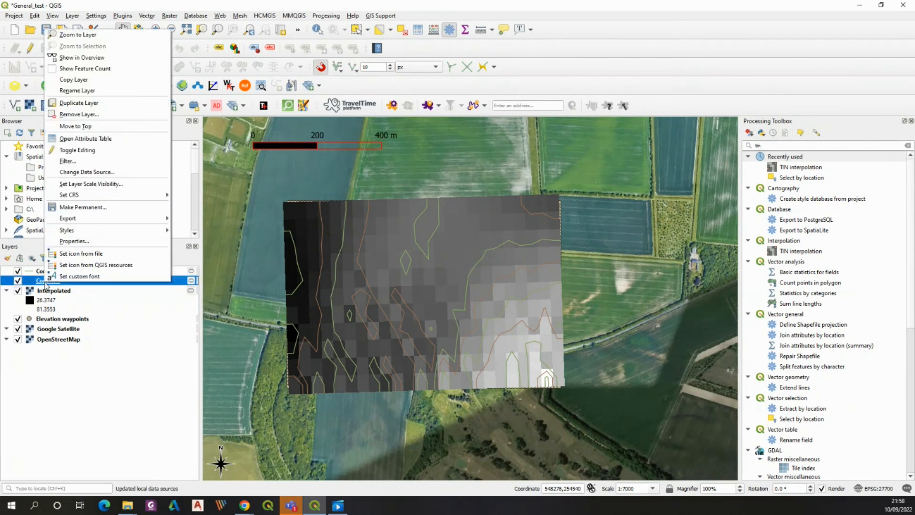
click(75, 243)
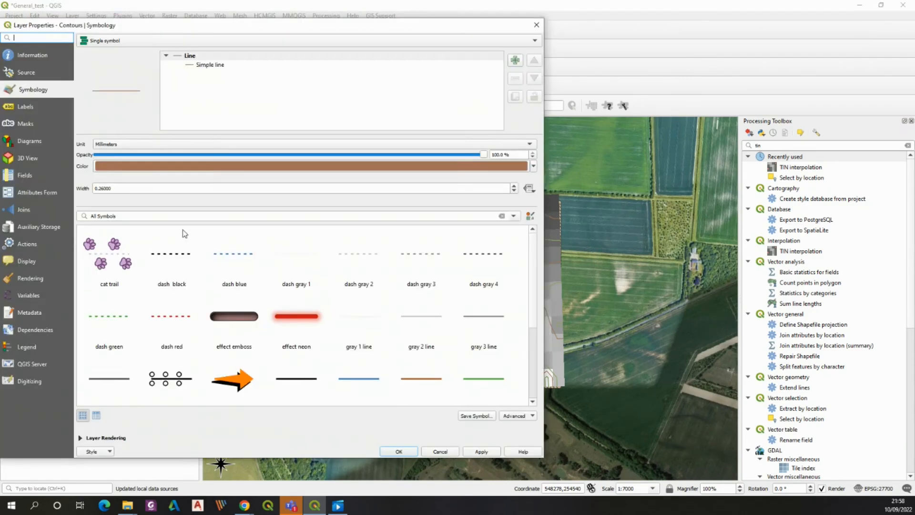
click(199, 69)
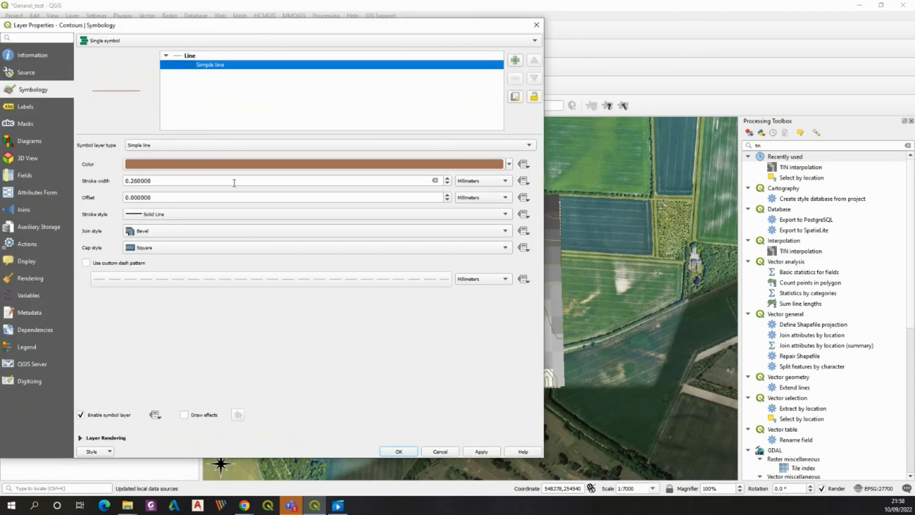
click(241, 167)
drag(287, 307, 299, 413)
click(395, 433)
click(159, 217)
click(149, 239)
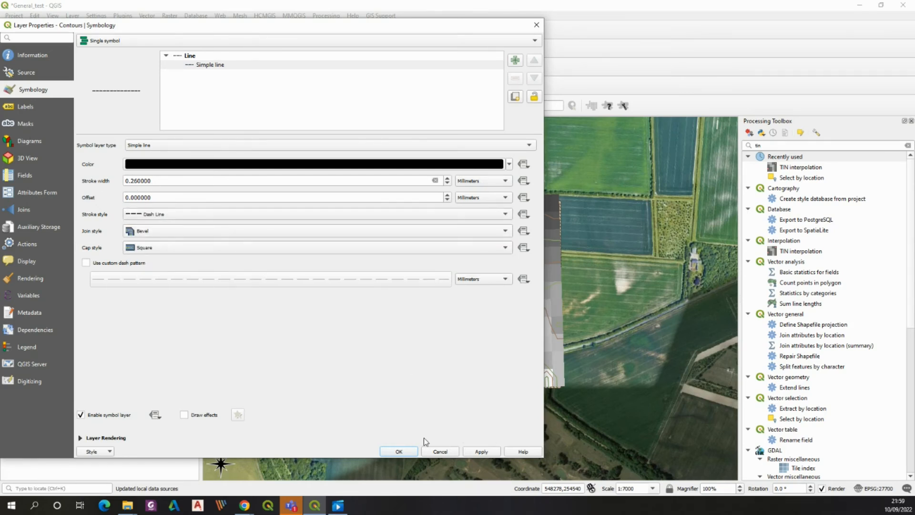
click(402, 452)
Step: Style the topmost Contours layer as a black solid line with a stroke width of 0.5 mm
right_click(51, 271)
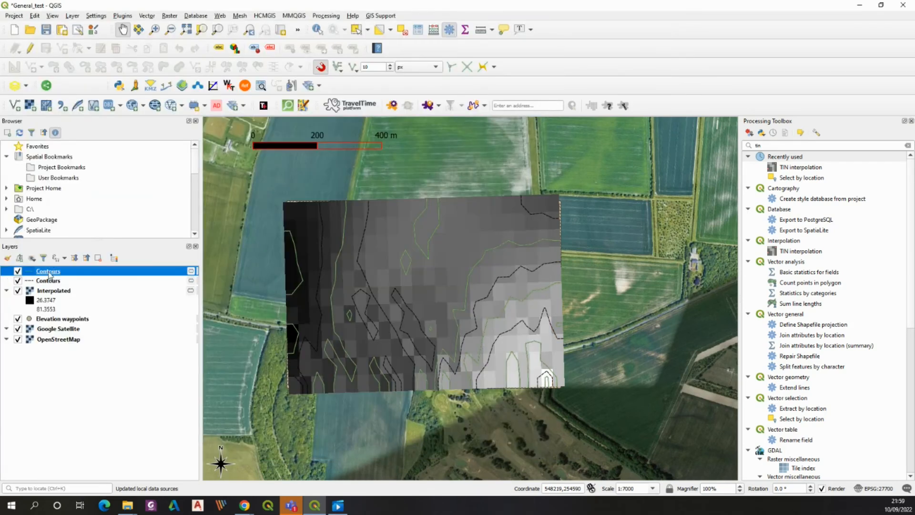
click(77, 471)
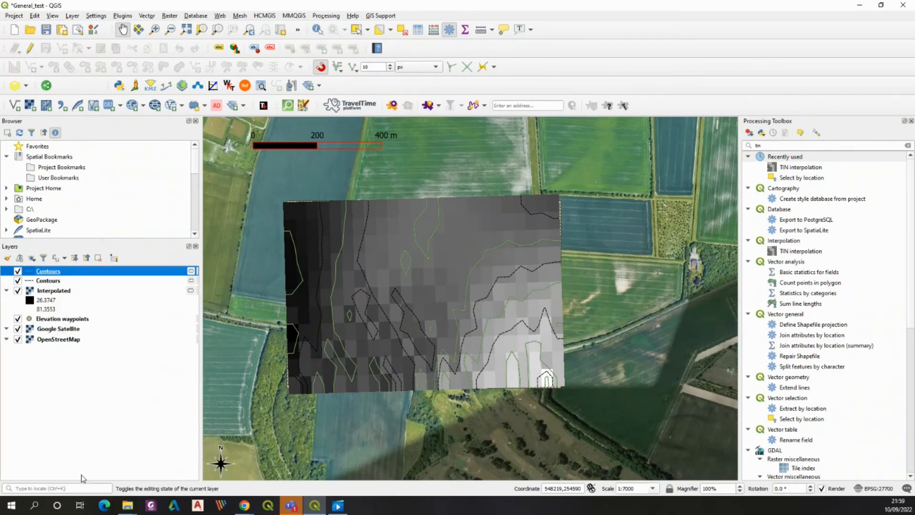
click(200, 67)
drag(152, 181, 131, 180)
text(5)
click(181, 197)
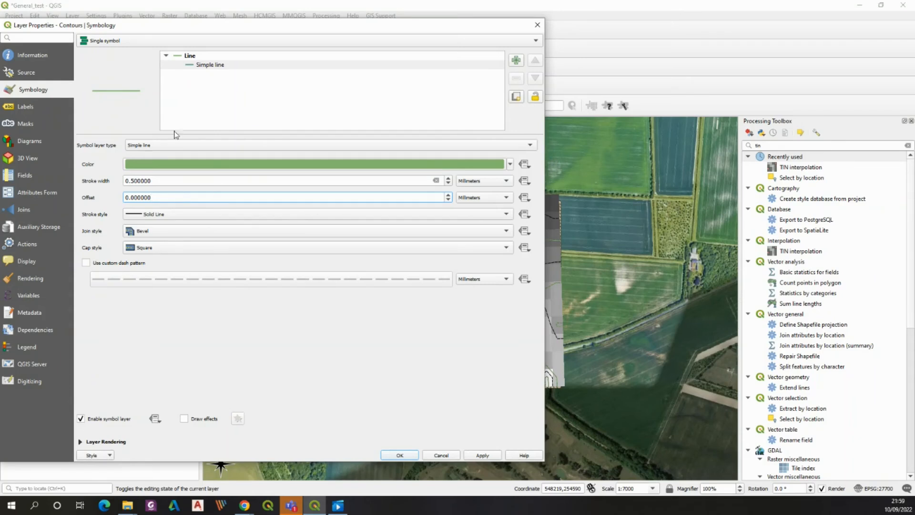
click(209, 165)
drag(290, 338, 295, 395)
click(388, 436)
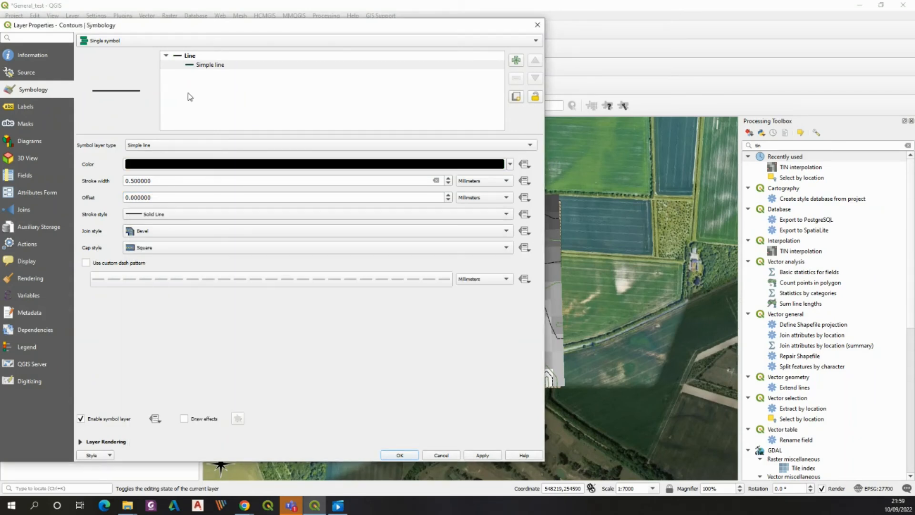
click(403, 454)
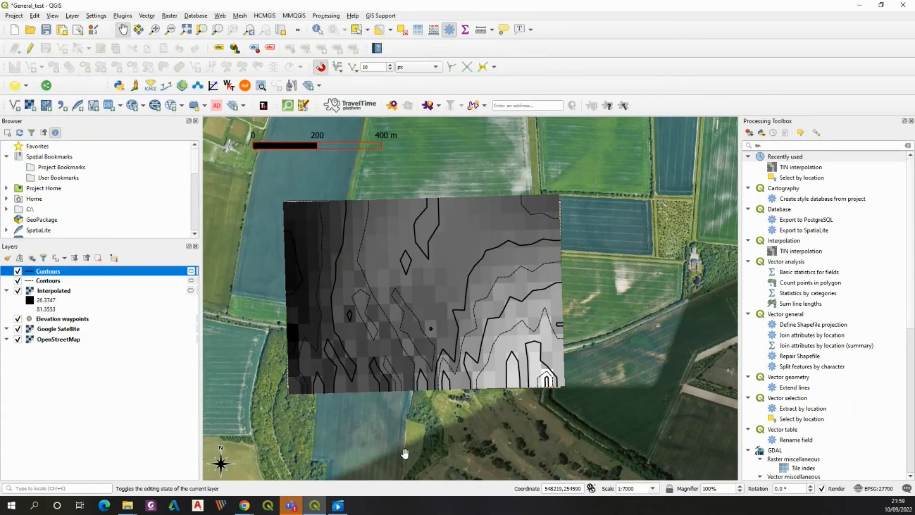
Step: Label the topmost Contours layer with single labels using the ELEV field
right_click(51, 272)
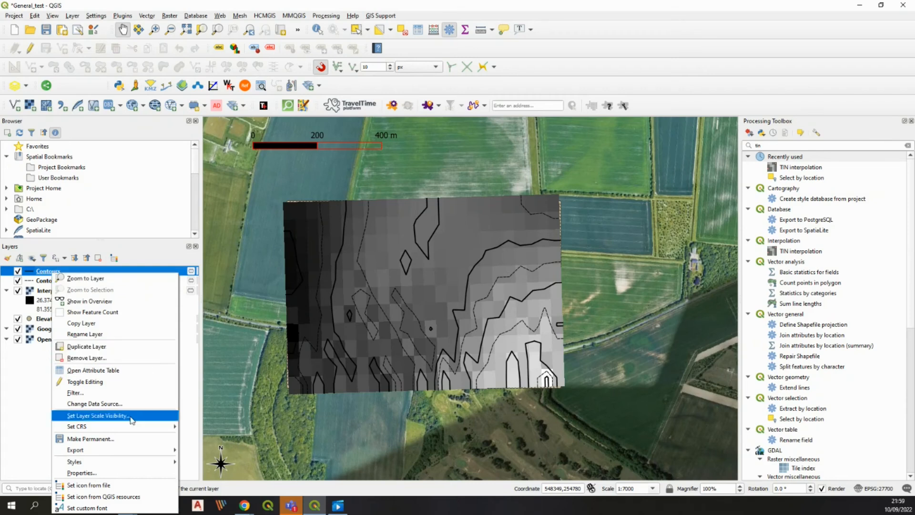
click(128, 473)
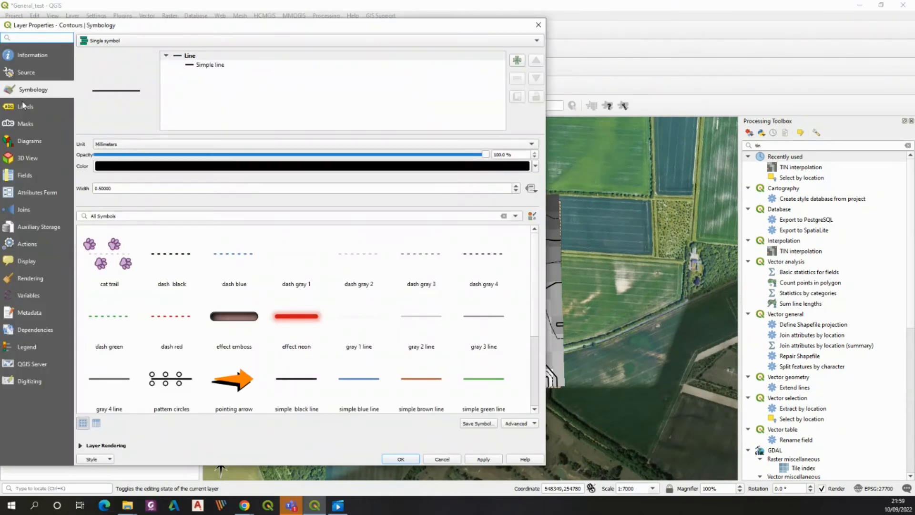
click(23, 105)
click(107, 41)
click(109, 51)
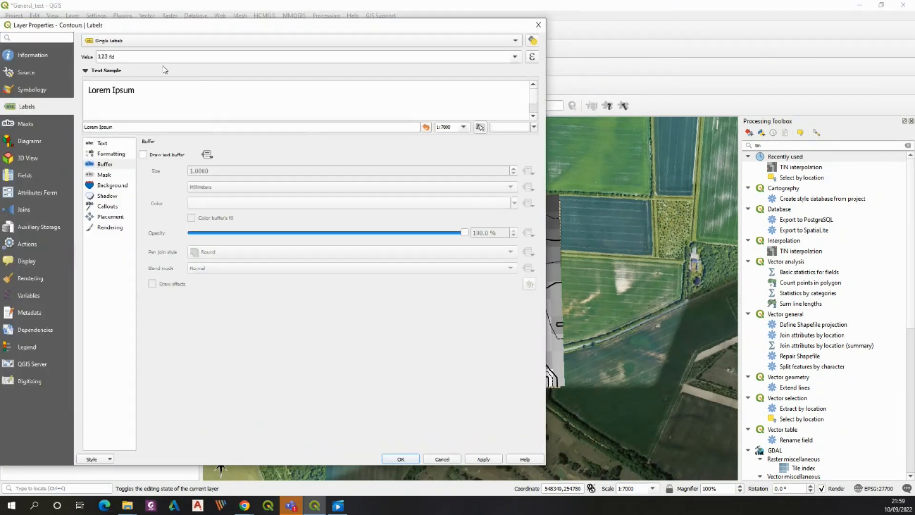
click(514, 57)
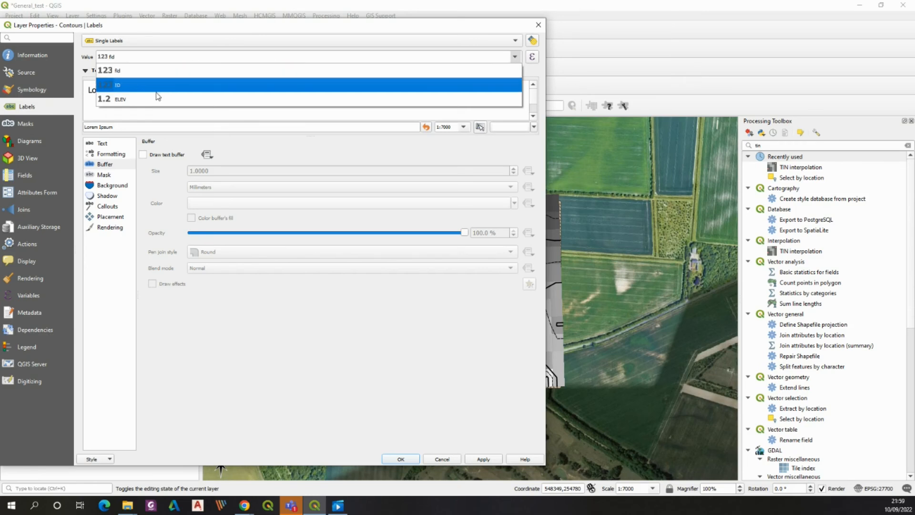
click(116, 99)
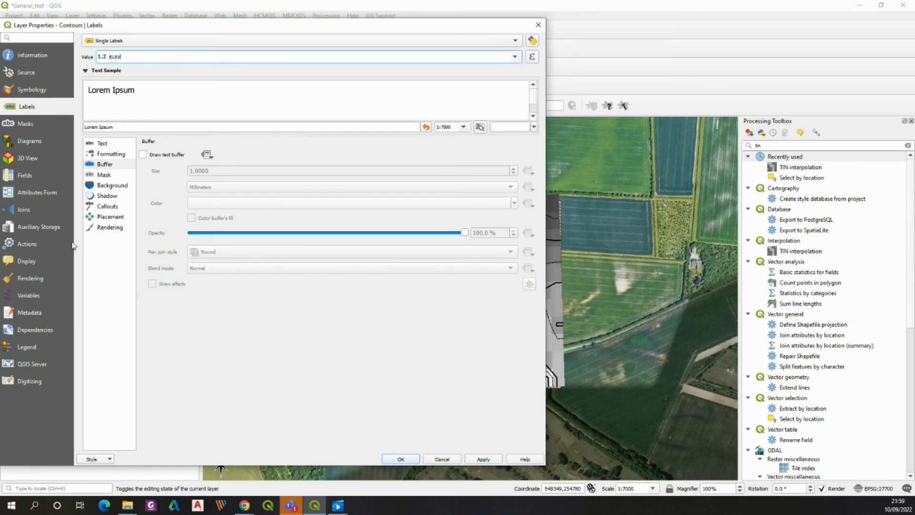
click(102, 143)
click(483, 459)
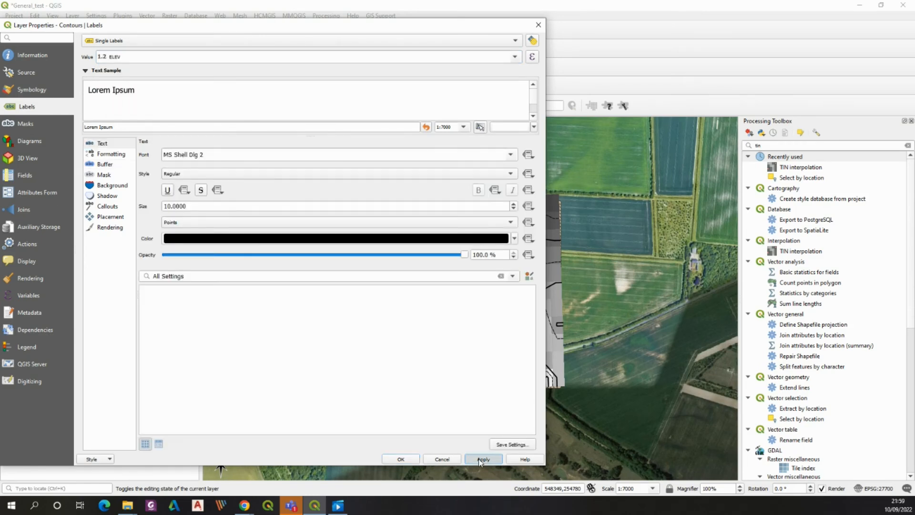
click(400, 459)
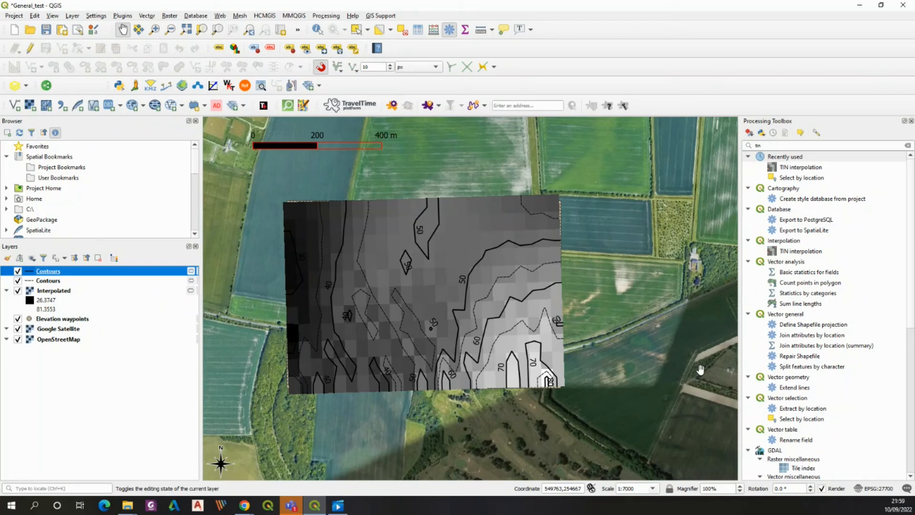
Step: Hide the Interpolated raster and the Elevation waypoints layer so the contours lie over the satellite imagery
click(18, 290)
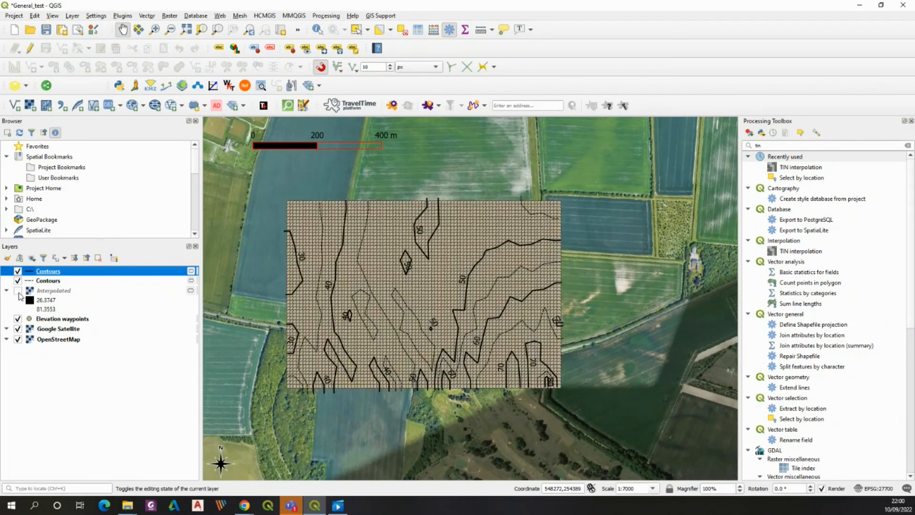
click(18, 319)
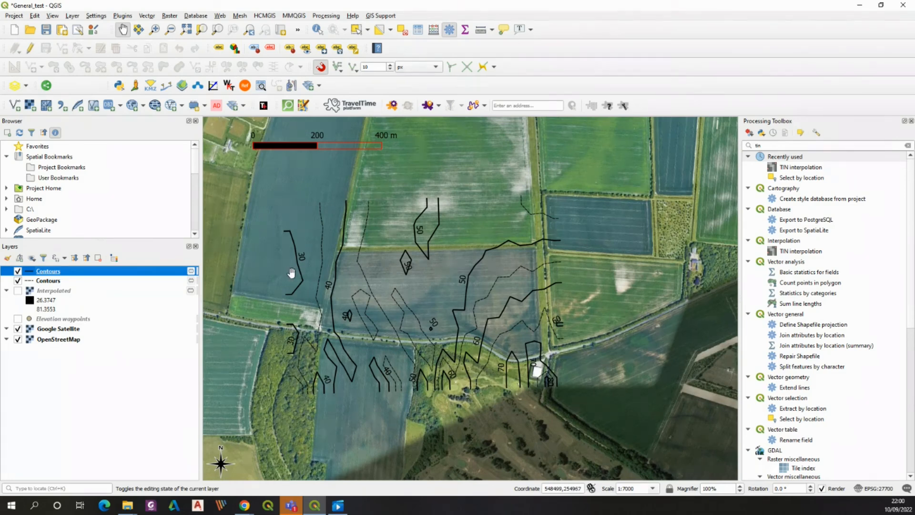
Step: Create a new temporary scratch layer with the geometry type Polygon / CurvePolygon
click(72, 17)
mouse_move(93, 38)
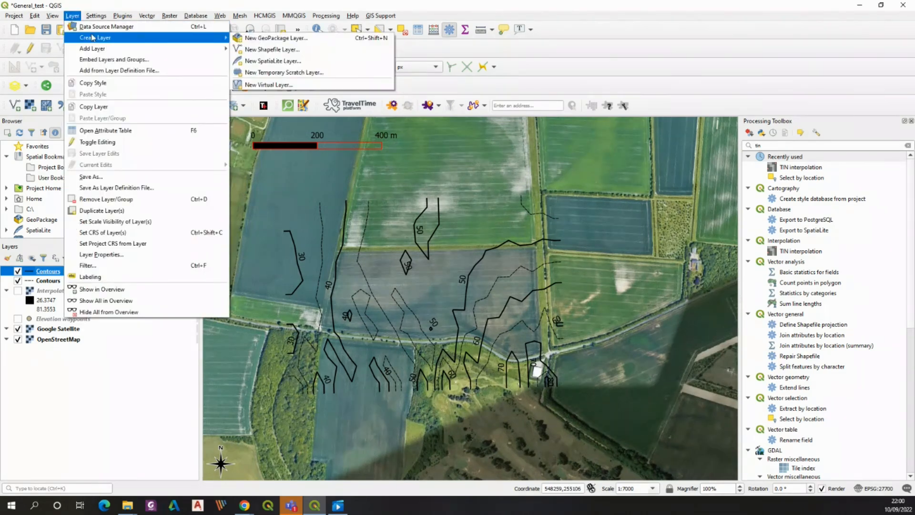
click(292, 75)
click(574, 209)
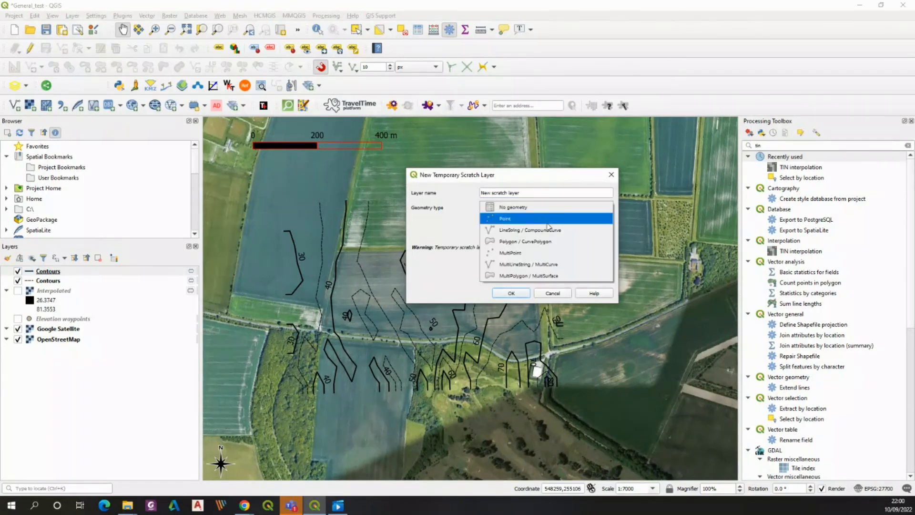
click(562, 233)
click(511, 293)
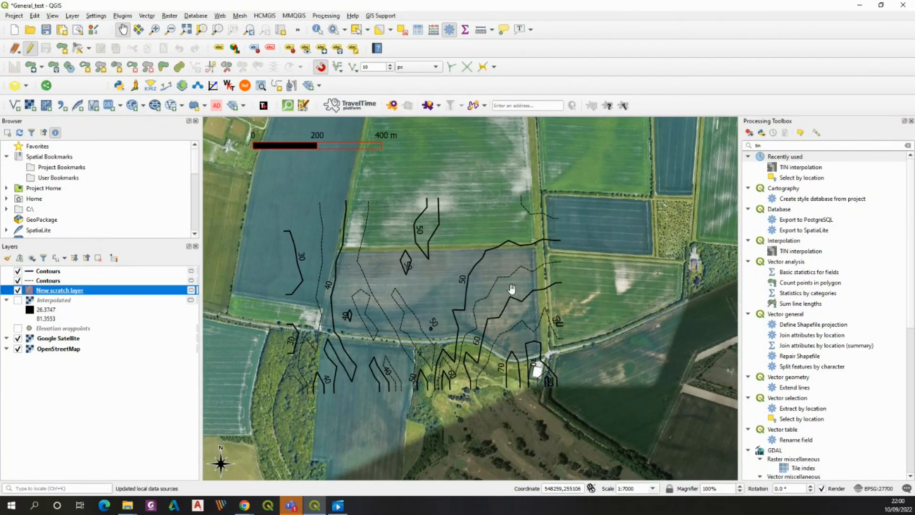
Step: Digitize a polygon around the central brown field, following its track edges, the northern hedge line and the curved road along its south side
click(61, 48)
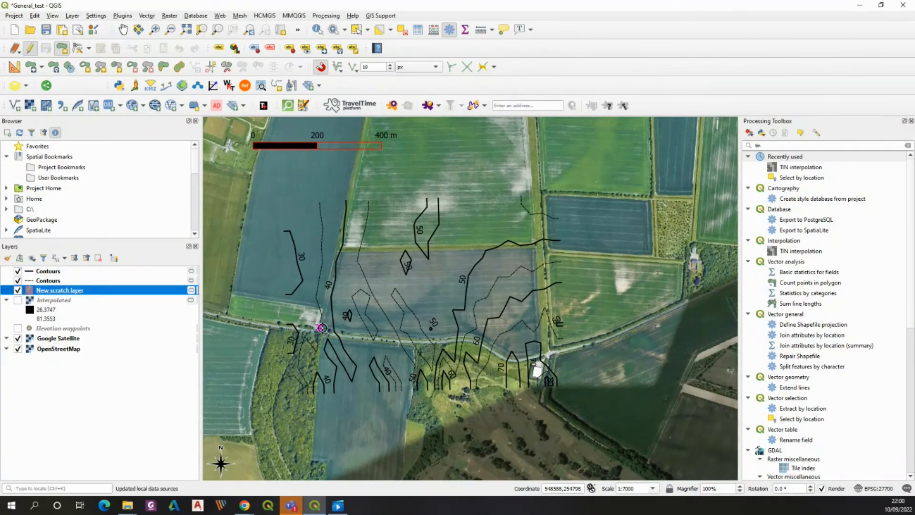
scroll(318, 333, up, 2)
click(321, 337)
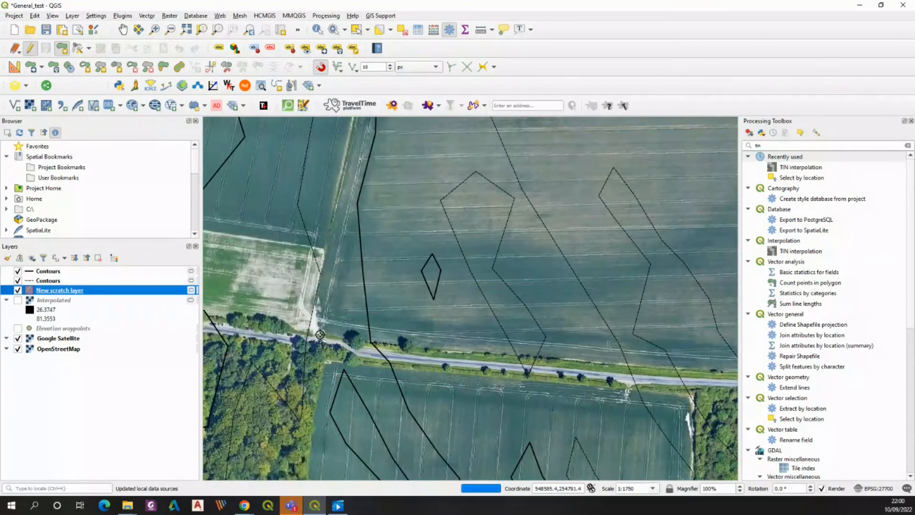
scroll(321, 338, down, 2)
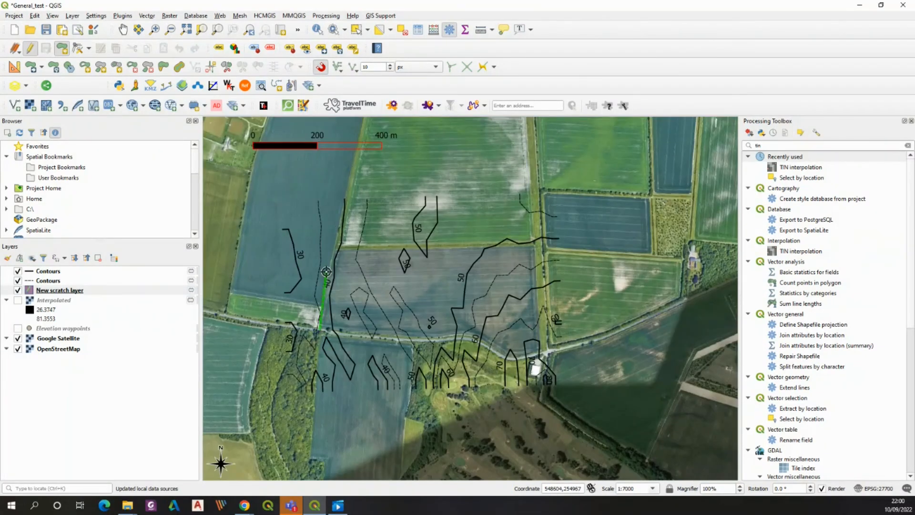
scroll(333, 257, up, 2)
click(335, 247)
click(607, 201)
click(719, 201)
scroll(477, 266, down, 2)
scroll(567, 256, up, 1)
scroll(559, 257, up, 1)
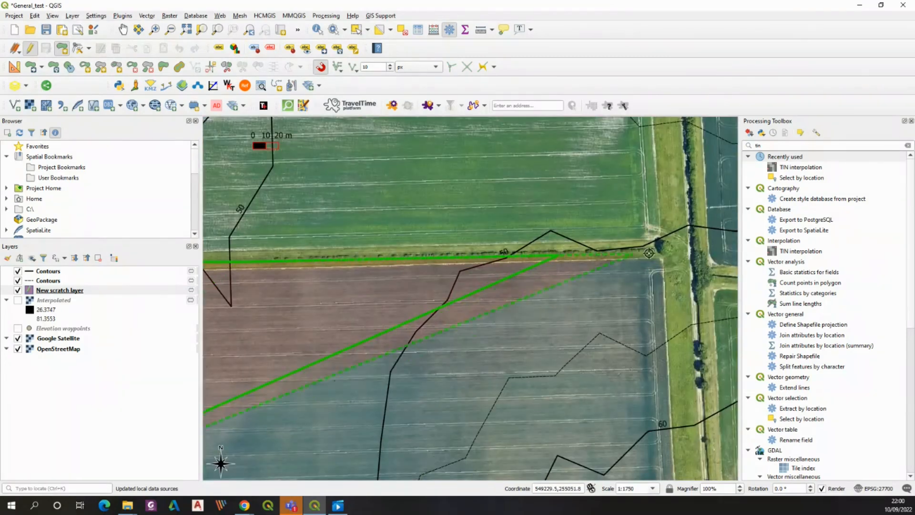
click(666, 253)
scroll(666, 252, down, 3)
scroll(667, 301, up, 3)
click(631, 342)
click(567, 358)
click(545, 362)
click(506, 363)
click(478, 352)
click(423, 318)
click(365, 288)
click(318, 280)
click(279, 281)
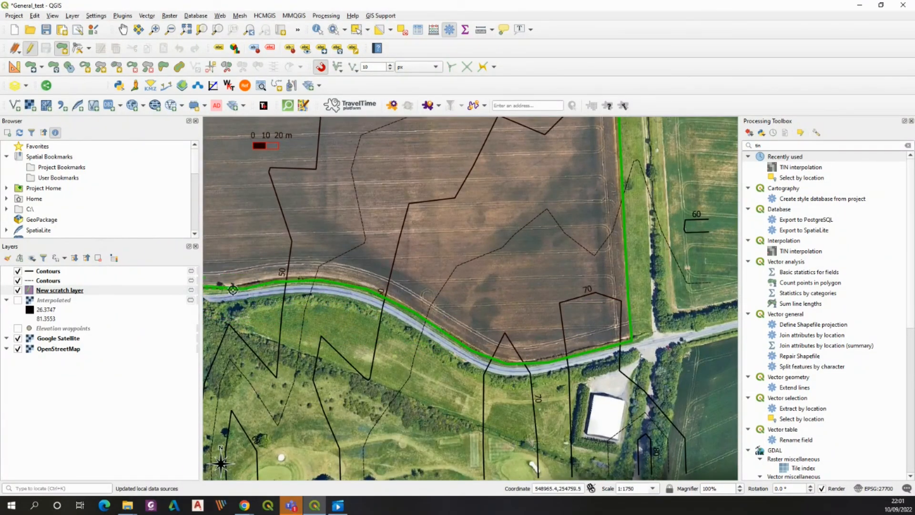
click(232, 288)
scroll(453, 258, down, 2)
scroll(271, 254, up, 2)
scroll(444, 269, down, 1)
scroll(560, 277, up, 1)
click(561, 278)
click(490, 273)
click(413, 266)
click(295, 256)
scroll(294, 256, down, 2)
scroll(244, 247, up, 2)
click(334, 269)
right_click(334, 268)
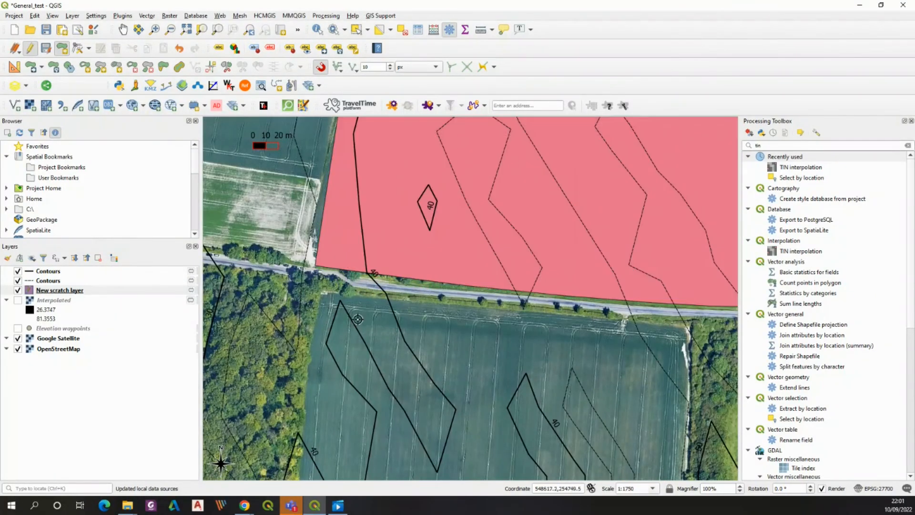
scroll(348, 337, down, 2)
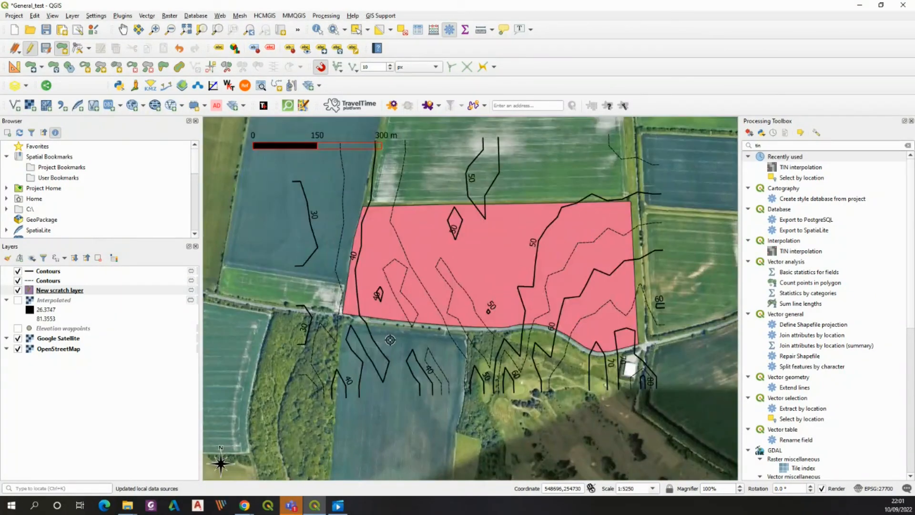
right_click(62, 290)
click(89, 251)
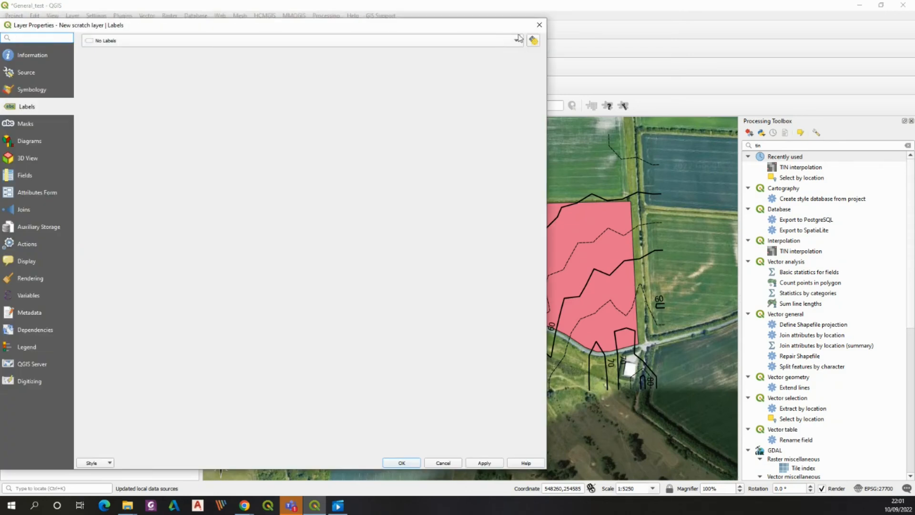
key(Escape)
Step: Style the New scratch layer polygon with a fully transparent fill and a stroke width of 0.8 mm
right_click(51, 292)
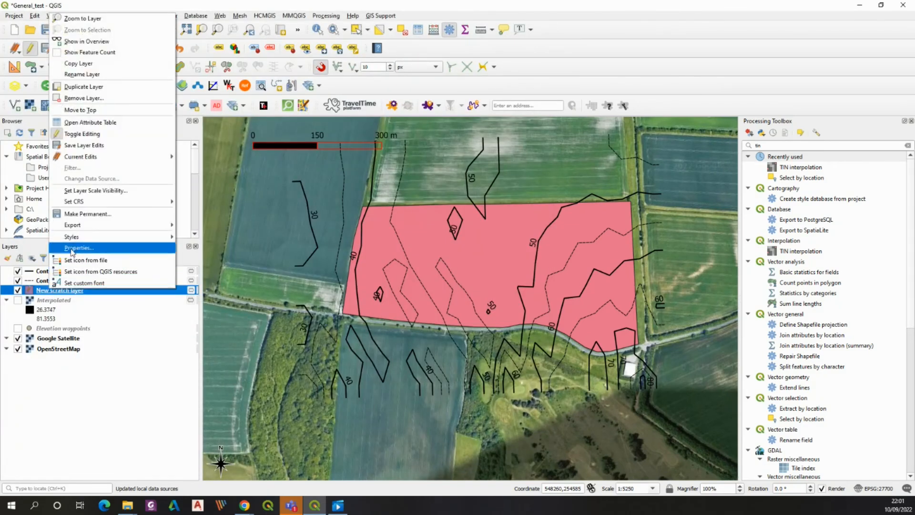
mouse_move(76, 239)
click(215, 437)
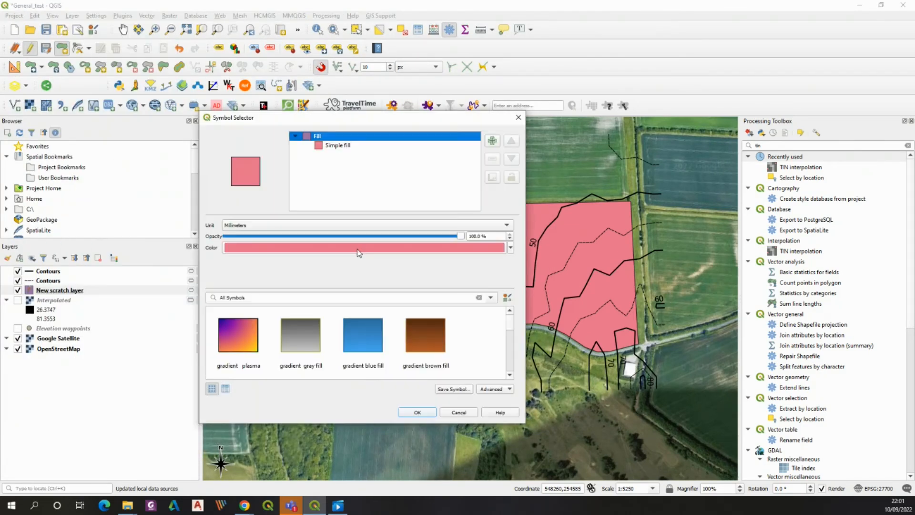
click(359, 250)
drag(446, 315, 304, 318)
click(334, 148)
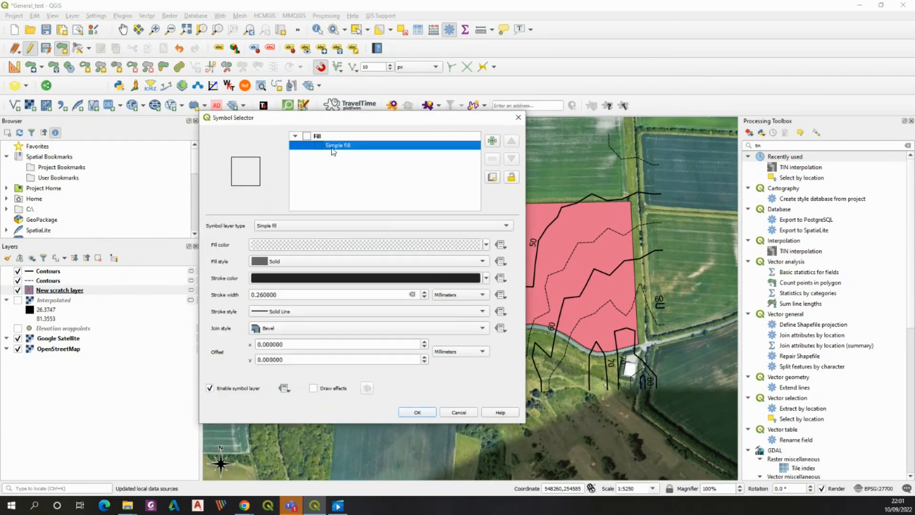
drag(272, 295, 257, 297)
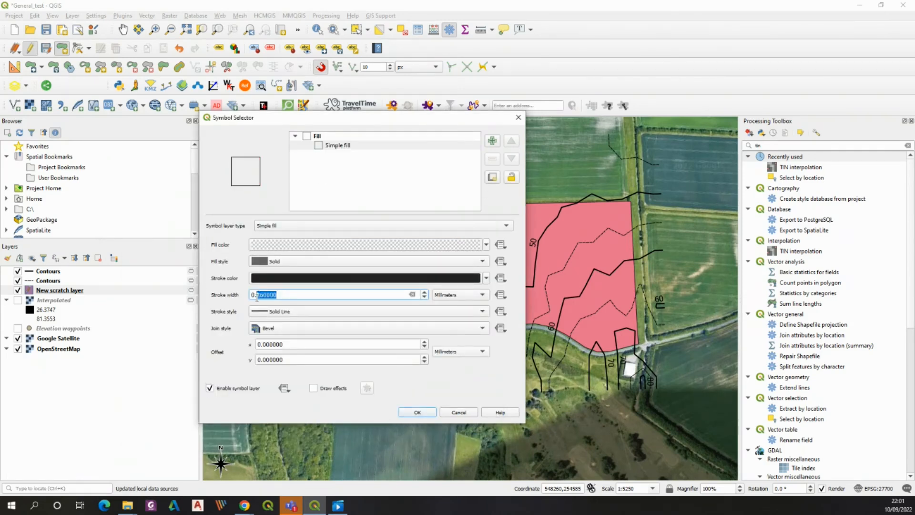
text(8)
click(417, 412)
scroll(591, 375, down, 1)
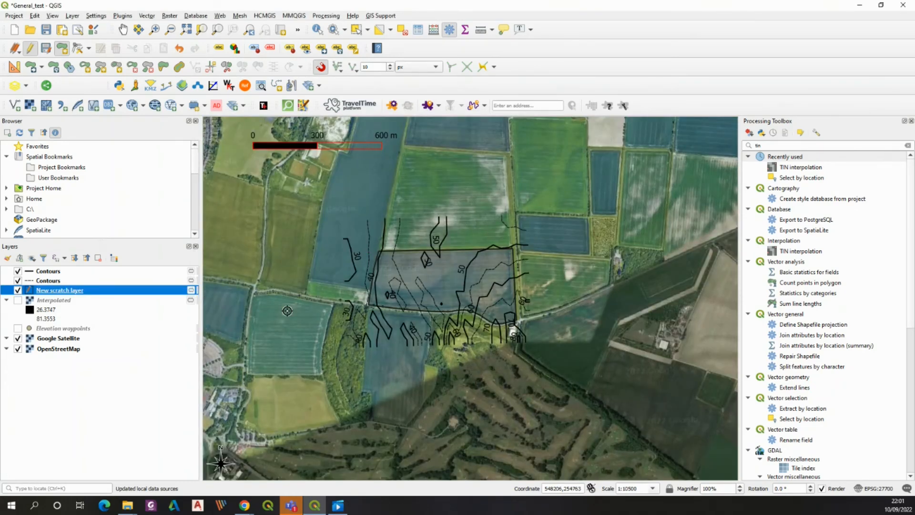
click(142, 17)
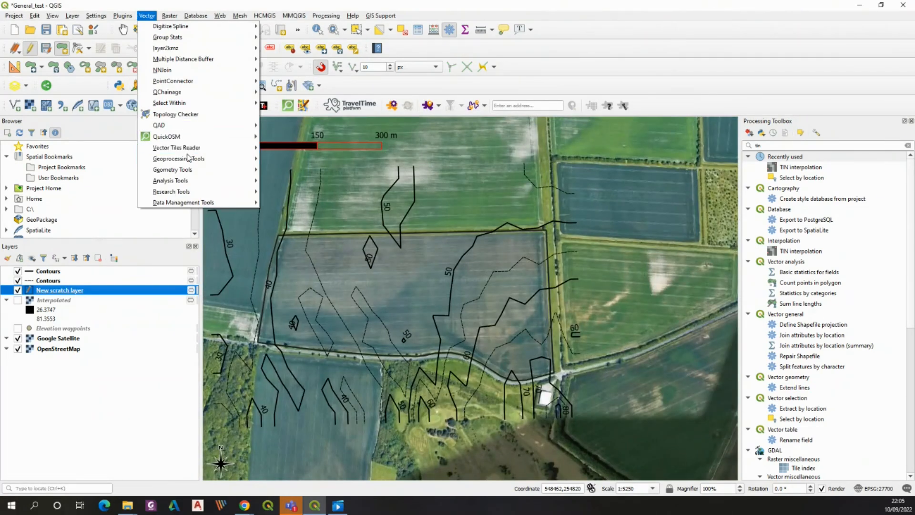
mouse_move(189, 159)
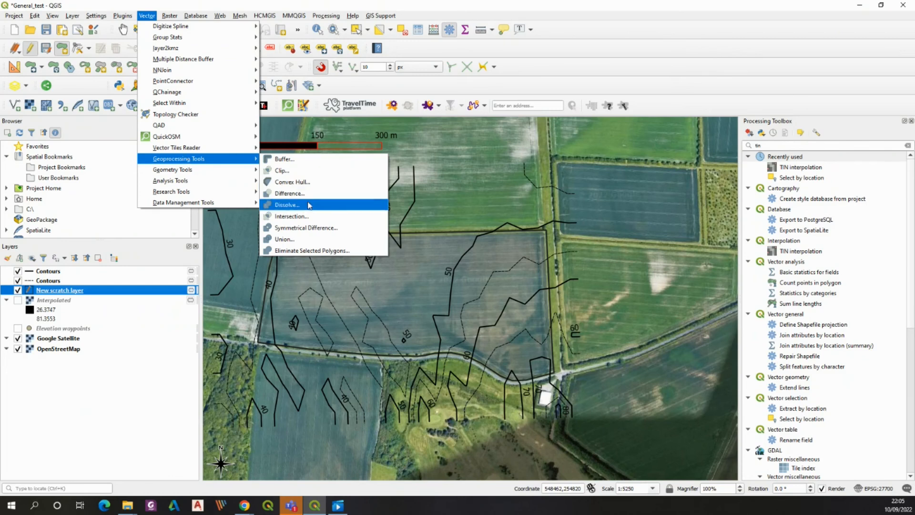
click(305, 216)
click(395, 122)
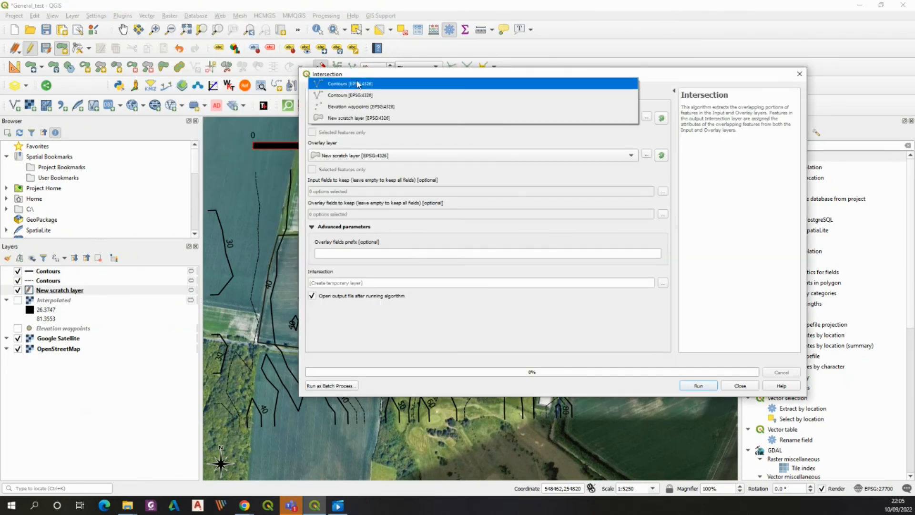
click(800, 75)
click(800, 74)
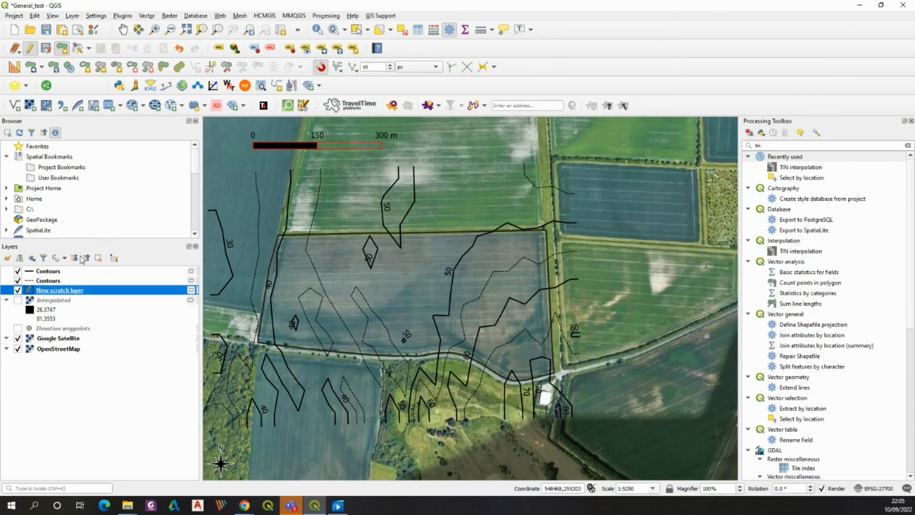
Step: Rename the solid-line Contours layer, the upper of the two contour layers, as Contours10
click(52, 271)
right_click(53, 272)
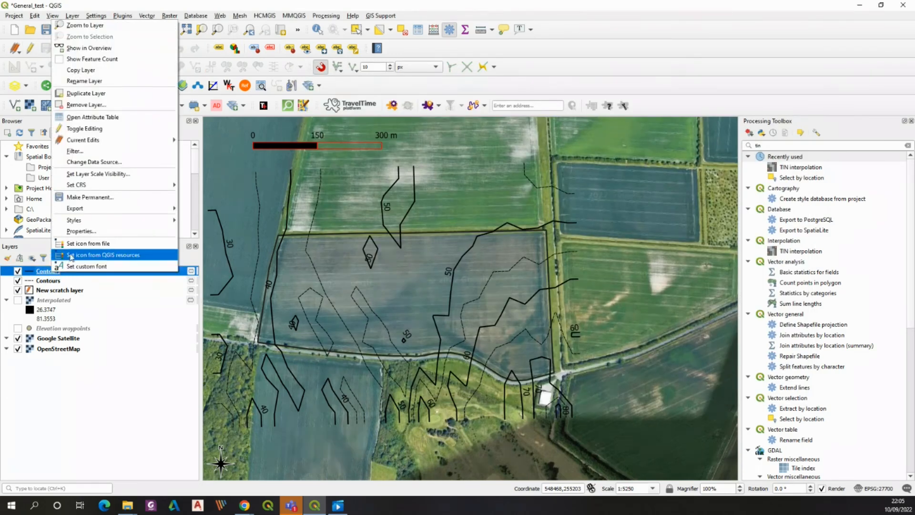
click(92, 82)
click(62, 270)
text(1)
key(Return)
Step: Rename the dashed-line Contours layer as Contours5
right_click(56, 280)
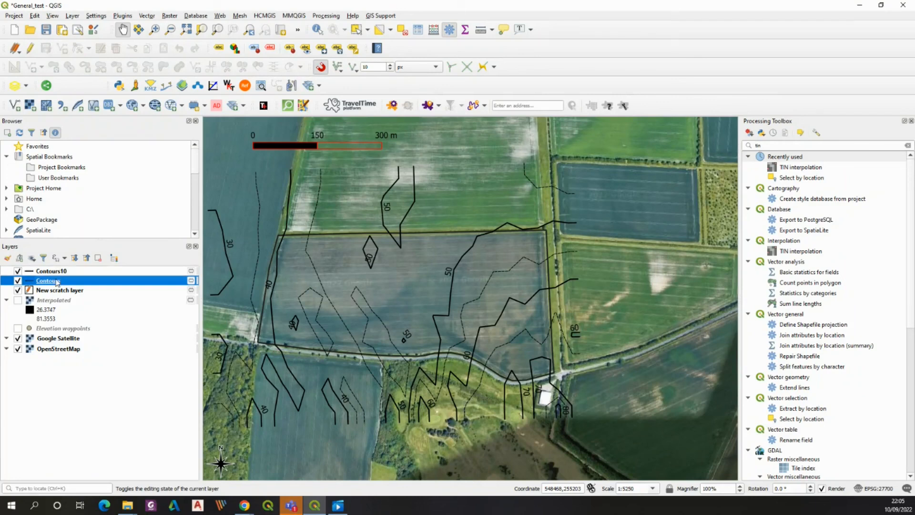
click(88, 75)
click(64, 280)
text(9)
right_click(63, 281)
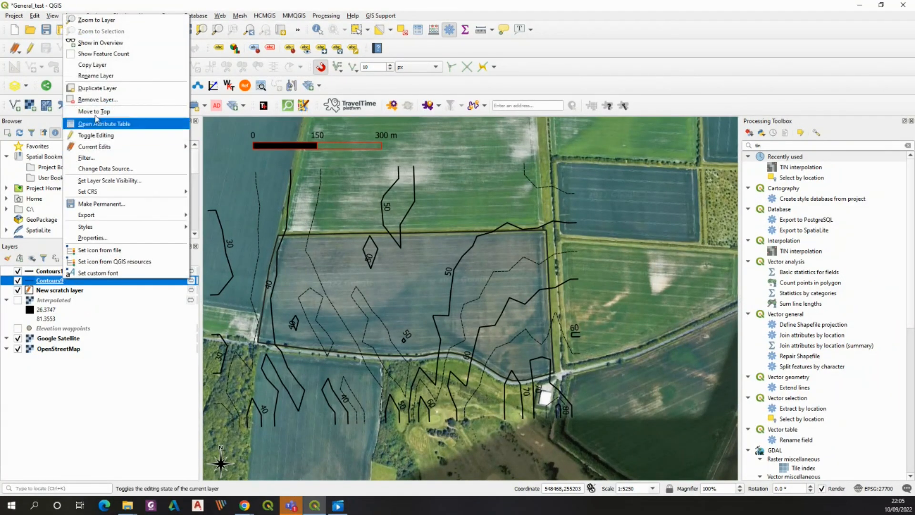
click(88, 81)
click(61, 280)
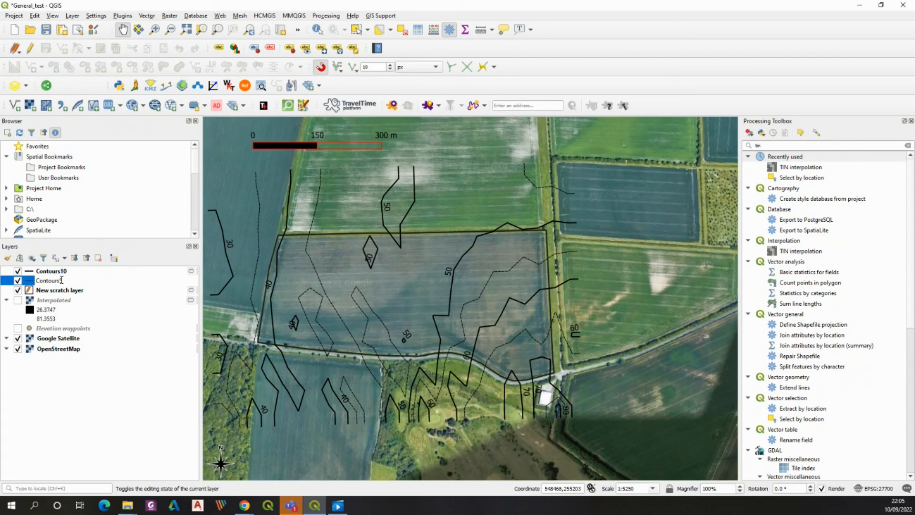
key(Return)
Step: Set up the Intersection geoprocessing tool with Contours5 as the input layer and New scratch layer as the overlay layer
click(122, 16)
mouse_move(96, 16)
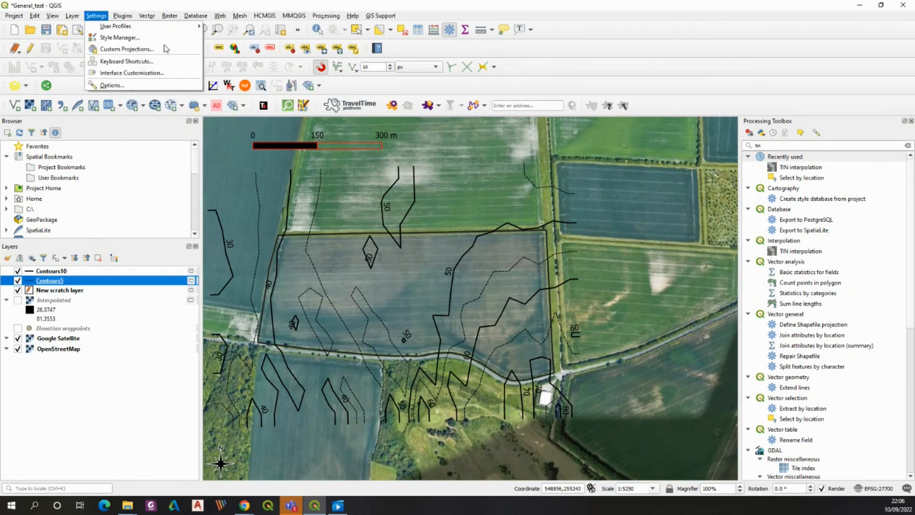
mouse_move(146, 16)
mouse_move(180, 159)
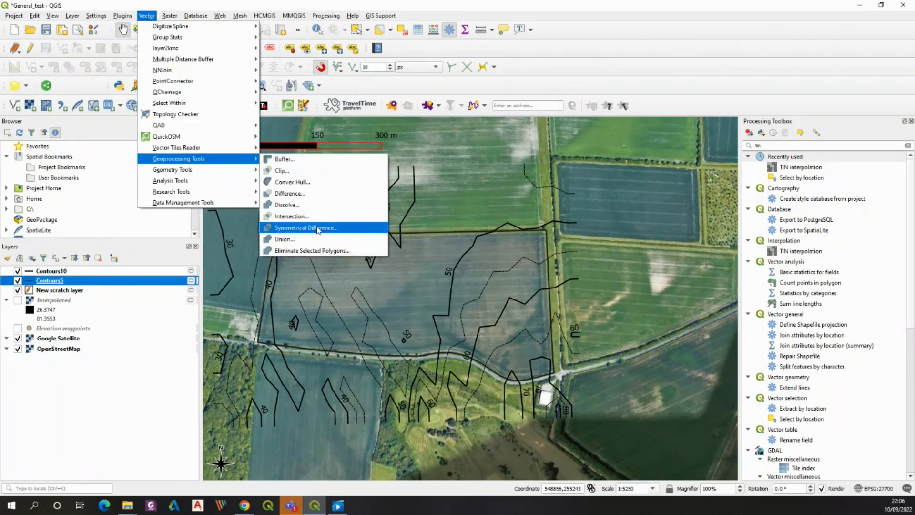
click(309, 217)
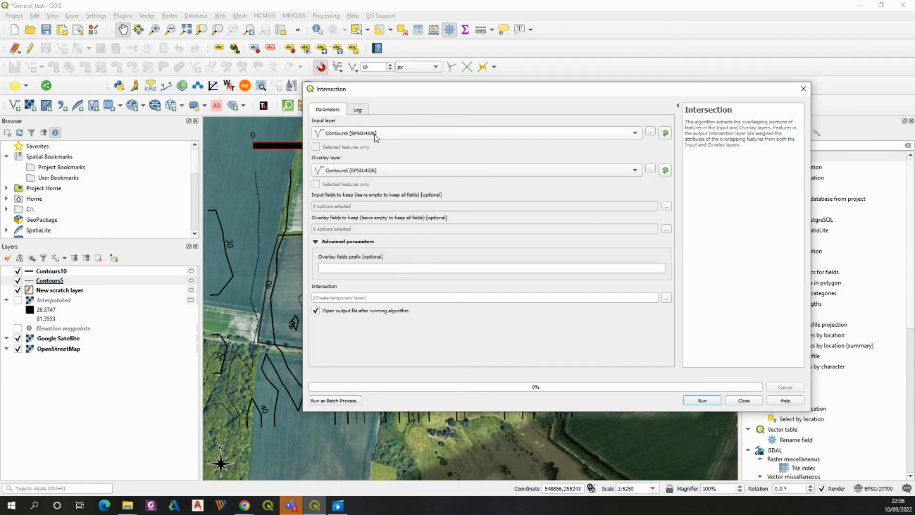
click(404, 171)
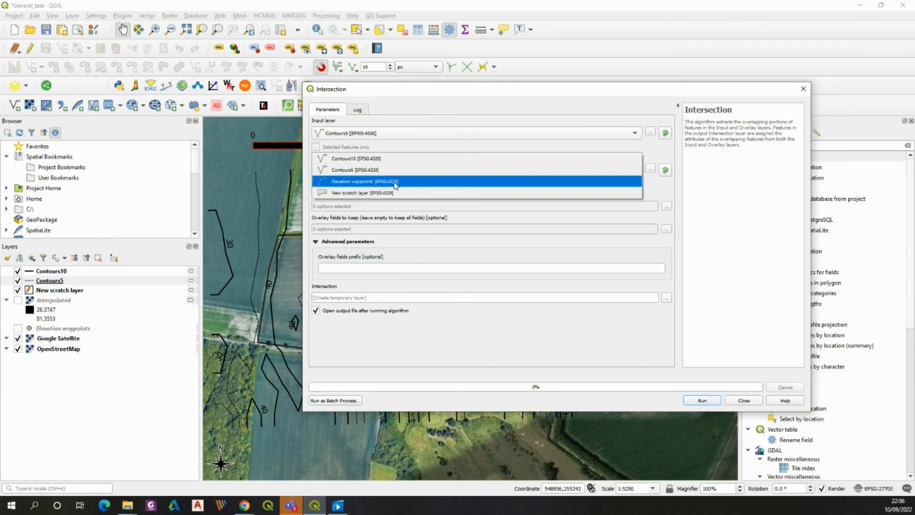
click(393, 193)
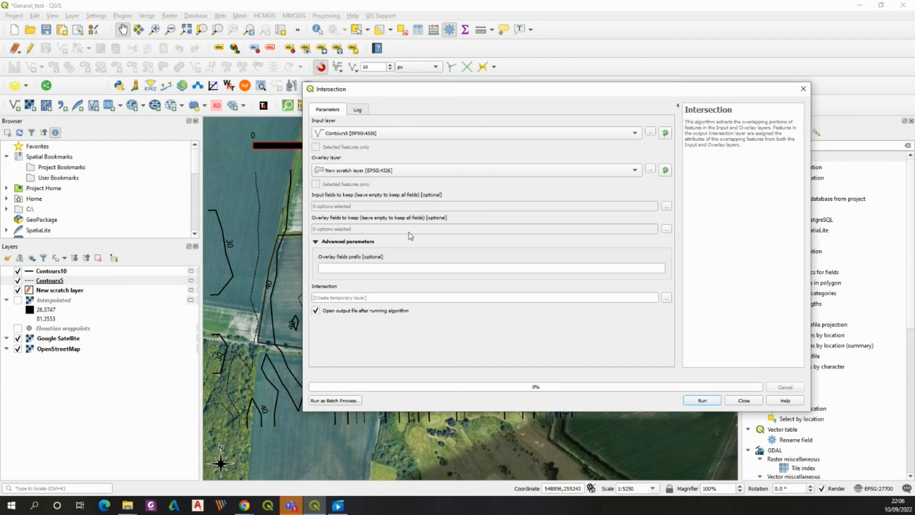
Step: Keep all input fields (fid, ID and ELEV) and run the intersection to a temporary layer
click(666, 207)
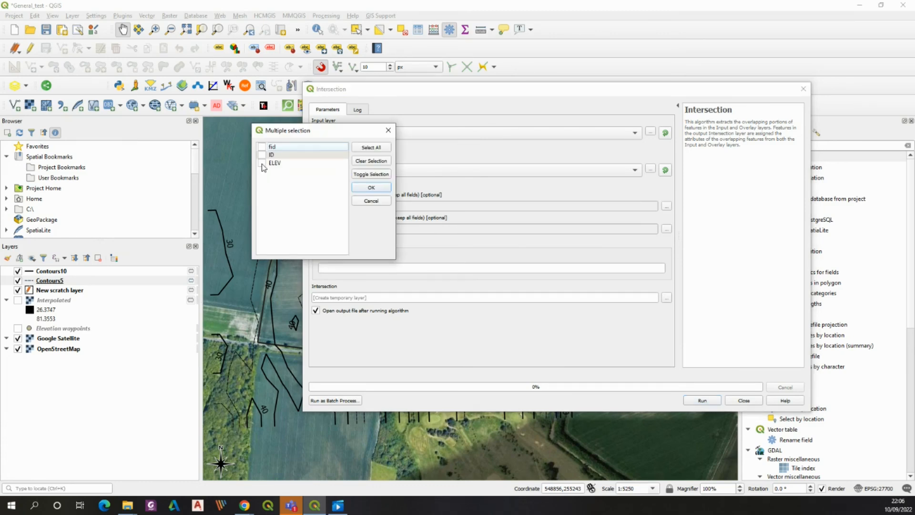
click(388, 130)
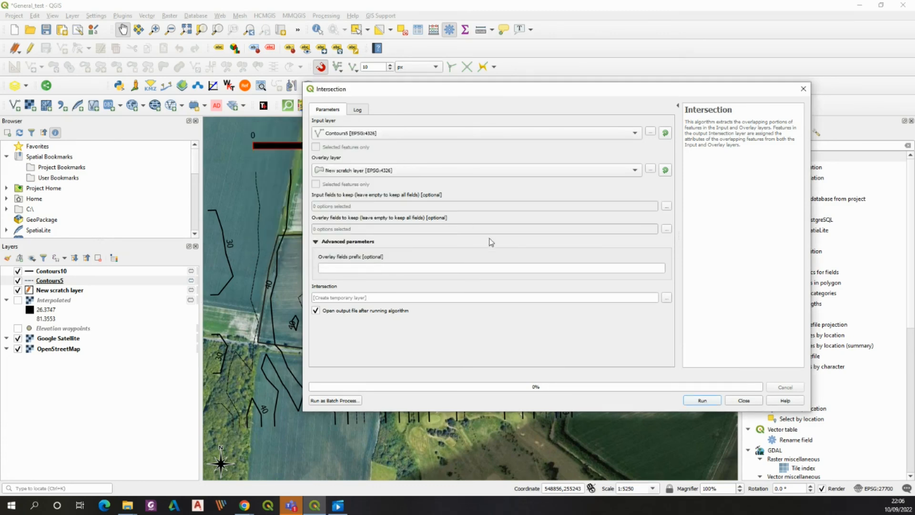
click(667, 207)
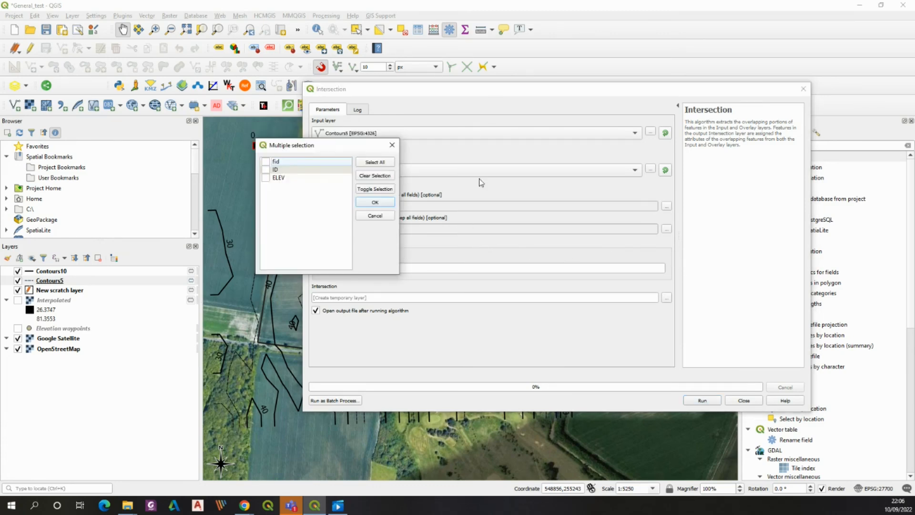
click(375, 162)
click(374, 202)
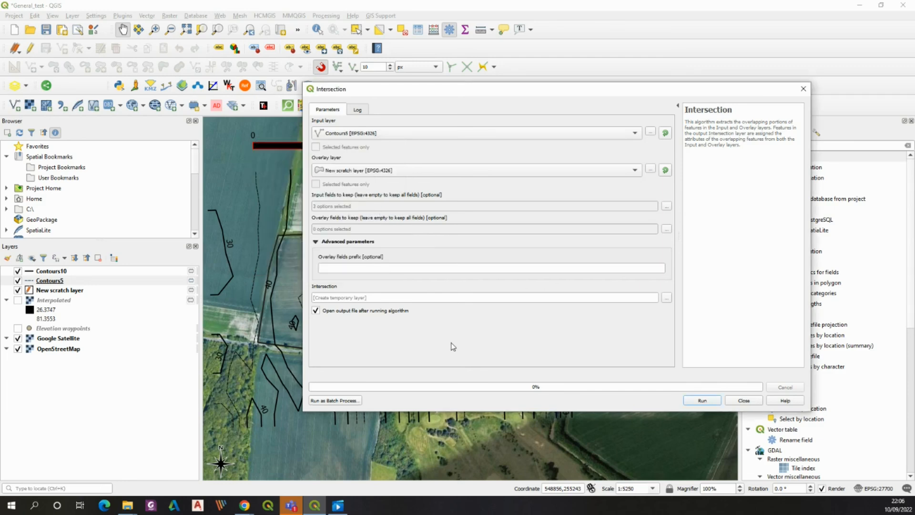
click(702, 400)
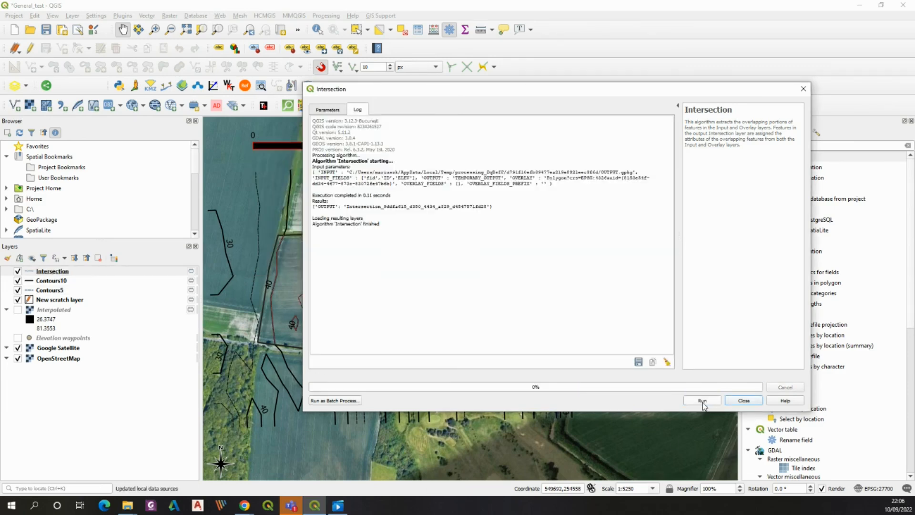
click(803, 89)
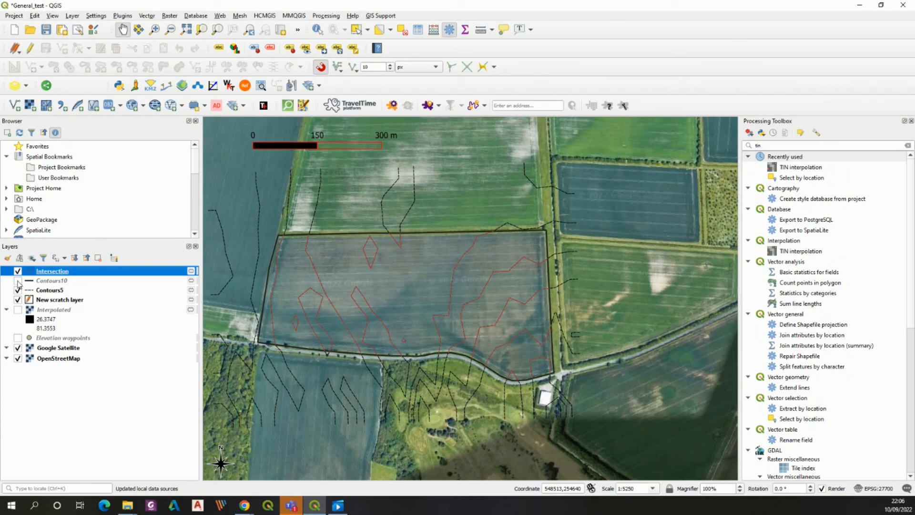
Step: Rename the clipped 5 m contour layer as Intersection5
right_click(58, 272)
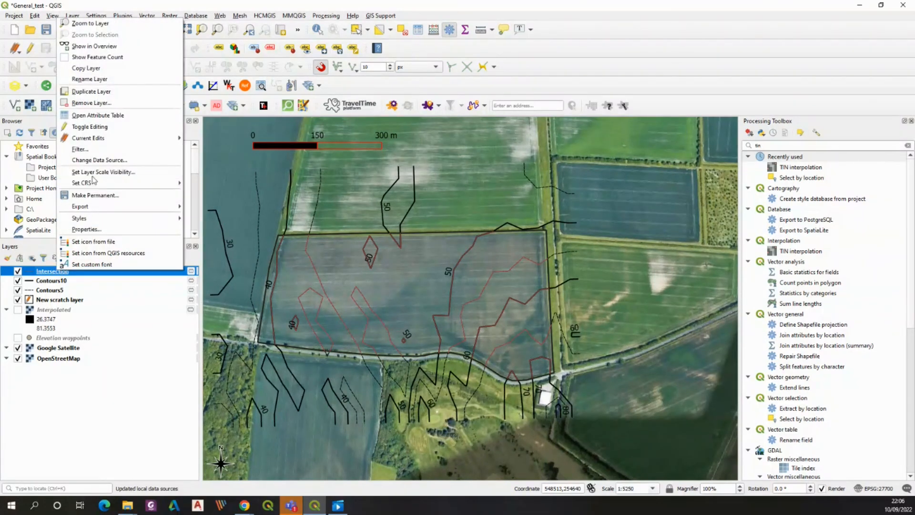
click(96, 80)
key(End)
text(5)
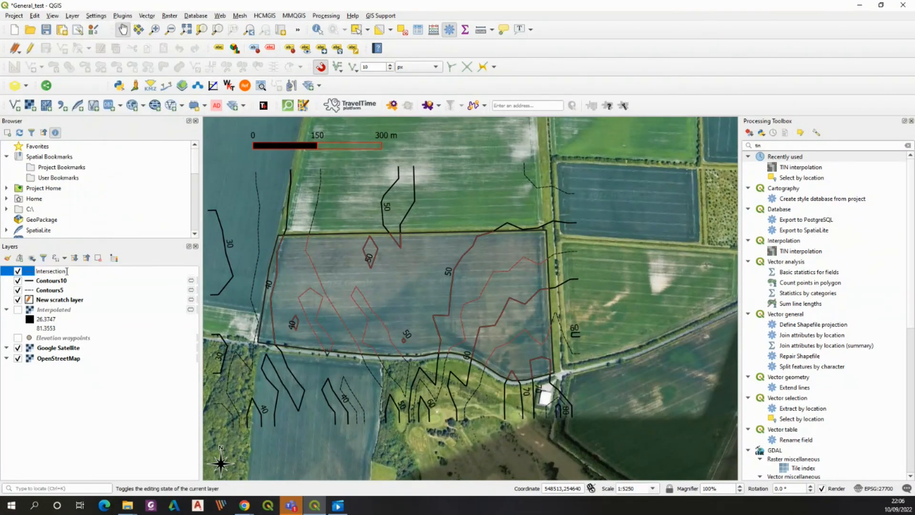
key(Return)
Step: Run the Intersection geoprocessing tool to a temporary layer, with Contours10 as input and New scratch layer as overlay
click(147, 15)
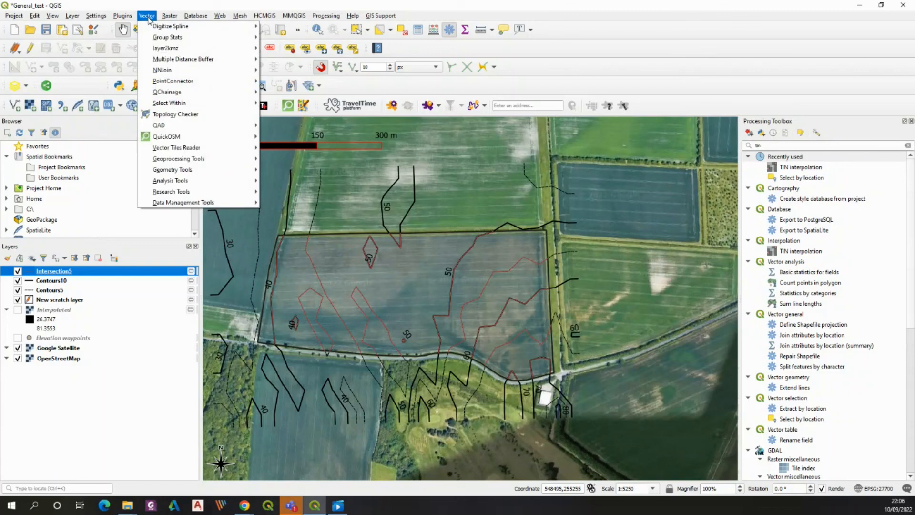
mouse_move(195, 160)
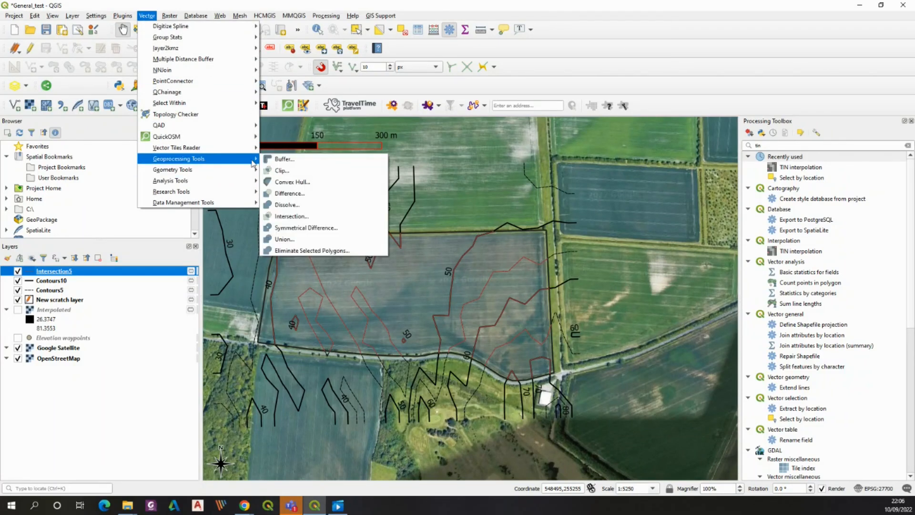
click(296, 216)
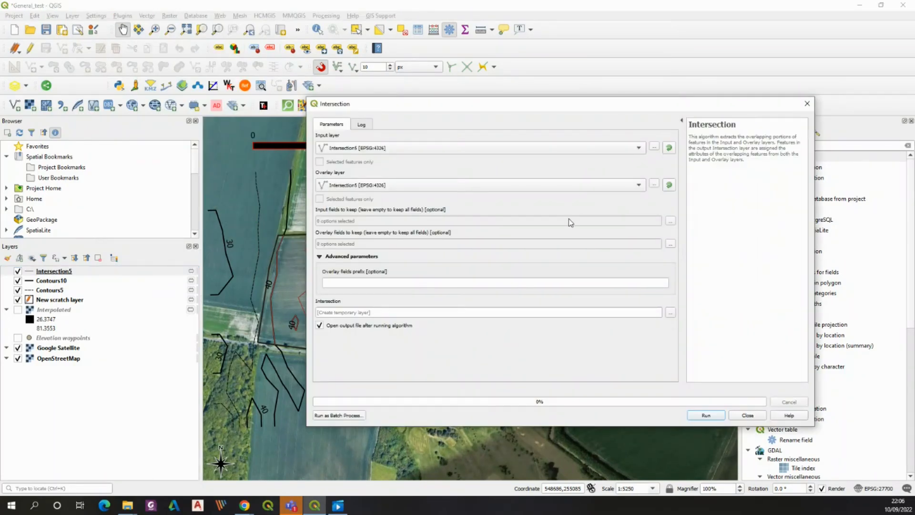
click(421, 147)
click(410, 116)
click(414, 186)
click(376, 196)
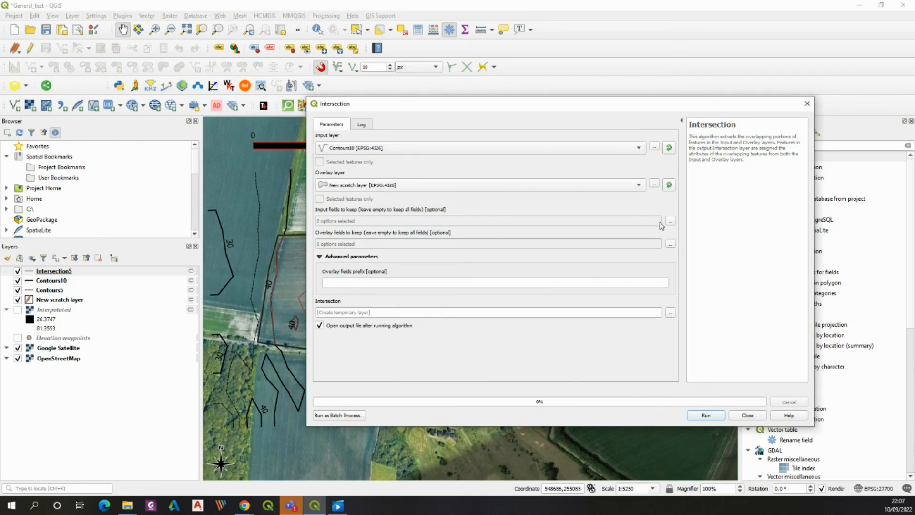
click(670, 221)
click(375, 203)
click(706, 415)
click(807, 104)
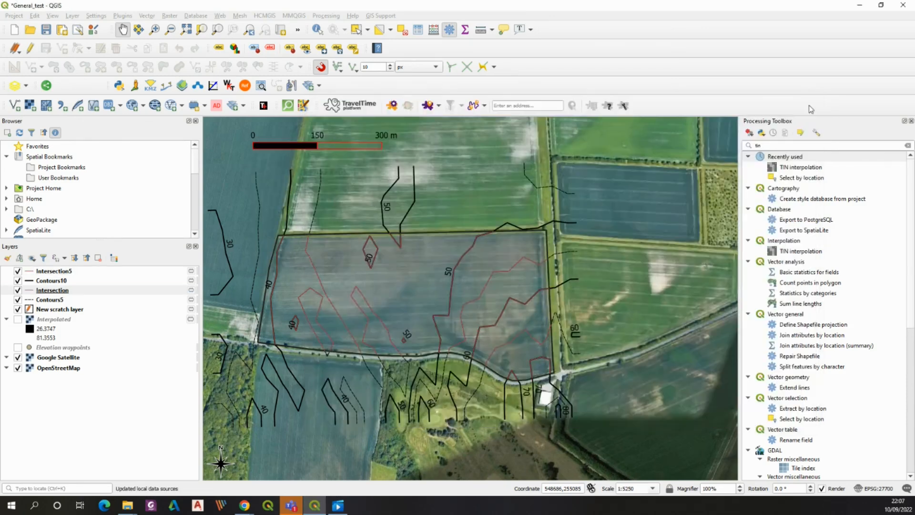
Step: Rename the intersection layer made from Contours10 as Intersection10
right_click(47, 290)
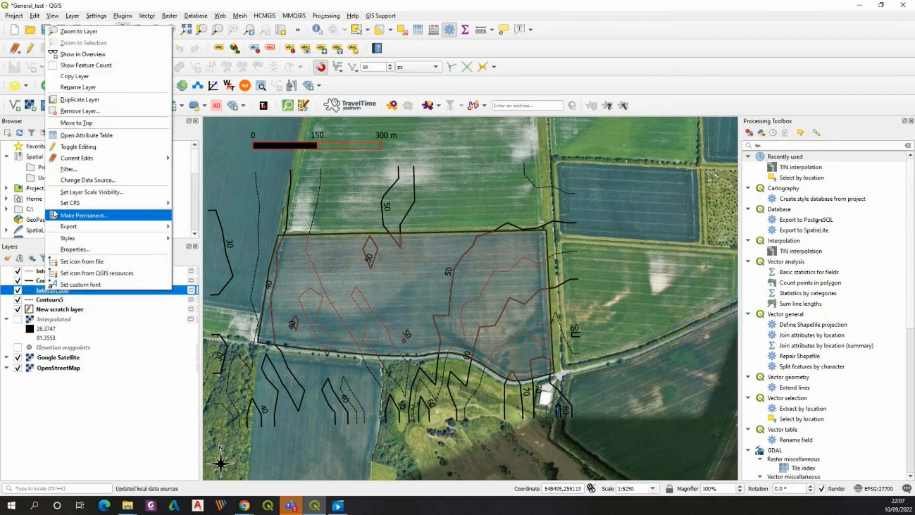
click(67, 88)
click(71, 289)
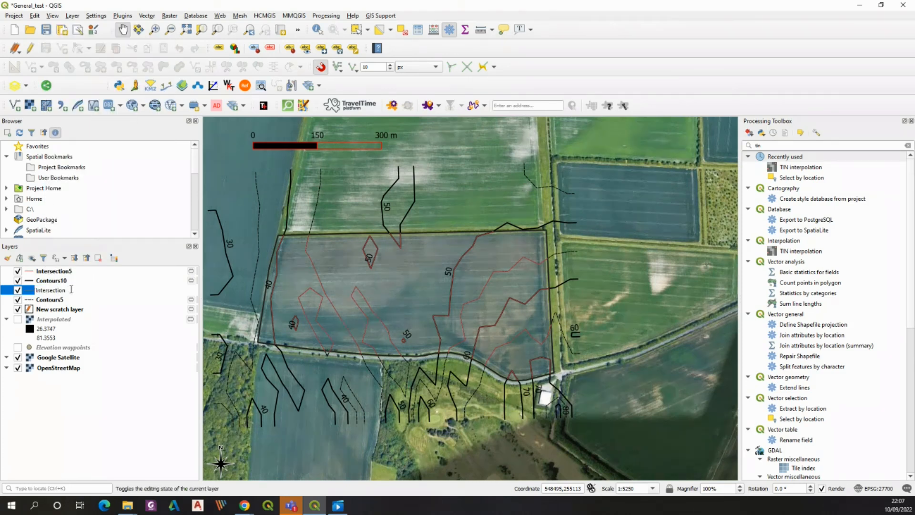
text(10)
key(Return)
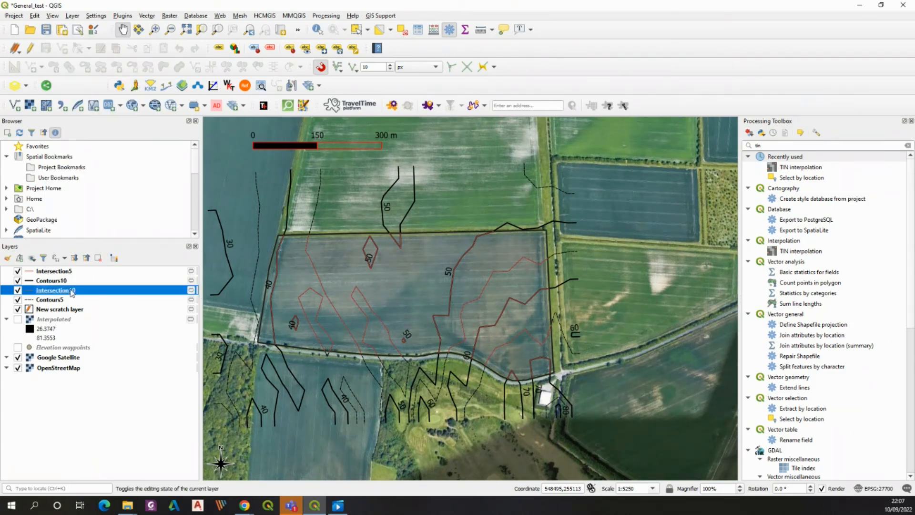
Step: Copy all style categories from the Contours10 layer and paste them onto Intersection10
right_click(51, 281)
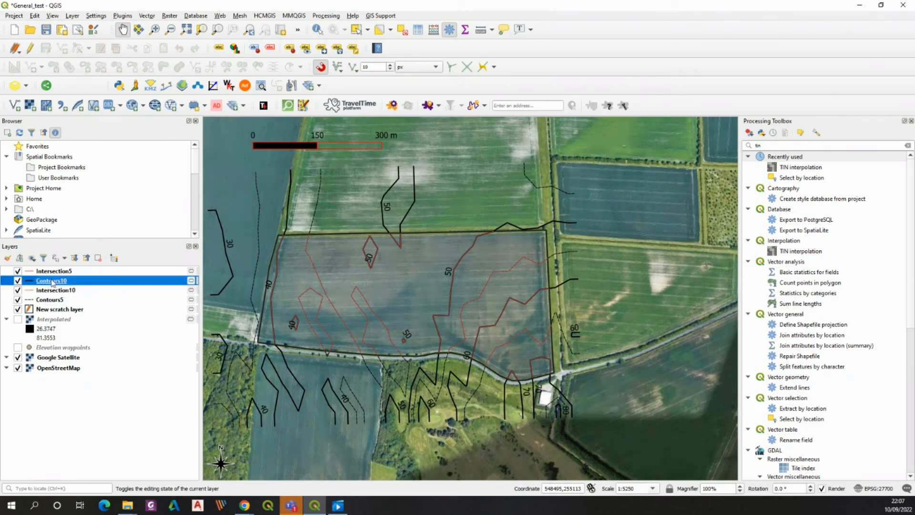
mouse_move(89, 228)
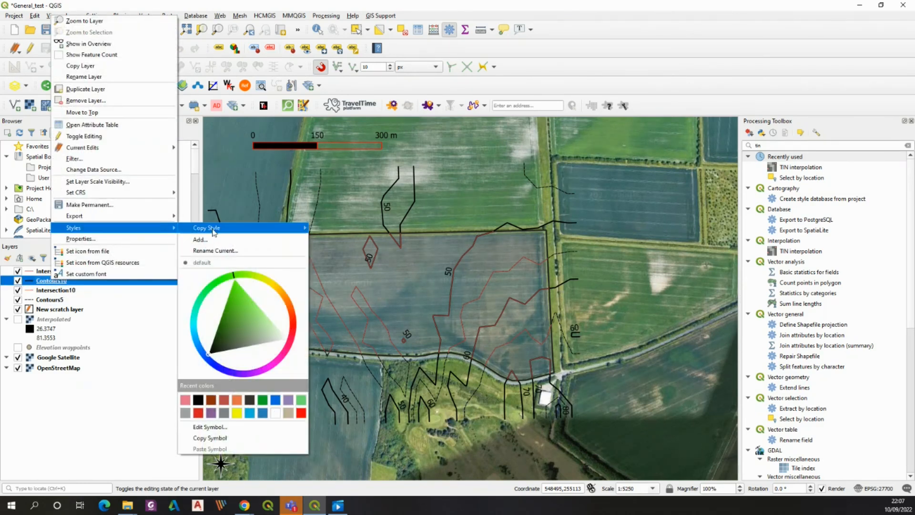
mouse_move(267, 228)
click(362, 231)
right_click(55, 290)
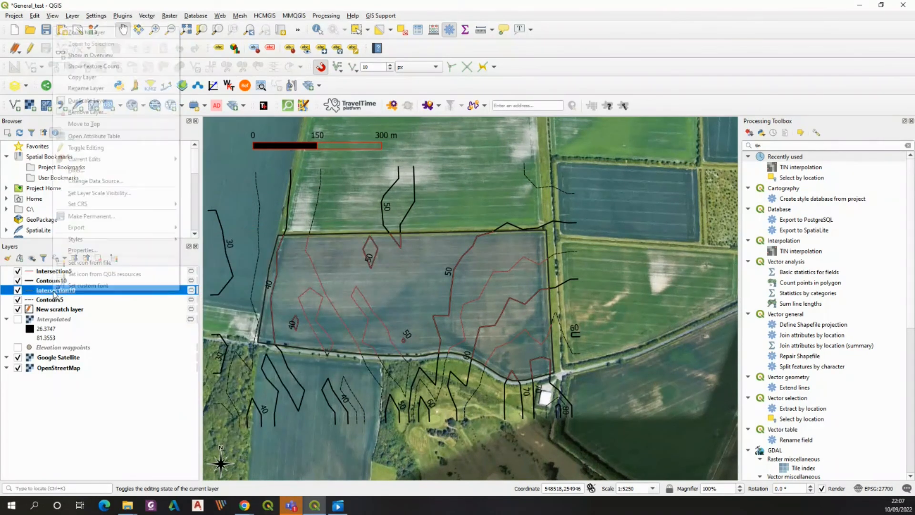
mouse_move(79, 243)
mouse_move(210, 250)
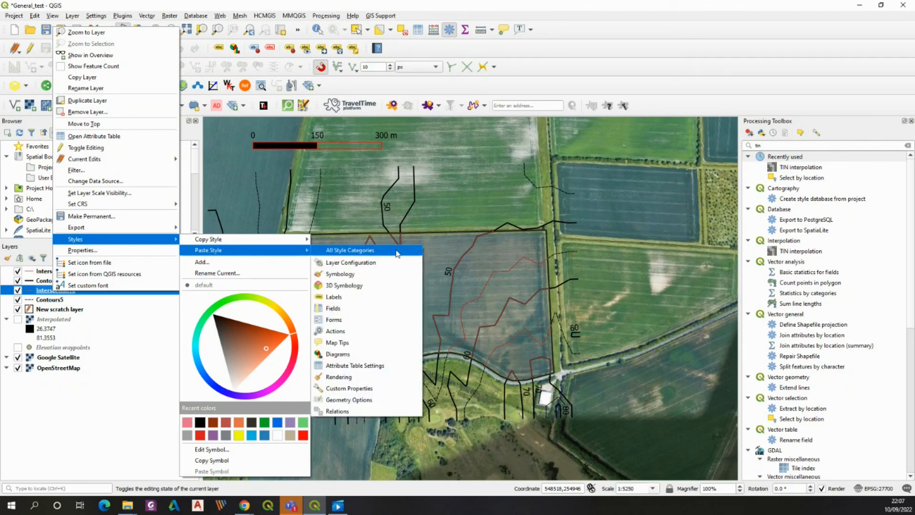
click(358, 248)
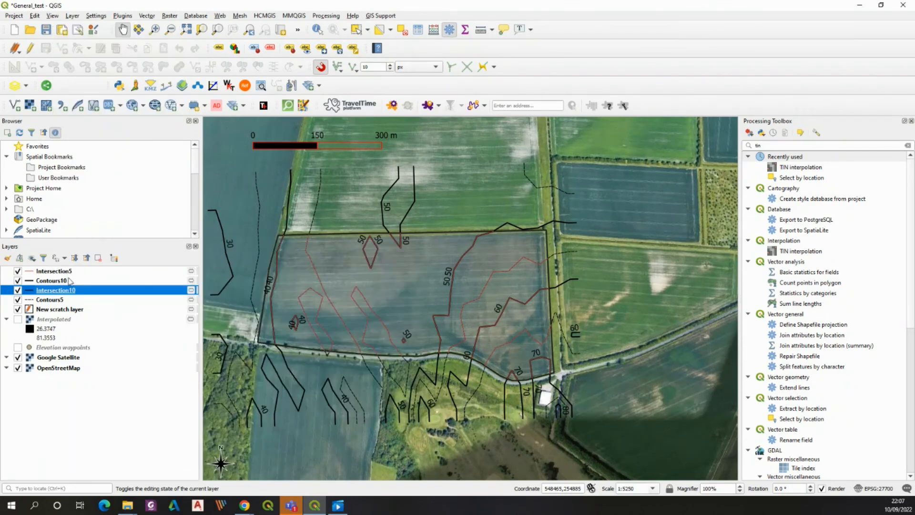
Step: Copy only the symbology from Contours5 to Intersection5, and hide the original Contours5 and Contours10 layers
click(64, 274)
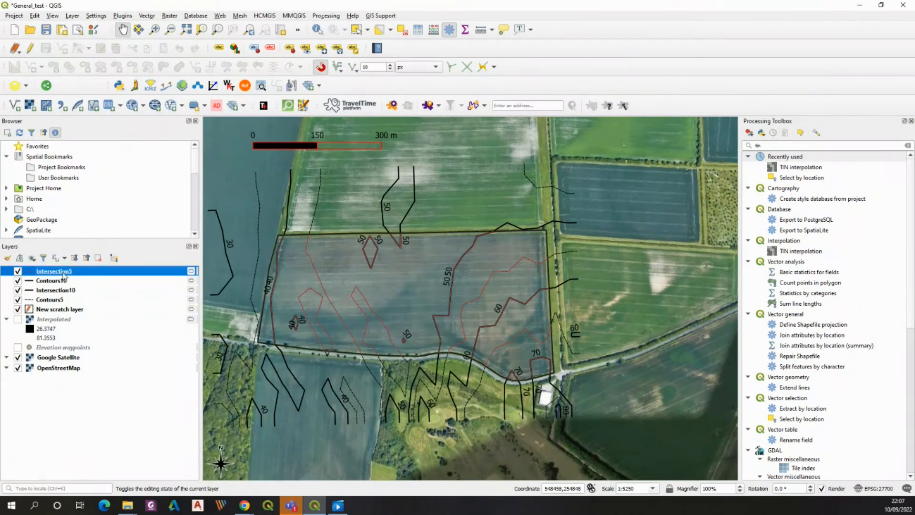
right_click(54, 303)
mouse_move(114, 248)
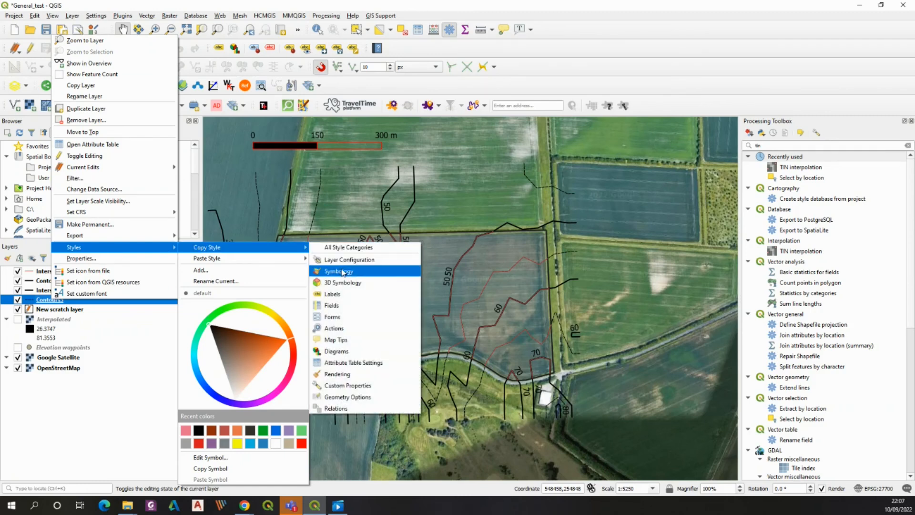
click(342, 273)
right_click(52, 271)
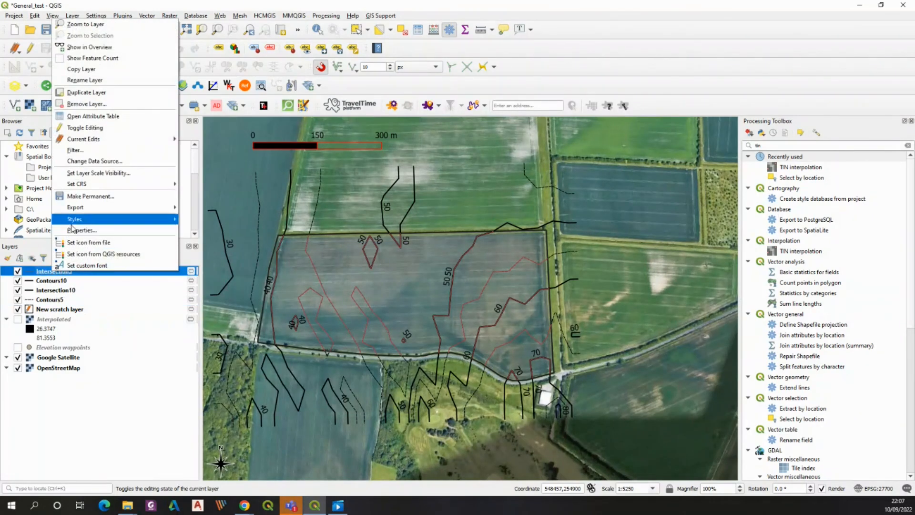
mouse_move(76, 224)
mouse_move(233, 232)
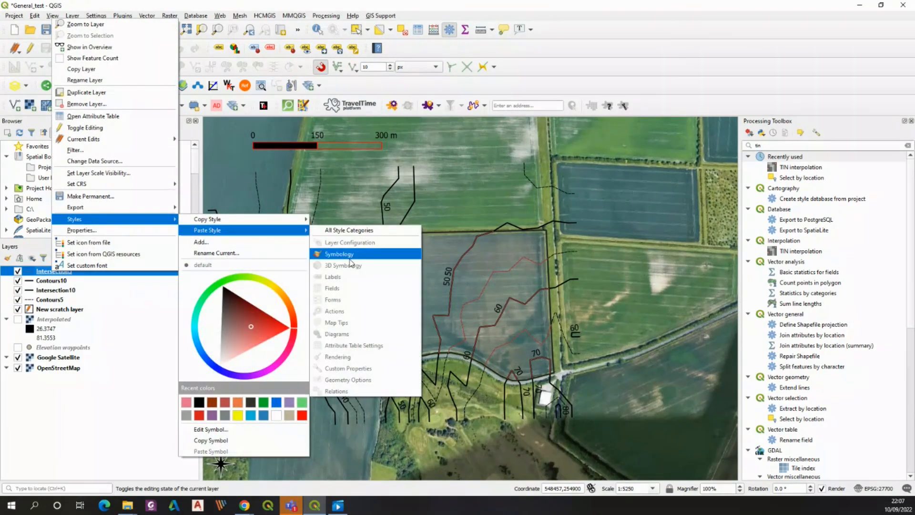
click(348, 255)
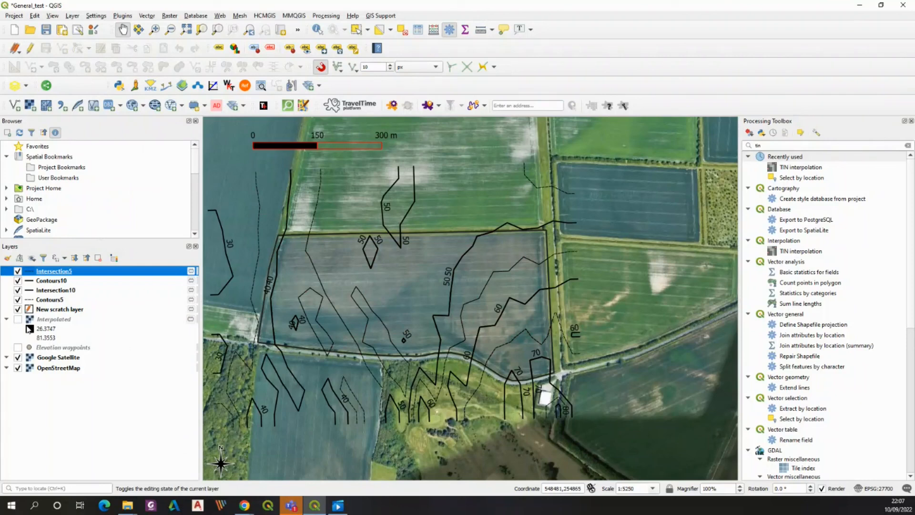
click(18, 299)
click(18, 281)
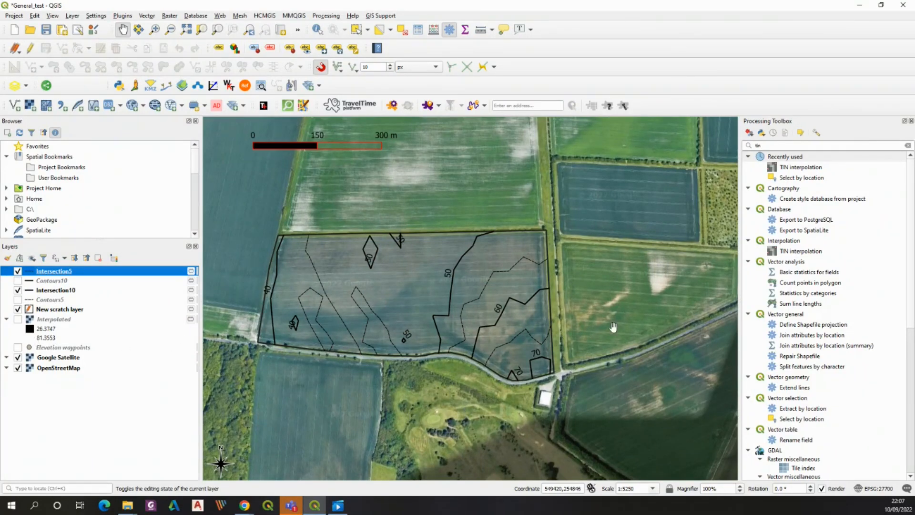